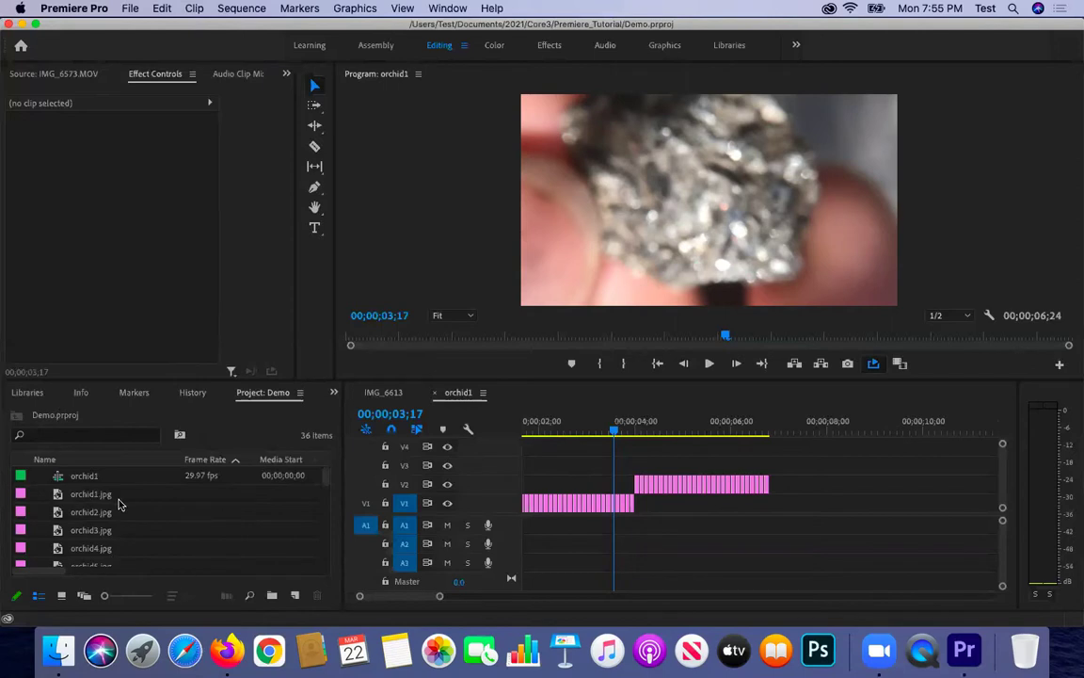
Step: Open the import browser and navigate to the DCIM folder on the Untitled drive
click(39, 501)
key(super+i)
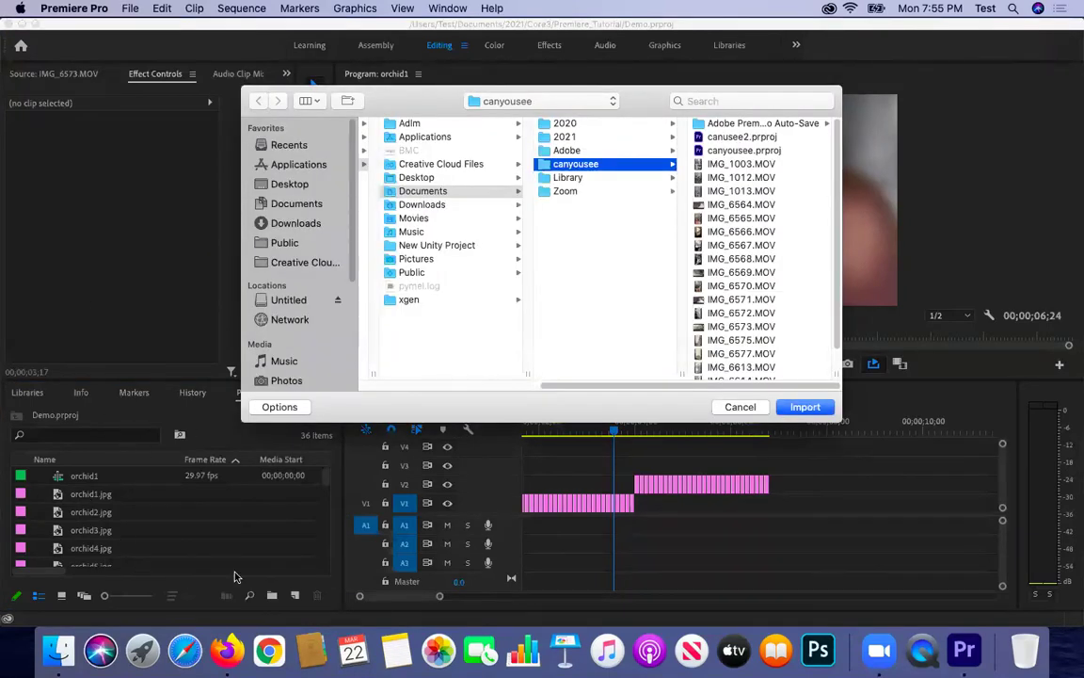
click(282, 299)
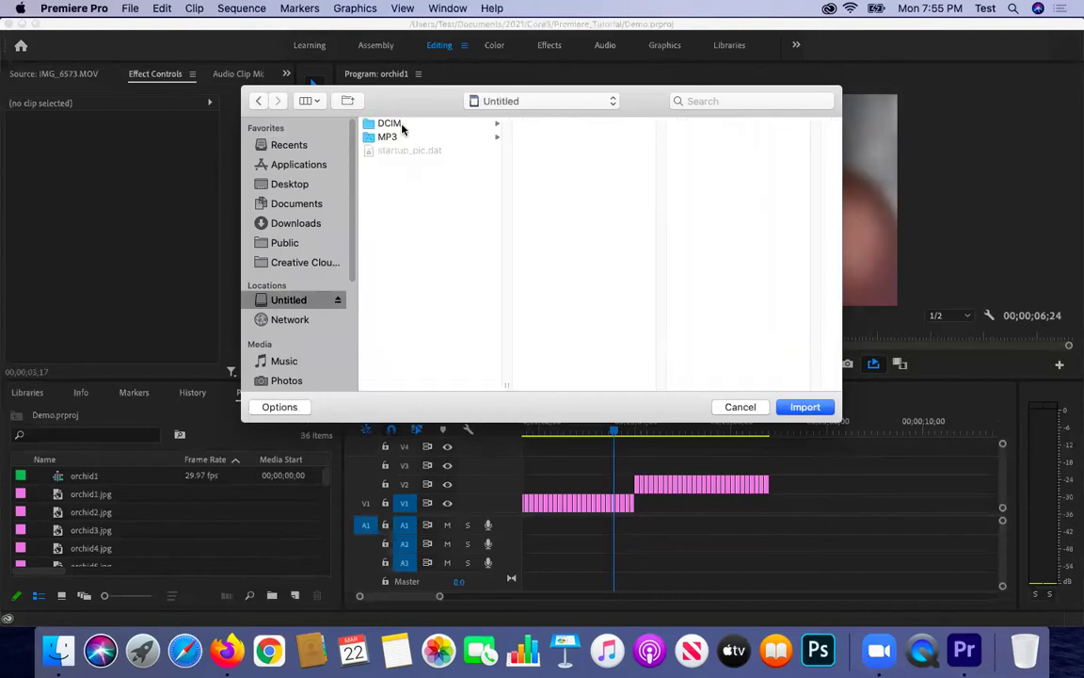
click(391, 124)
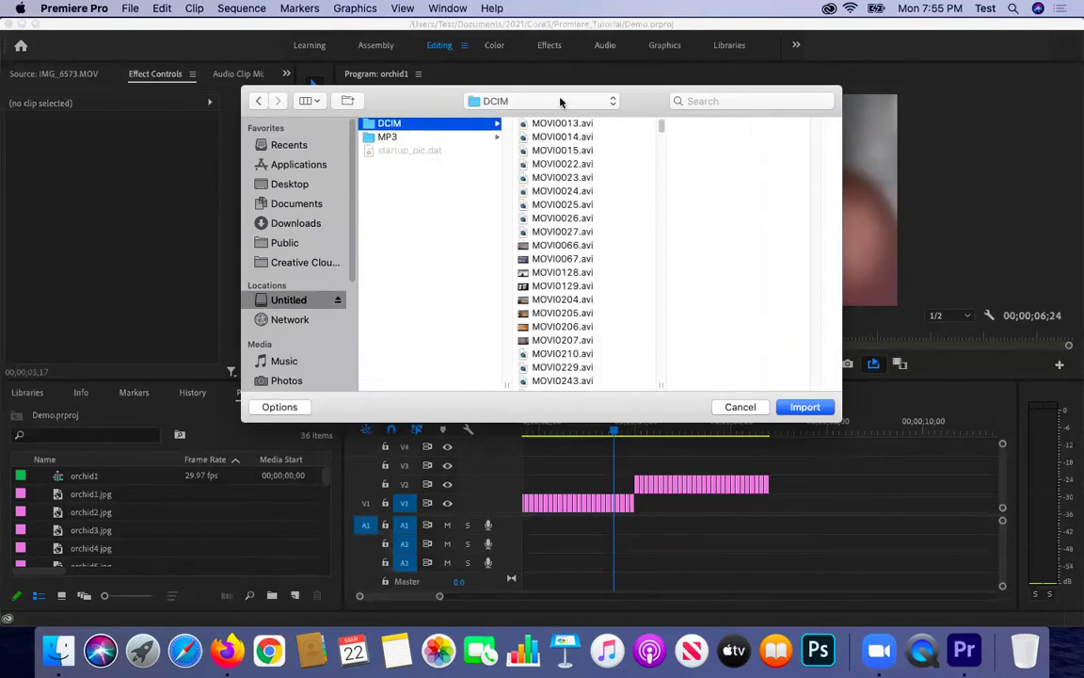
scroll(588, 261, down, 15)
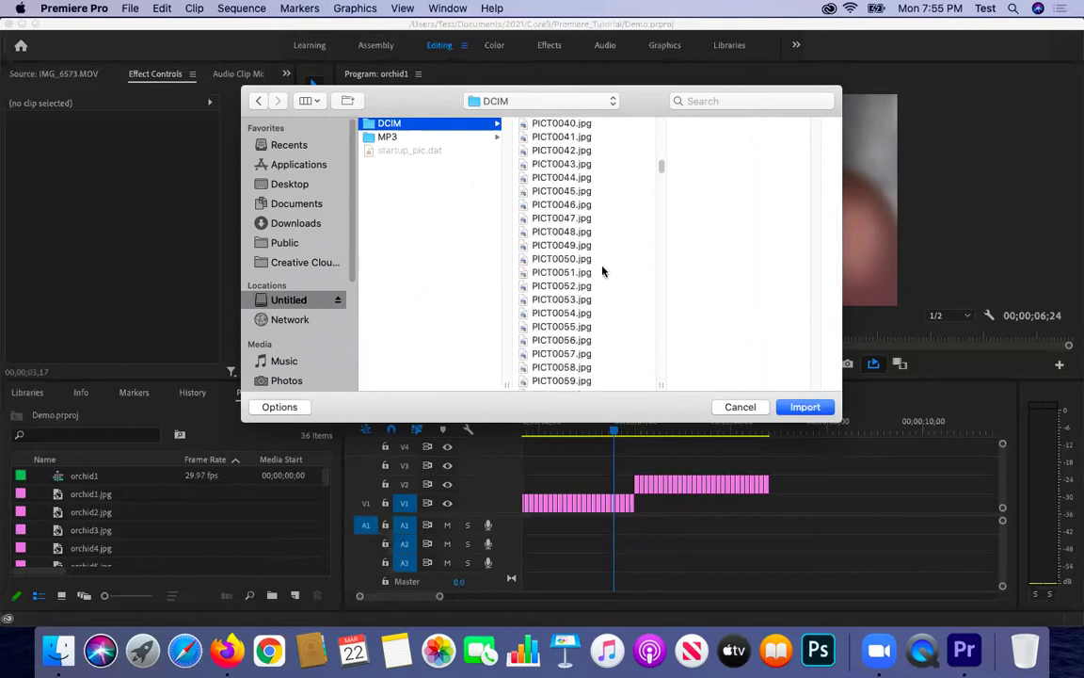
scroll(601, 270, up, 10)
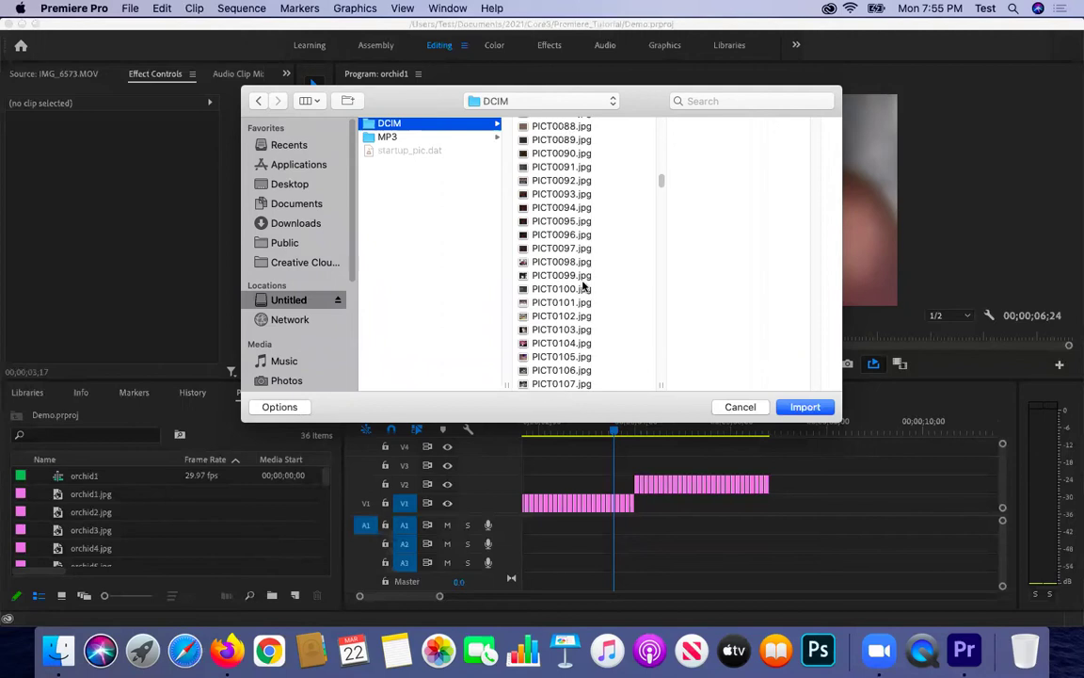
scroll(586, 292, up, 3)
scroll(577, 207, up, 5)
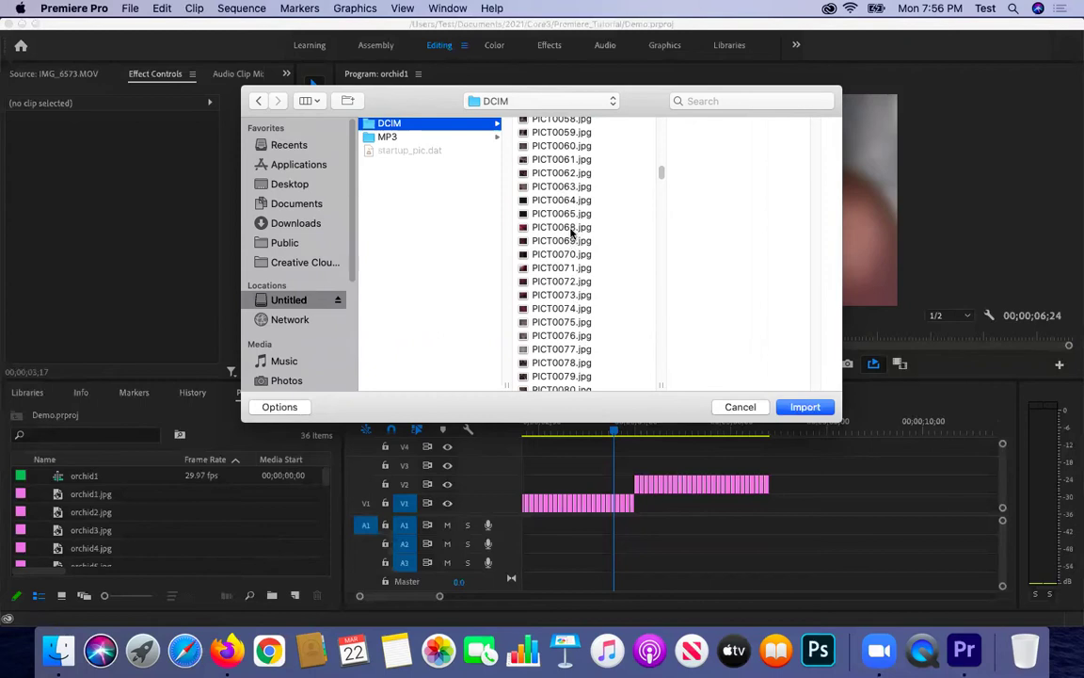
Step: Select PICT0068.jpg and tick Image Sequence in the import options
click(565, 227)
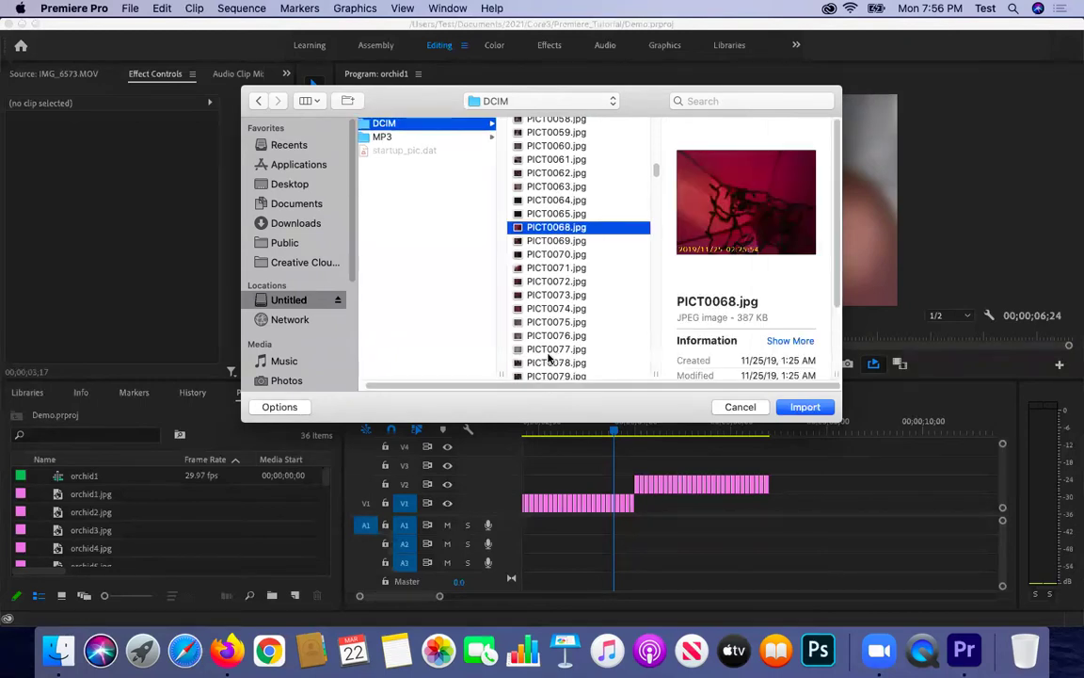
click(275, 410)
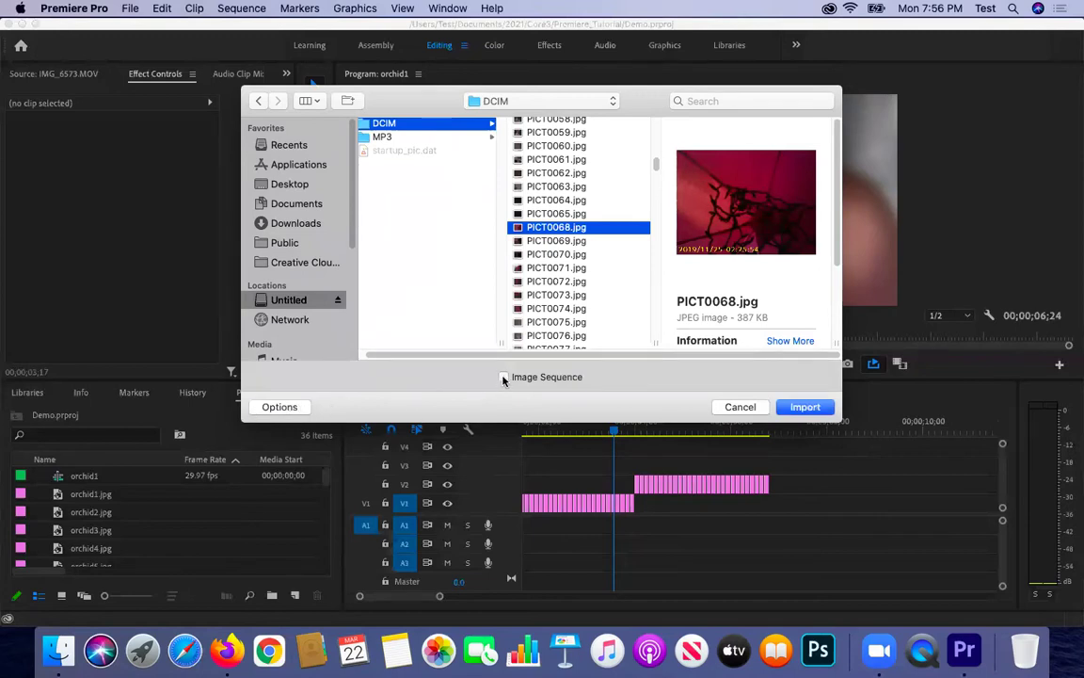
click(501, 376)
Step: Import PICT0068.jpg as an image sequence and check its clip options without changing anything
click(805, 407)
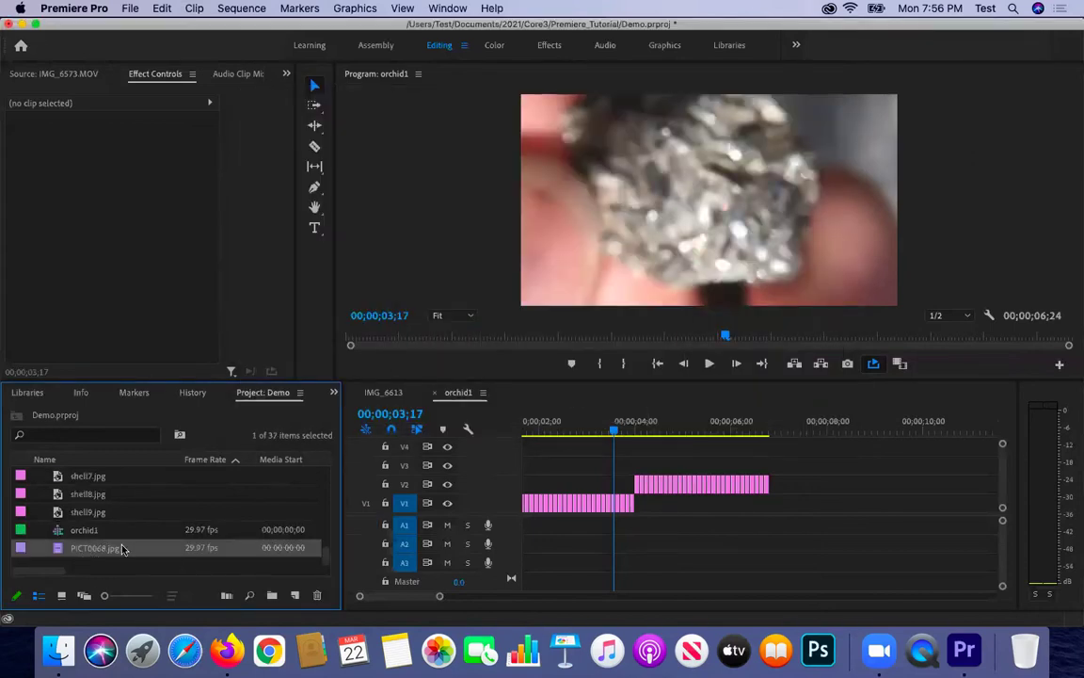
drag(60, 572, 36, 583)
right_click(85, 549)
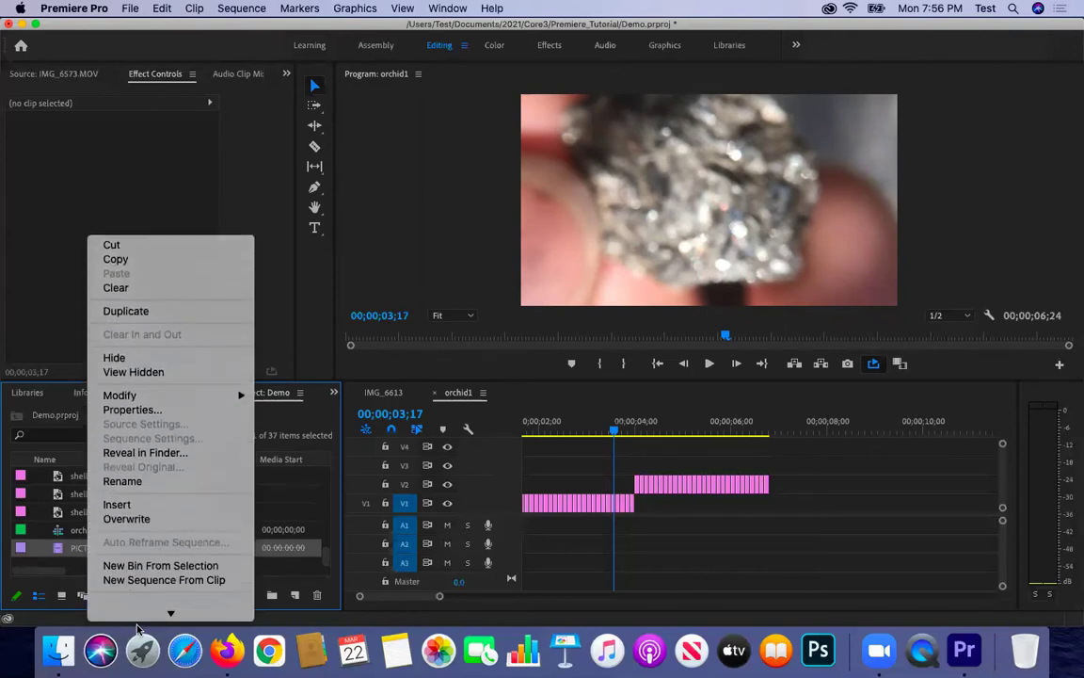
mouse_move(137, 617)
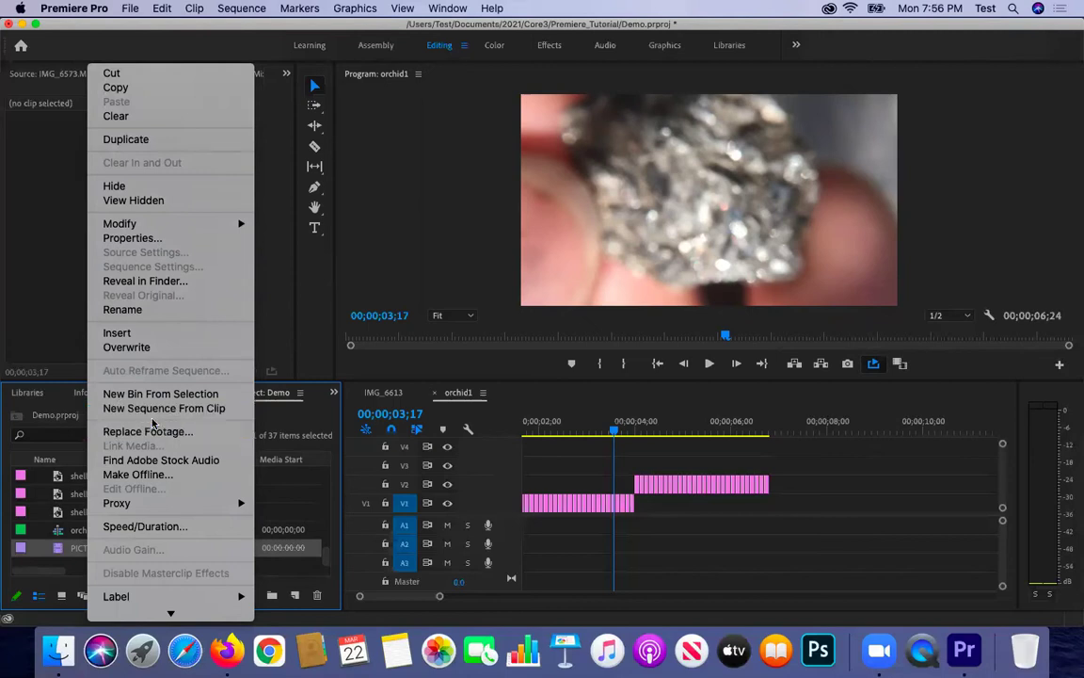
click(39, 501)
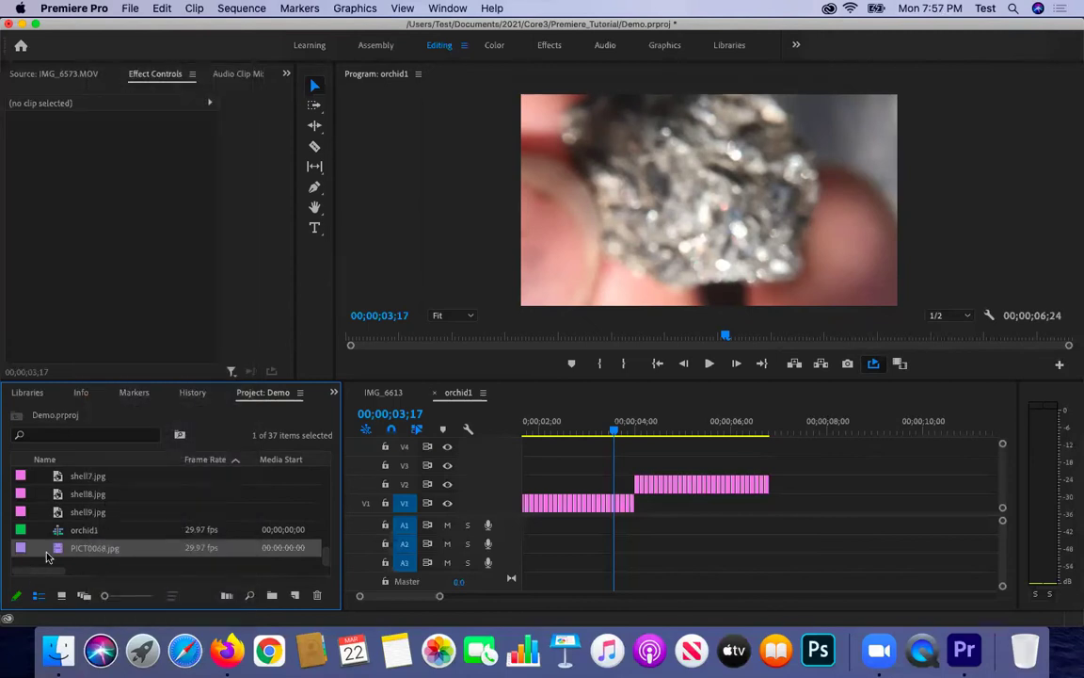
Step: Create a new sequence from the PICT0068.jpg clip with File > New > Sequence From Clip
click(126, 8)
mouse_move(132, 25)
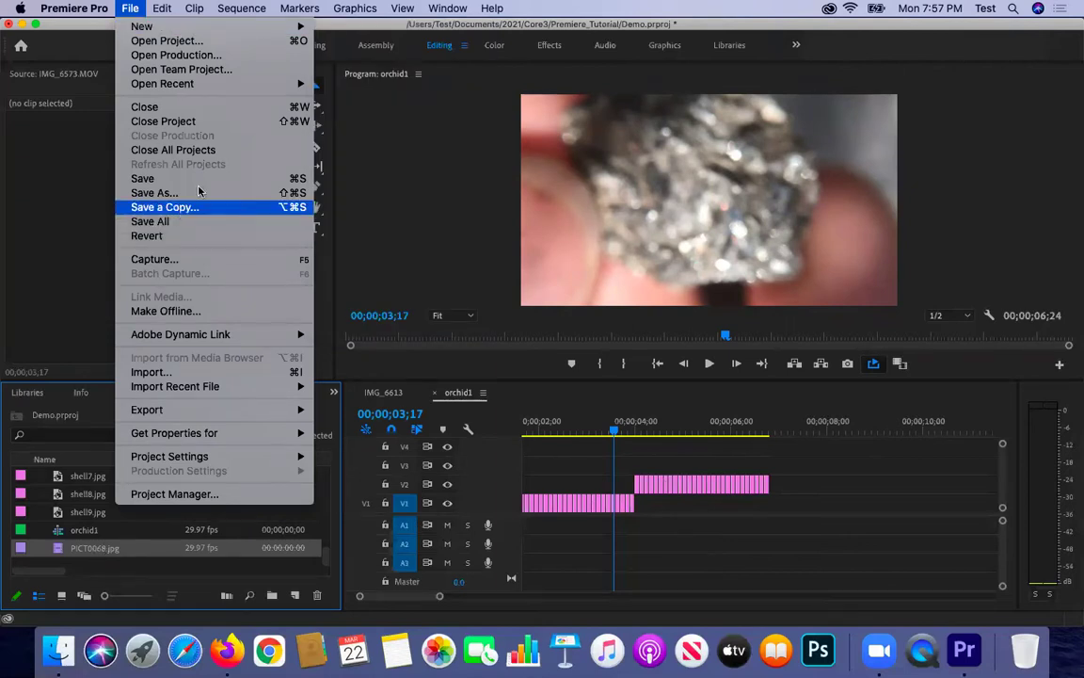
mouse_move(171, 27)
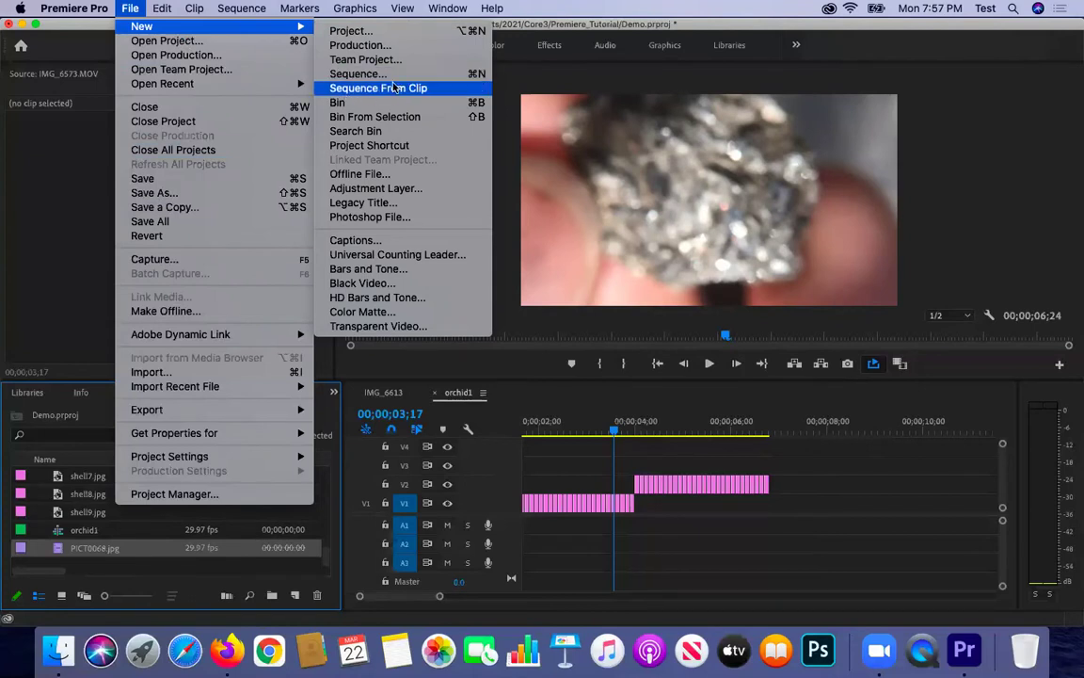
click(351, 89)
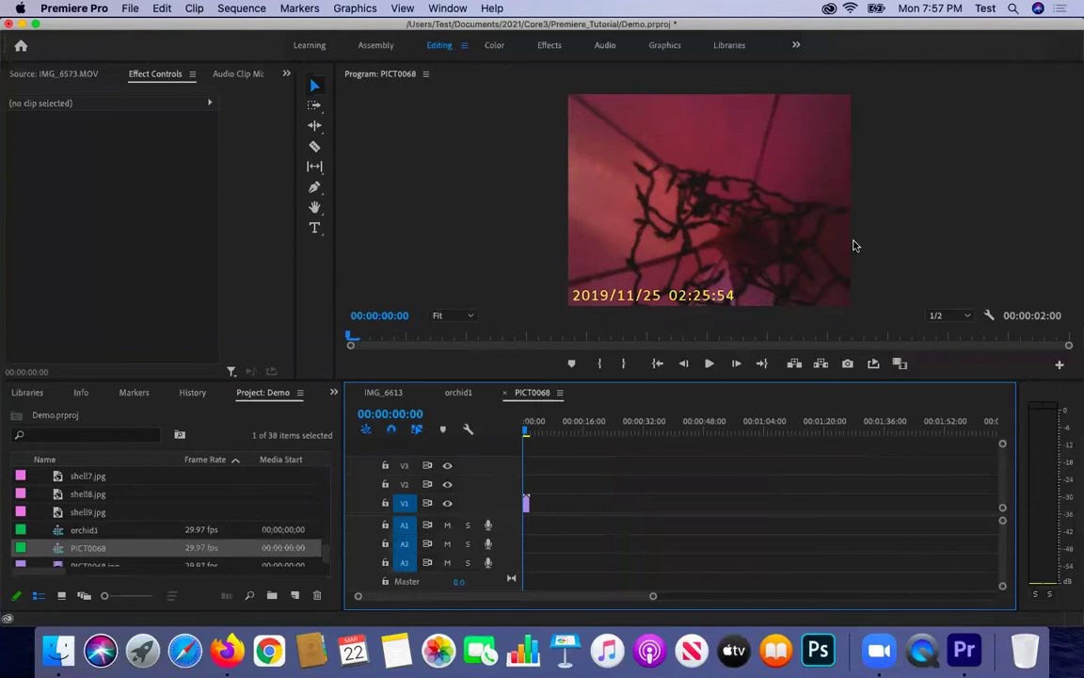
Step: Play the new PICT0068 sequence and return the playhead to the first frame
click(709, 364)
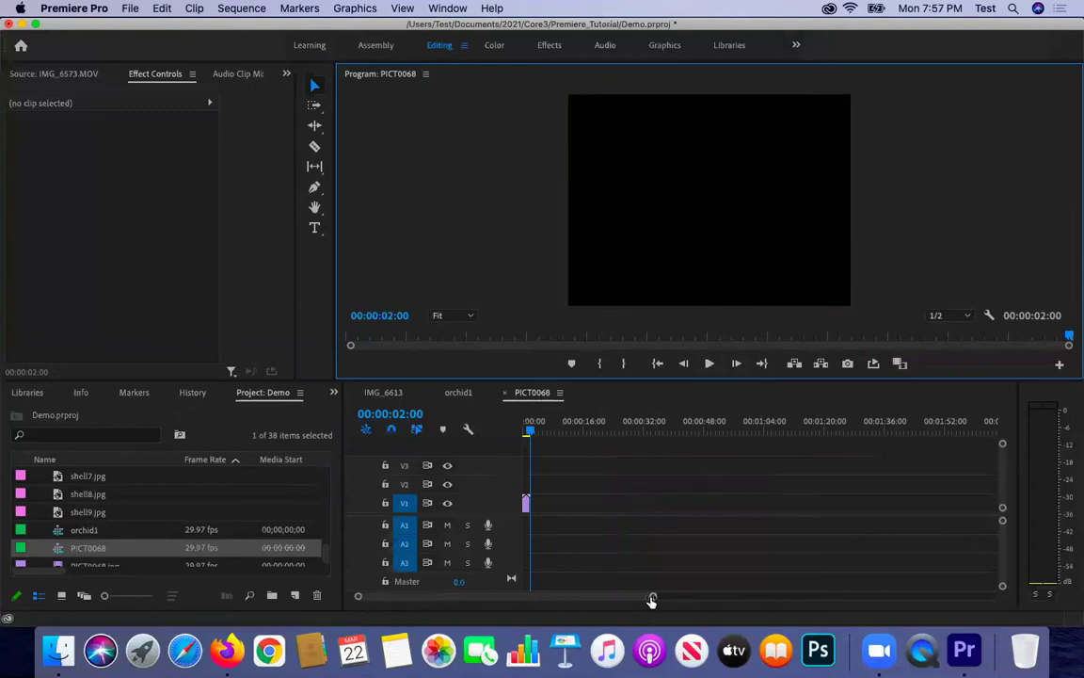
drag(648, 596, 531, 600)
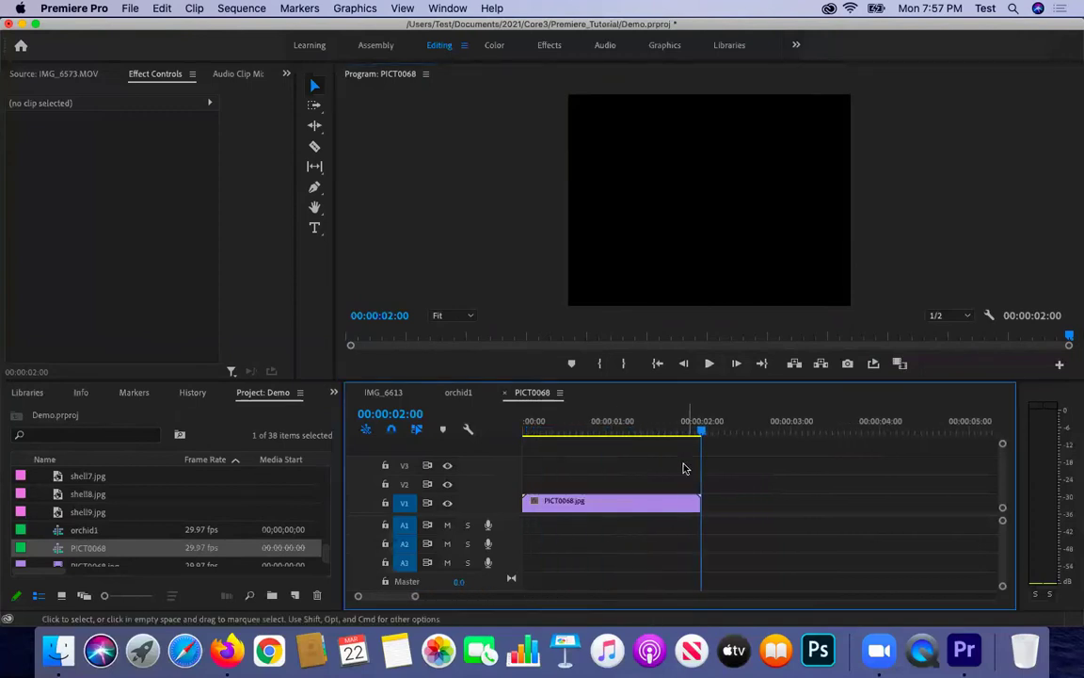
drag(702, 435, 416, 402)
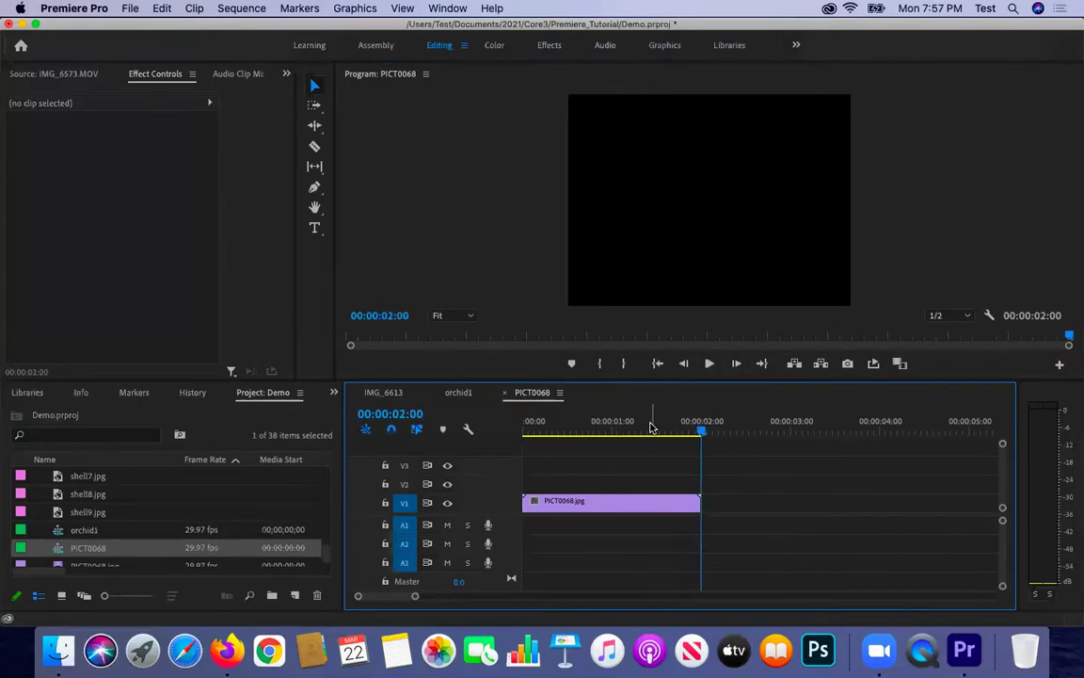
drag(704, 432, 479, 426)
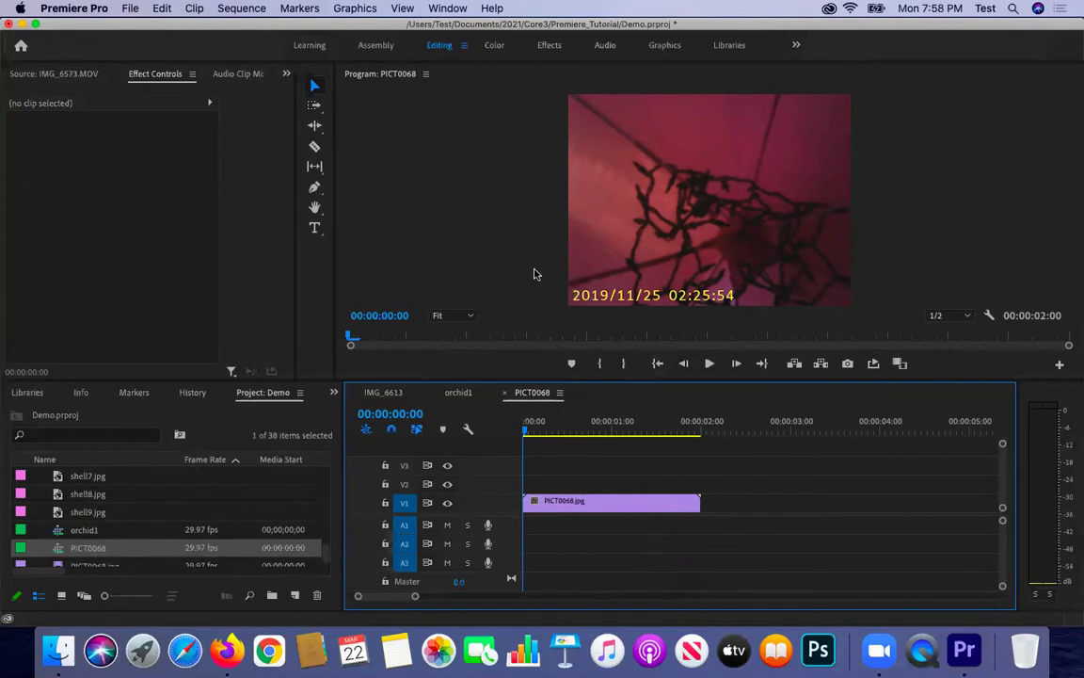
Step: Create a new sequence named Sequence 02 using the HDV 720p24 preset
click(132, 9)
mouse_move(122, 26)
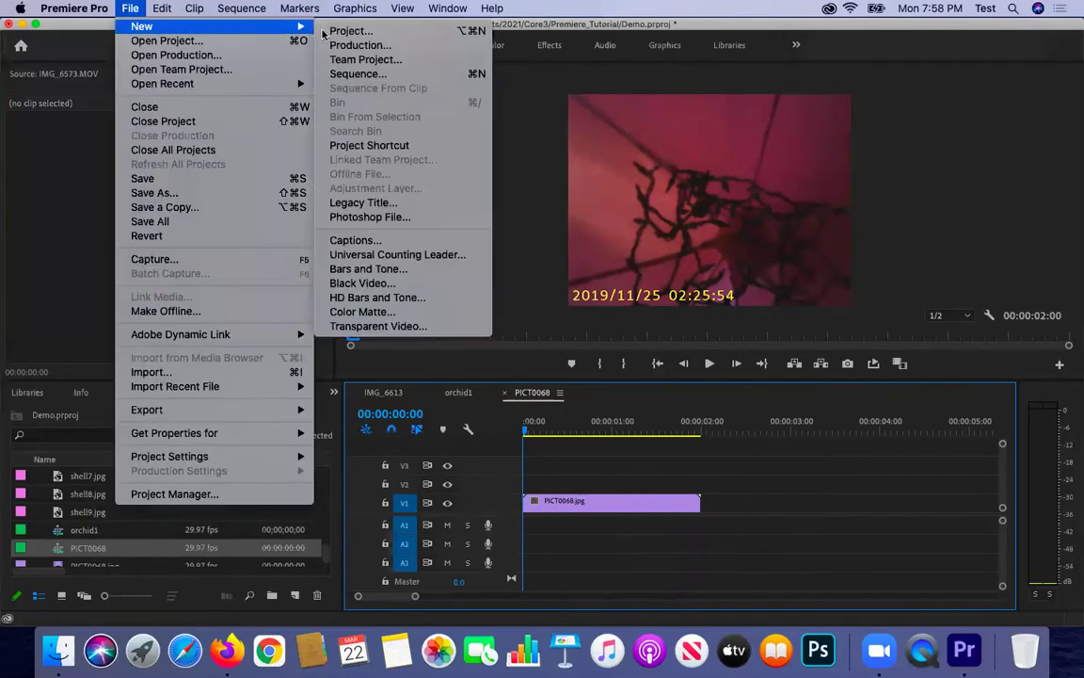
click(350, 74)
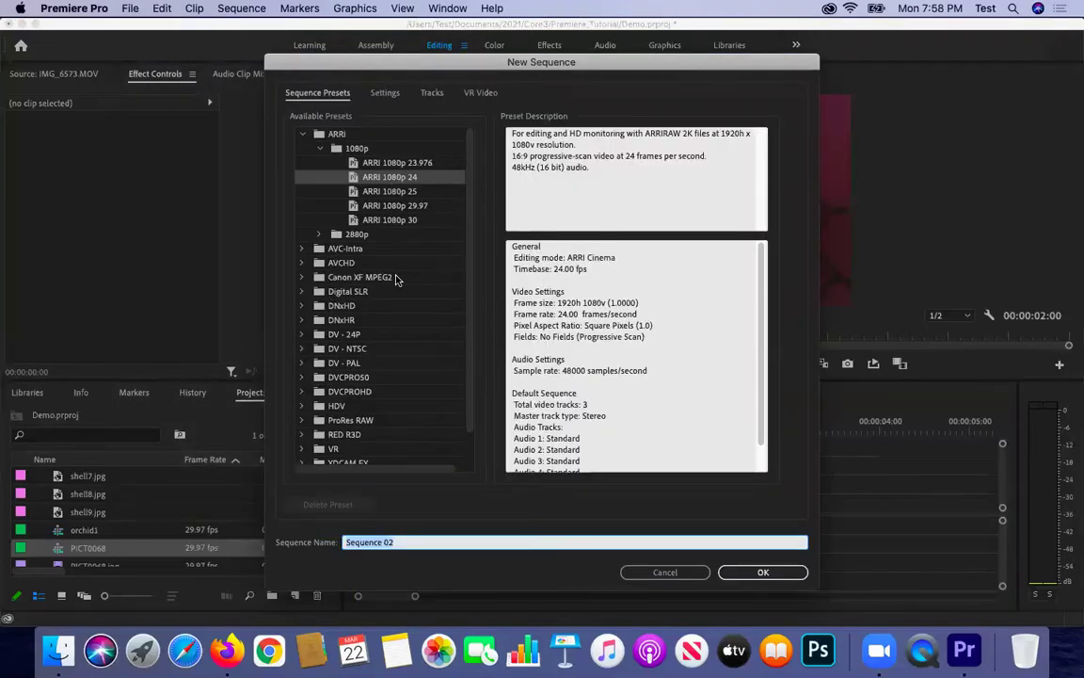
scroll(351, 416, down, 2)
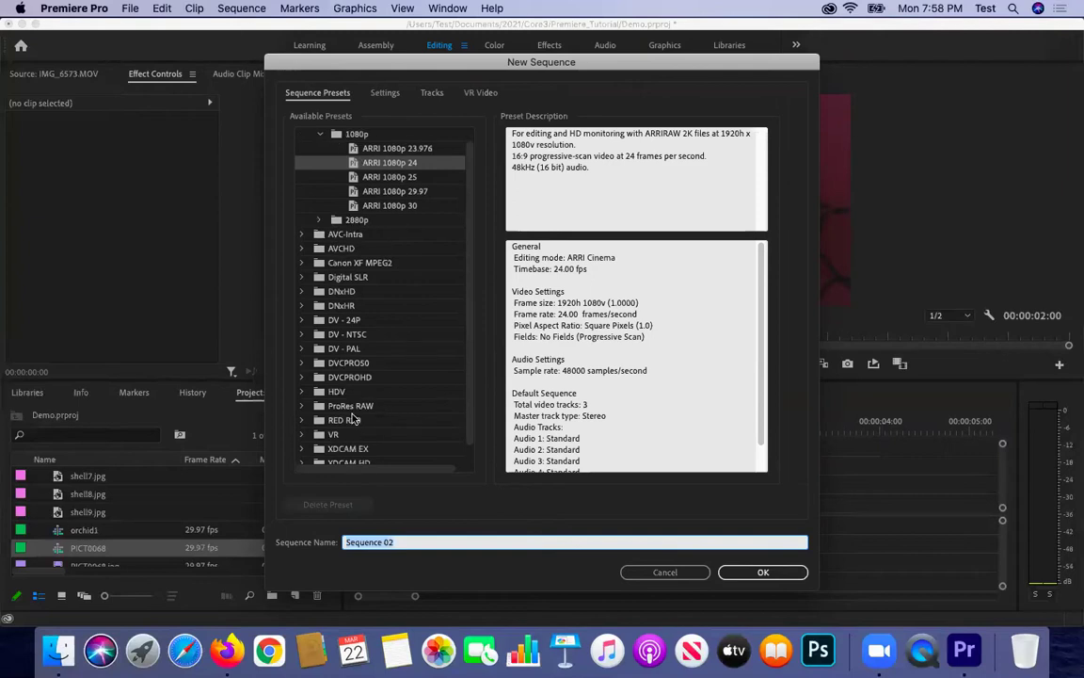
scroll(388, 310, up, 2)
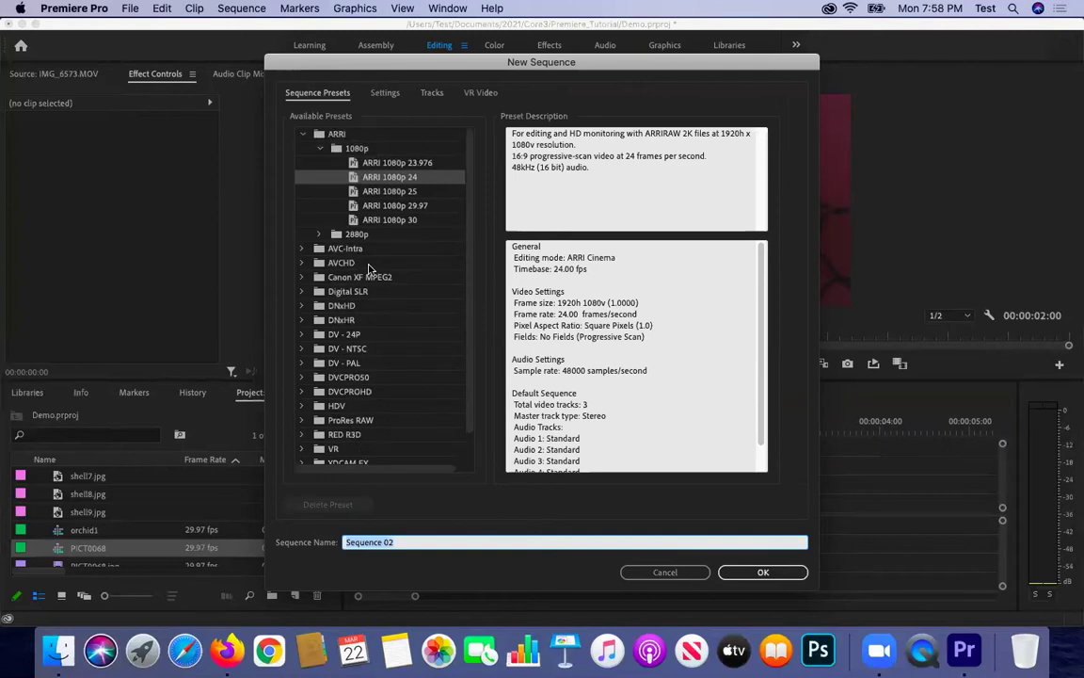
scroll(398, 355, down, 3)
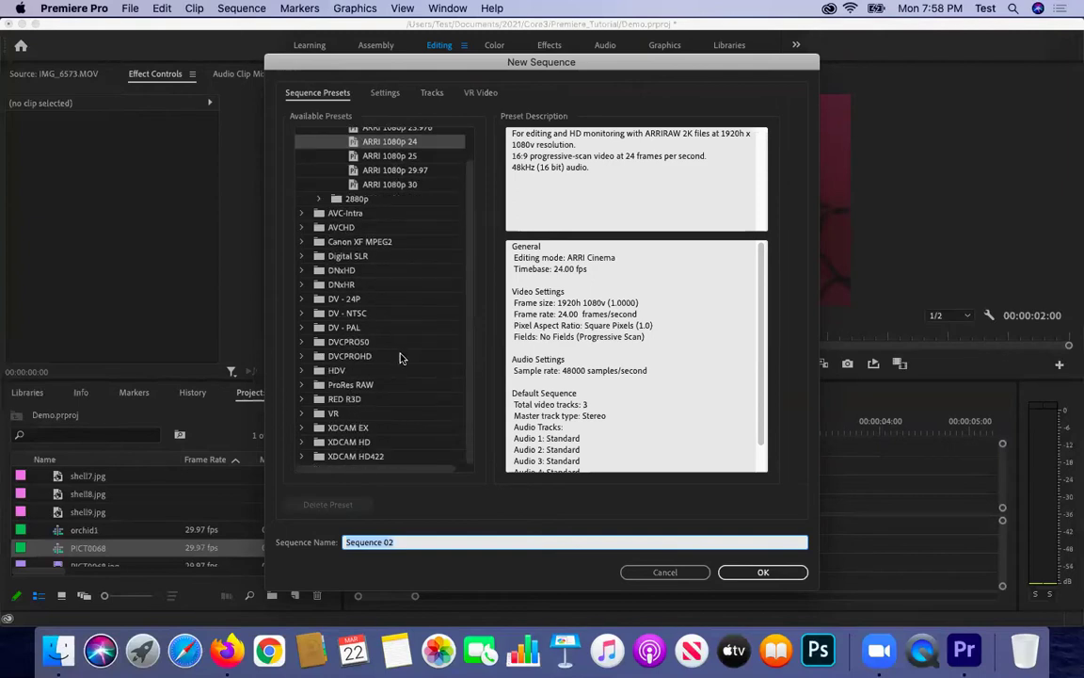
click(301, 371)
scroll(303, 377, down, 5)
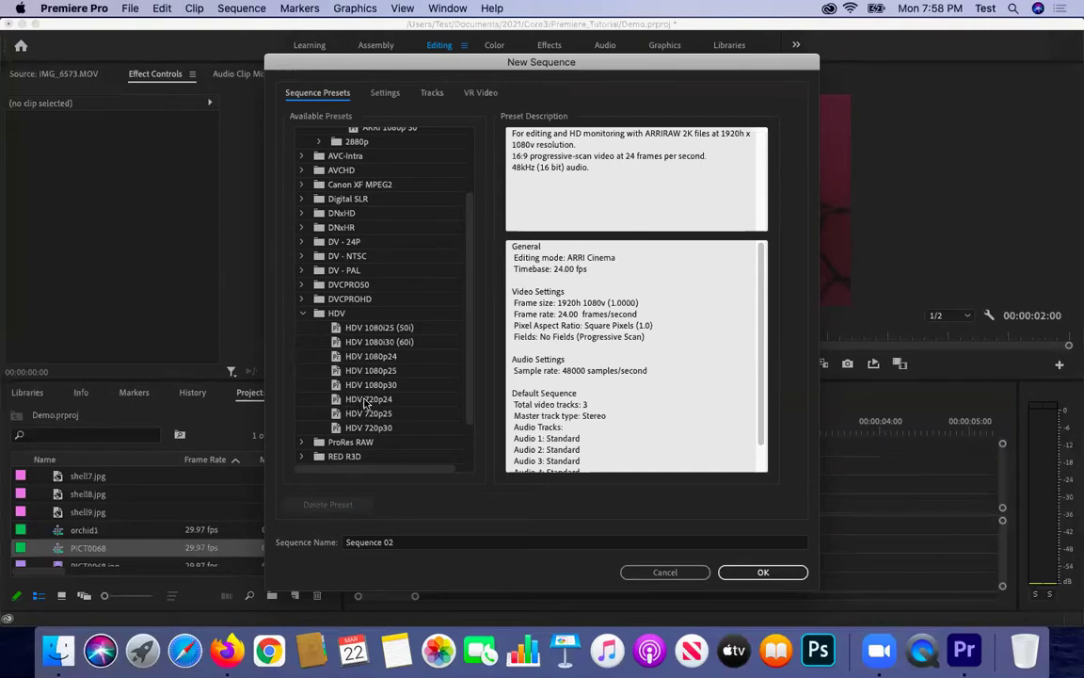
click(395, 400)
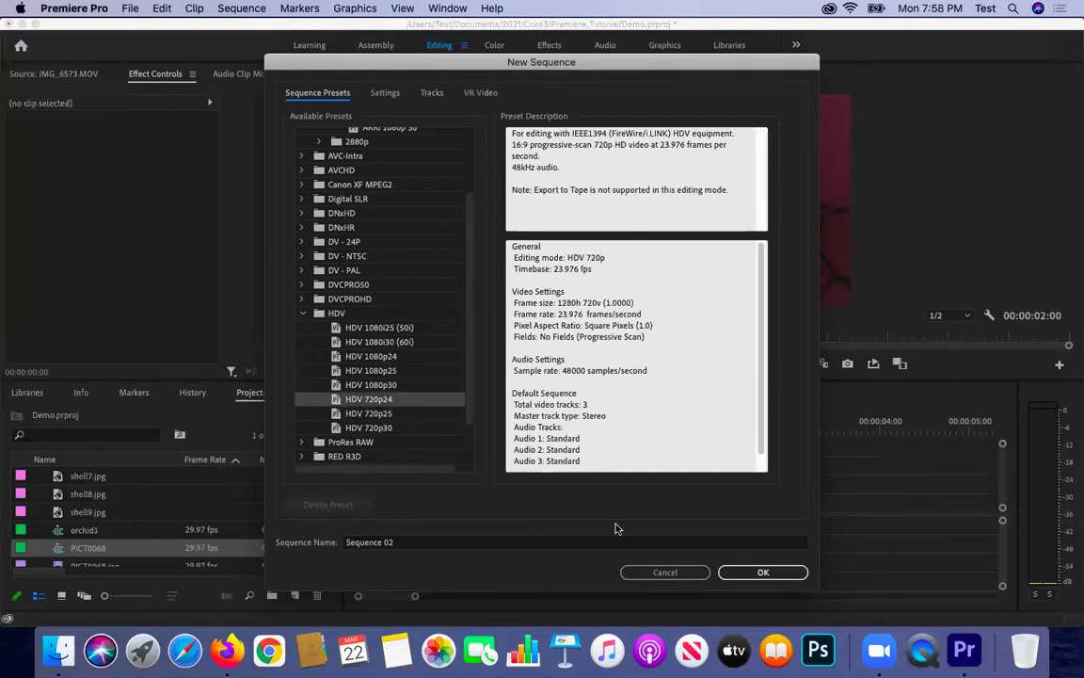
click(369, 428)
click(388, 403)
click(758, 572)
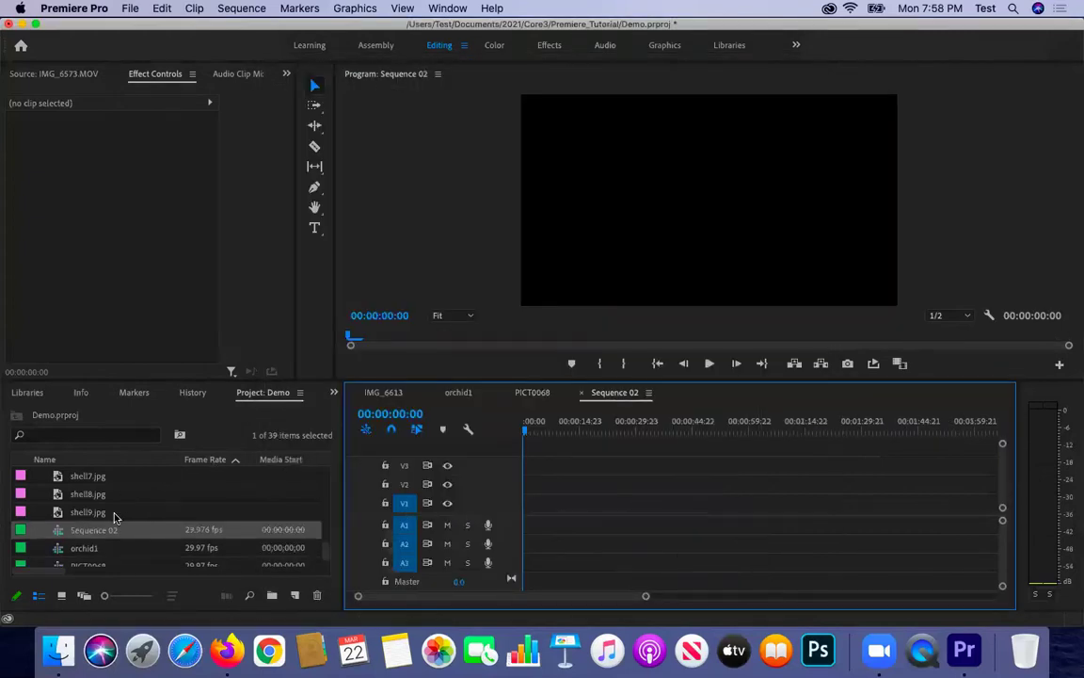
Step: Drop PICT0068.jpg onto V1 of Sequence 02 and reduce its Scale to 26
scroll(114, 516, down, 2)
drag(66, 548, 526, 504)
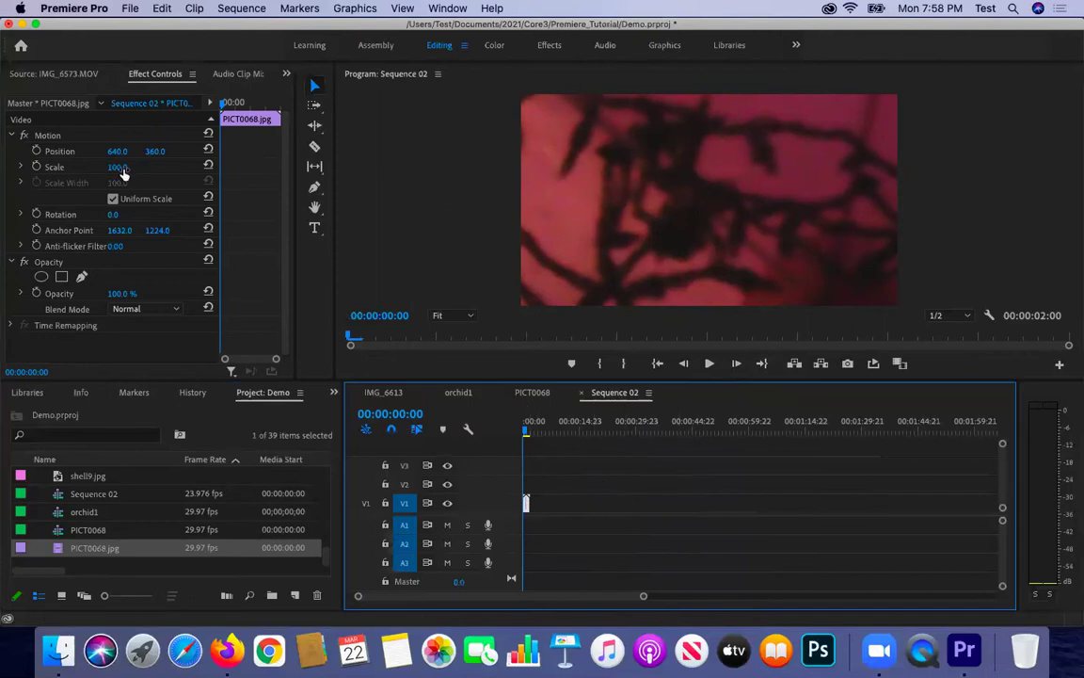
drag(118, 167, 52, 166)
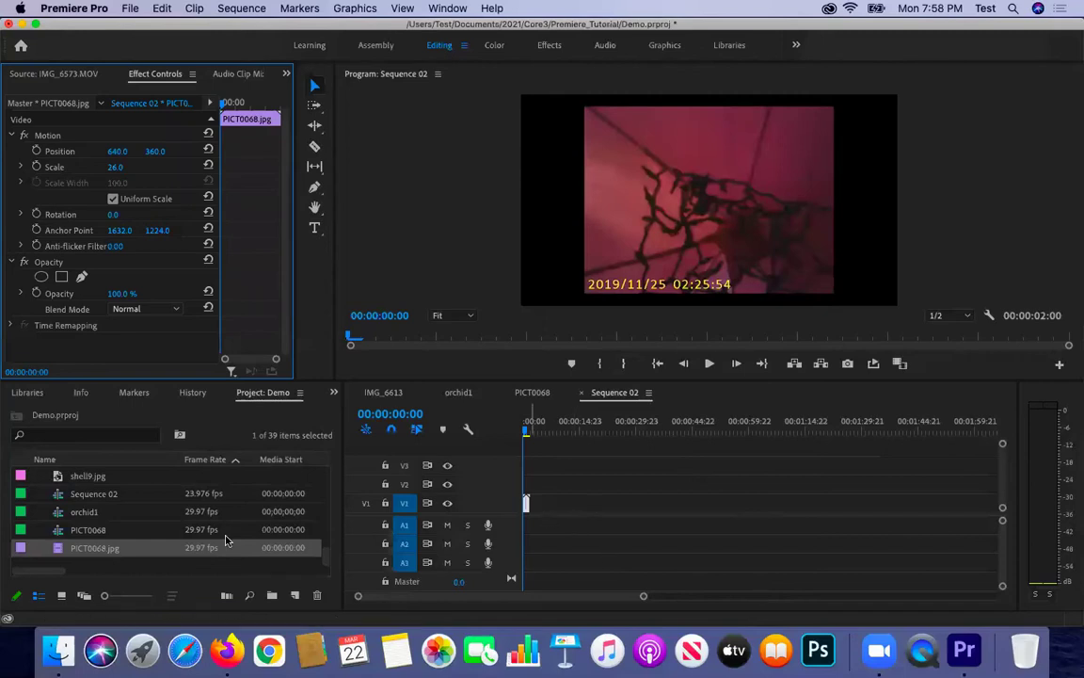
click(94, 550)
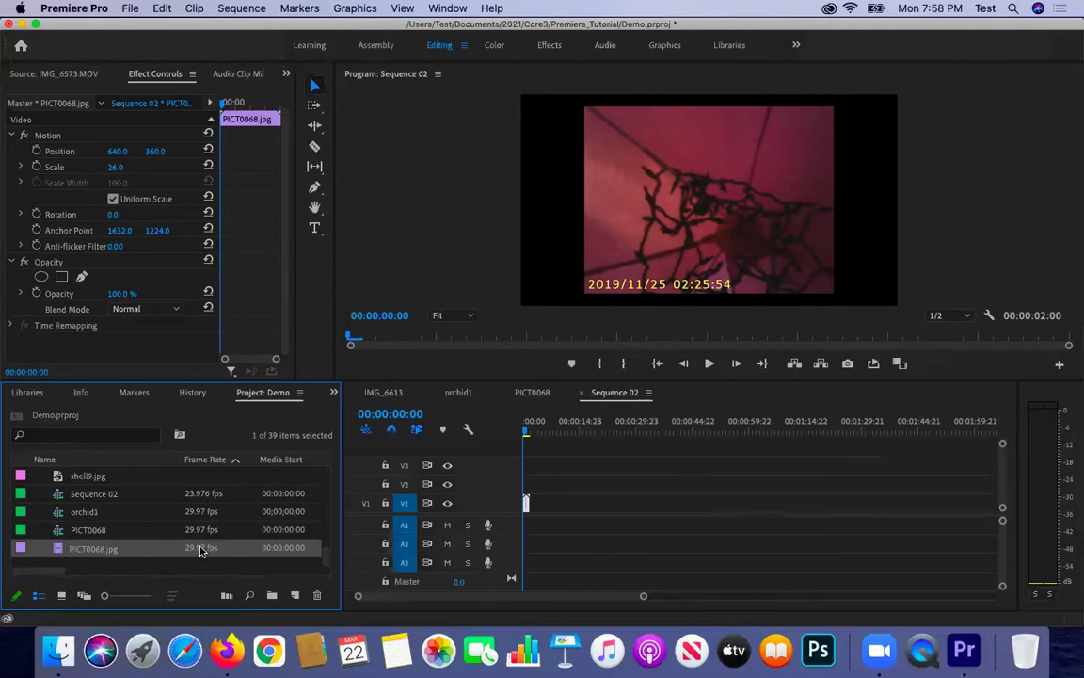
Step: Interpret the PICT0068.jpg footage with an assumed frame rate of 12 fps
right_click(201, 552)
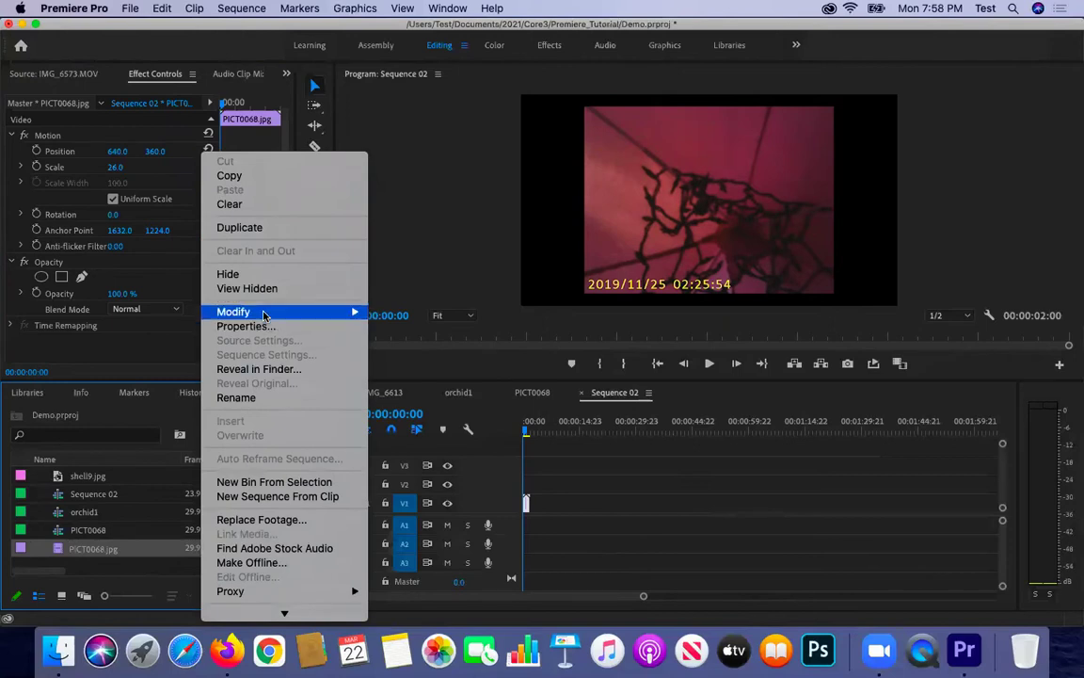
mouse_move(358, 310)
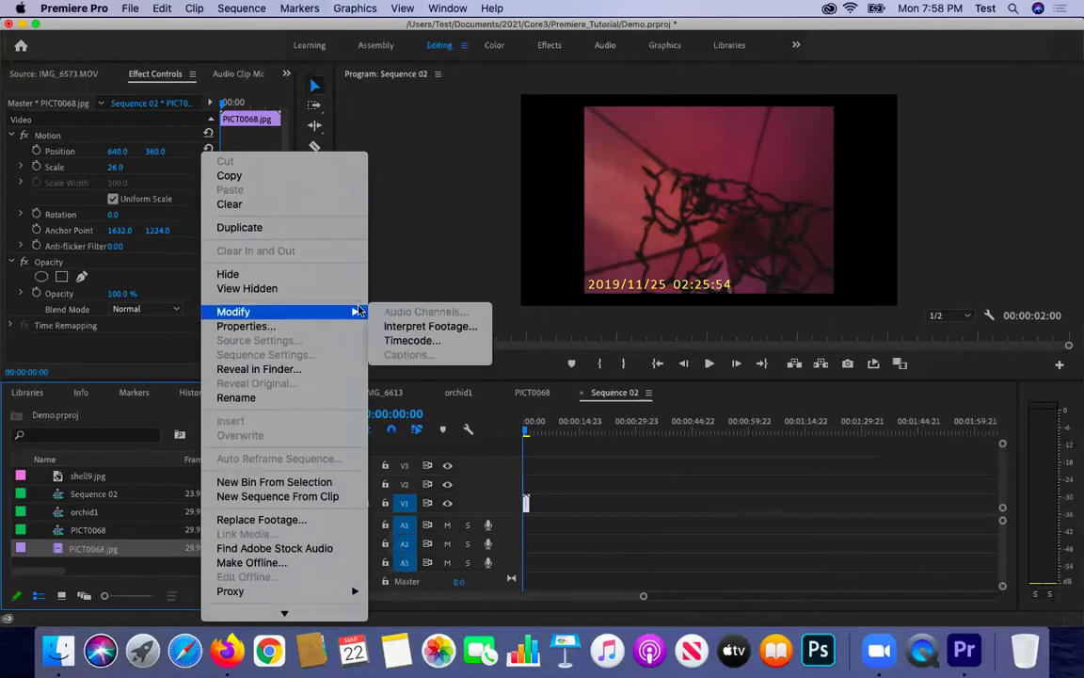
click(410, 327)
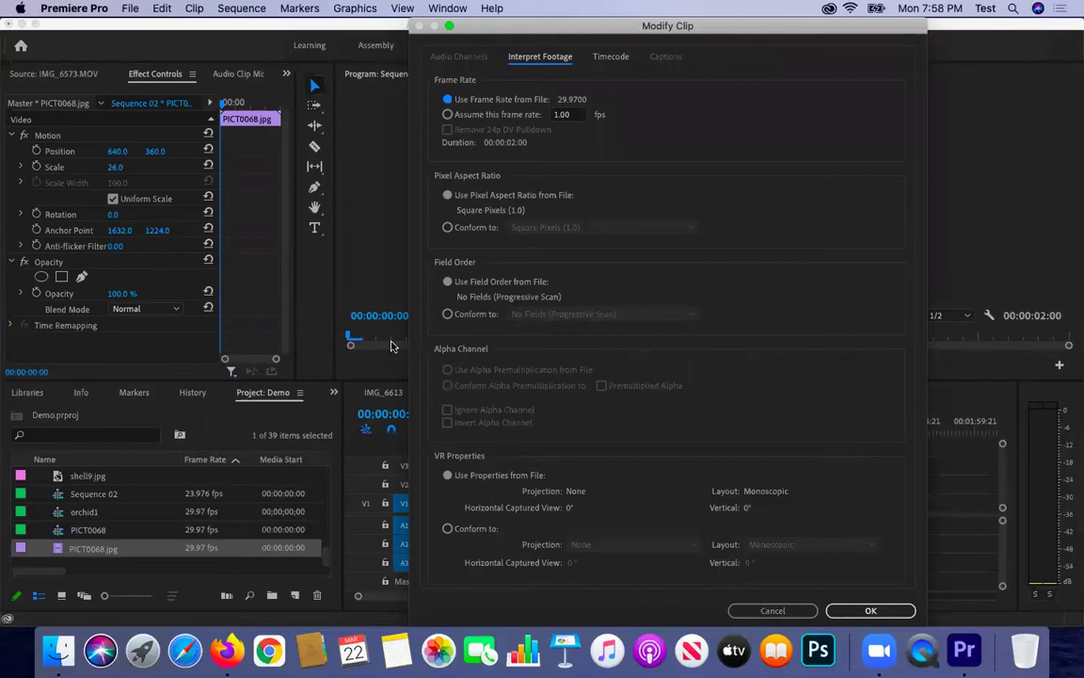
click(448, 114)
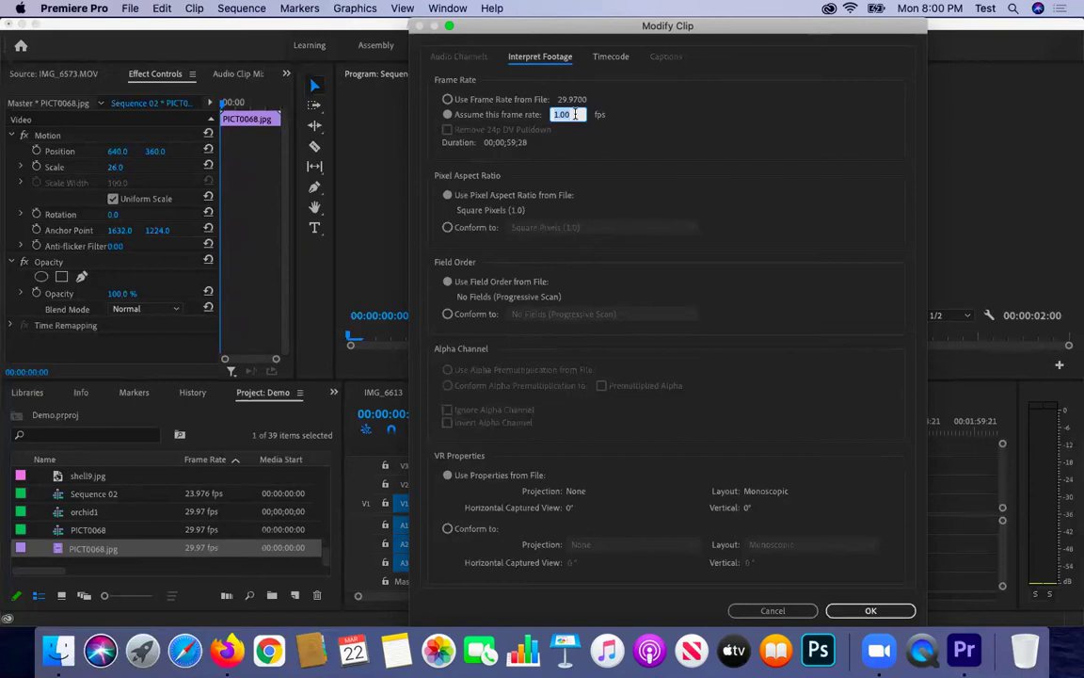
text(12)
key(Return)
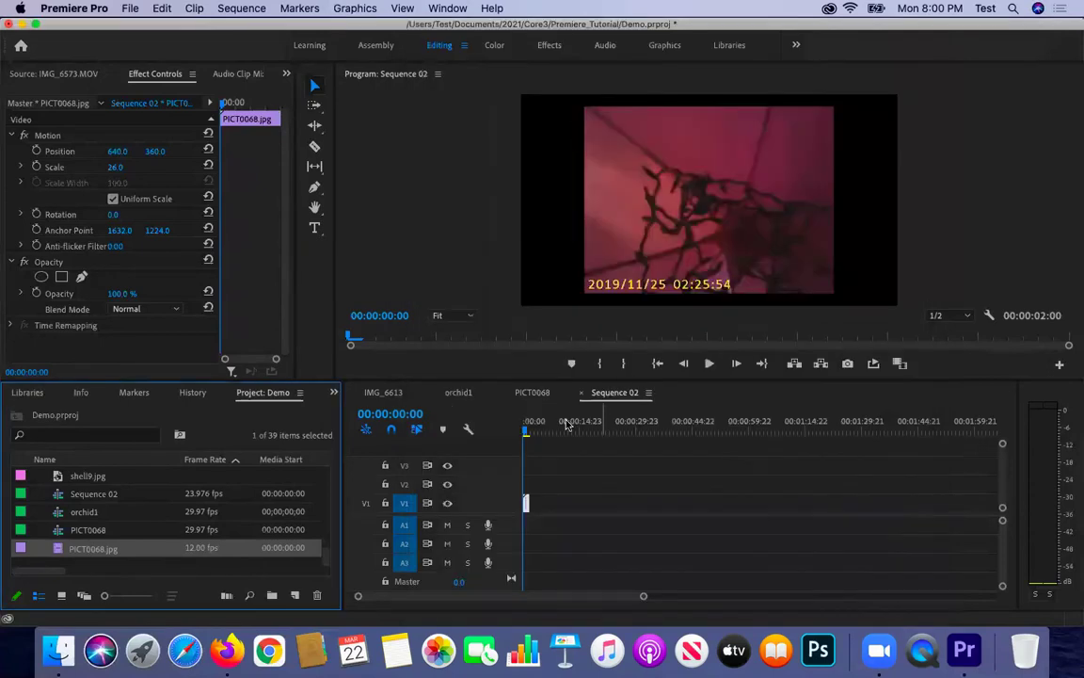
Step: Target V1, add the 12 fps PICT0068.jpg after the first clip, and play it back
click(75, 548)
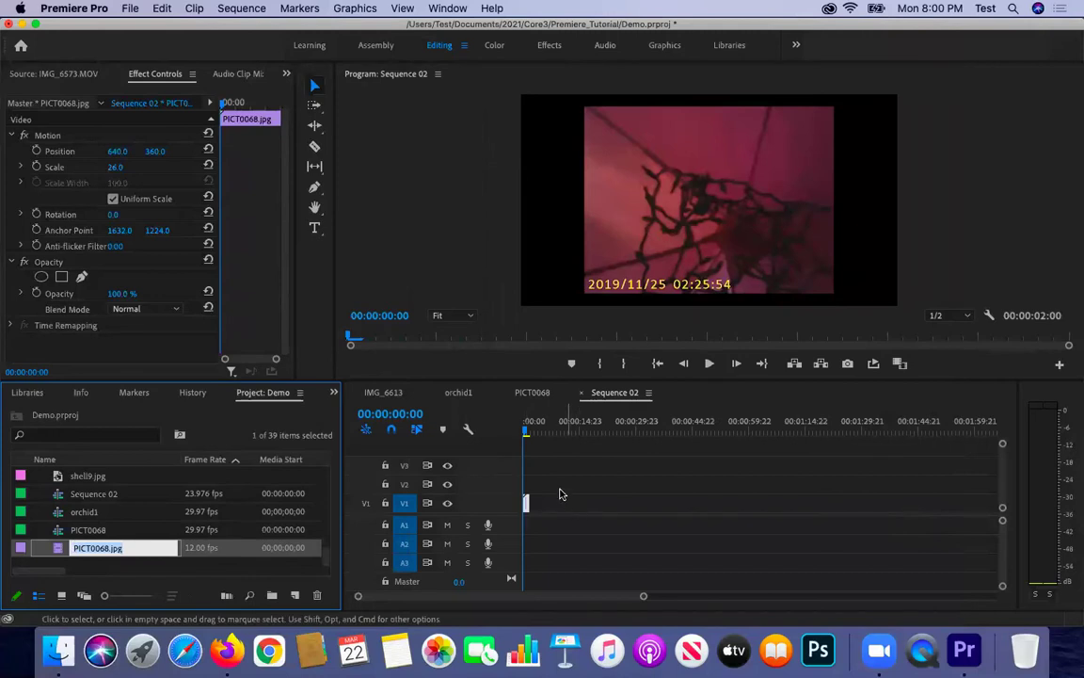
click(366, 503)
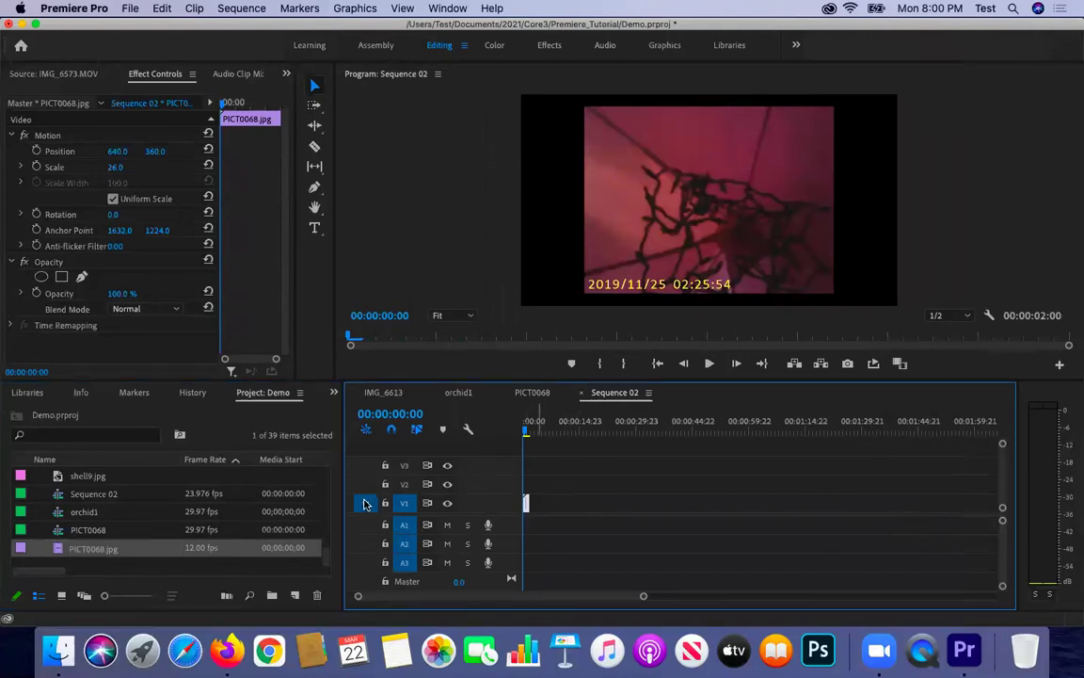
click(94, 548)
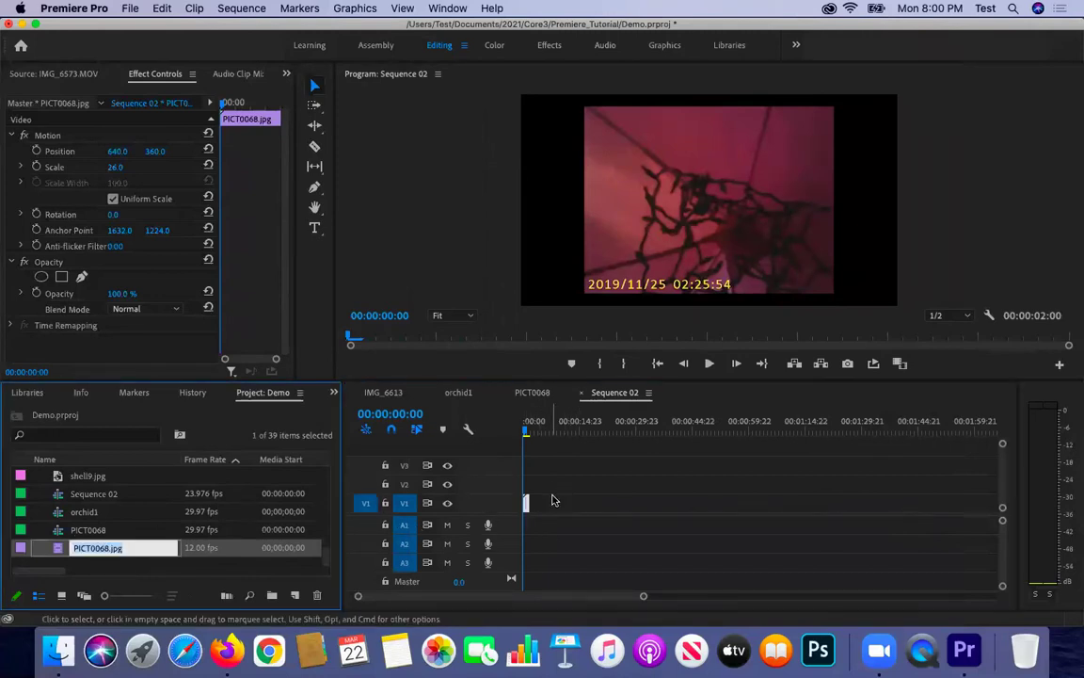
drag(54, 548, 552, 508)
key(space)
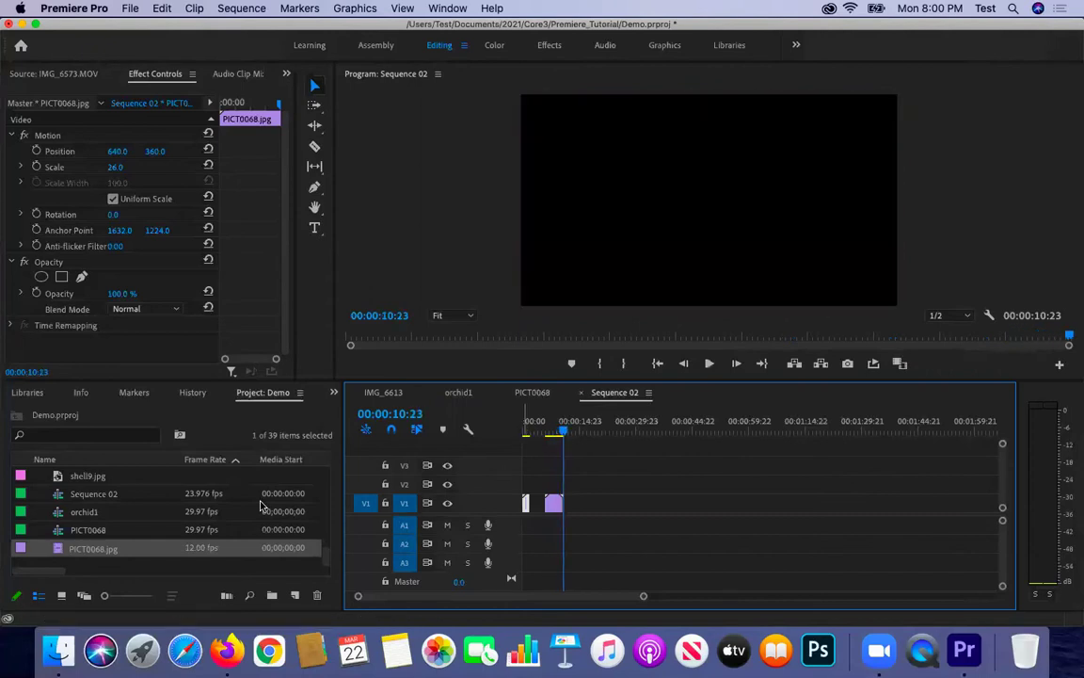
Step: Reinterpret PICT0068.jpg footage at 4 fps instead of 12 fps
right_click(195, 549)
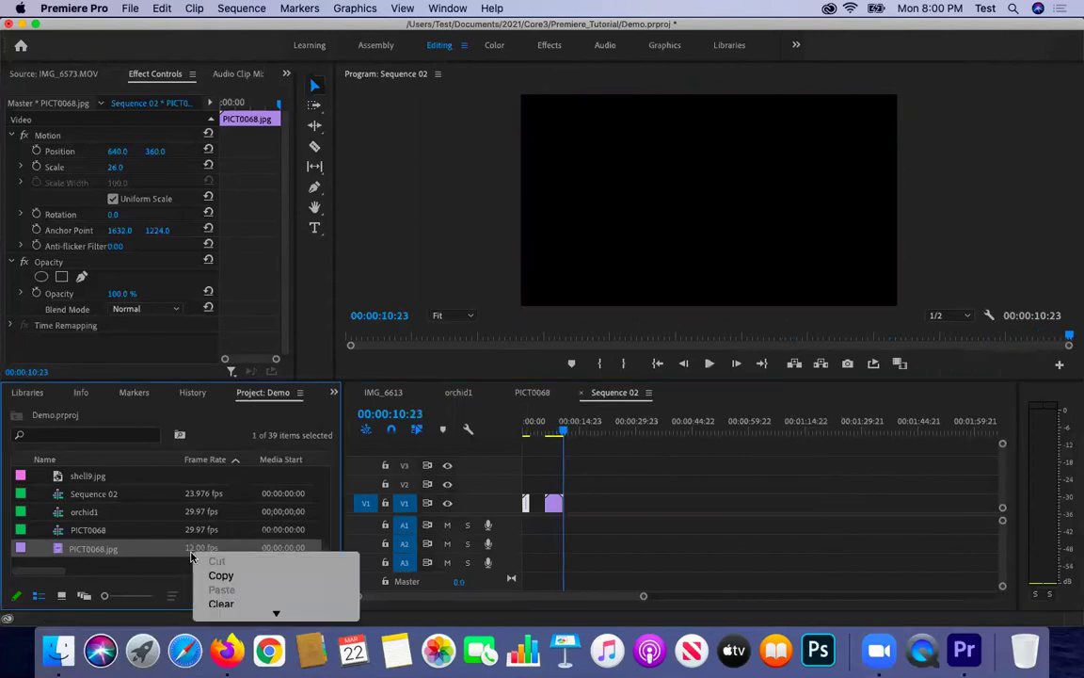
mouse_move(252, 470)
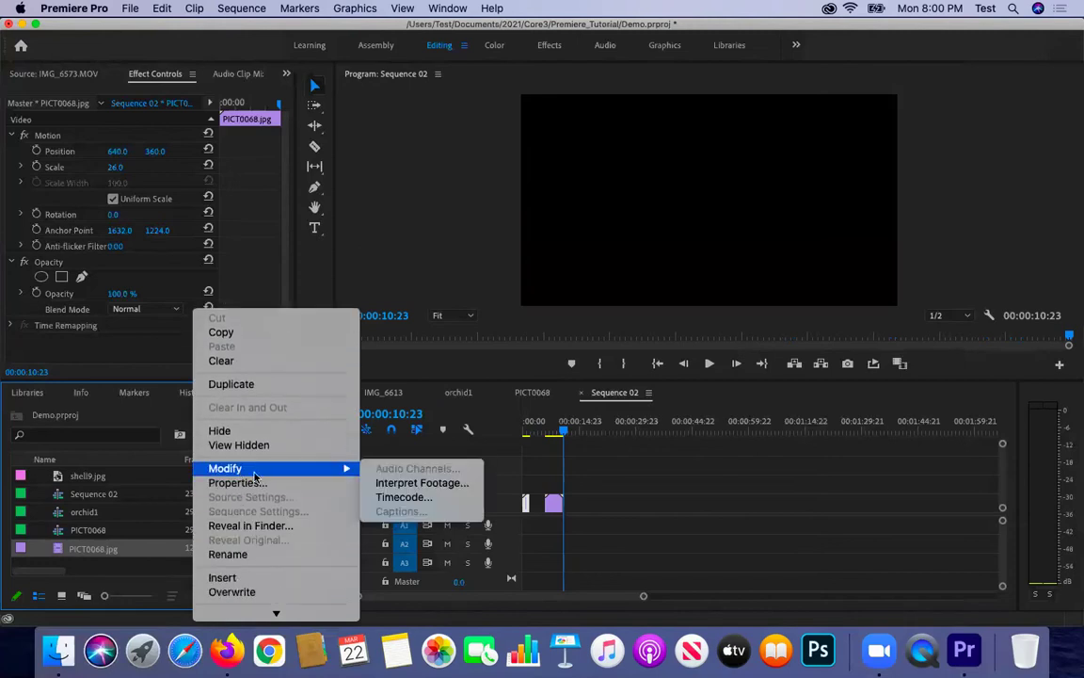
key(Escape)
right_click(205, 546)
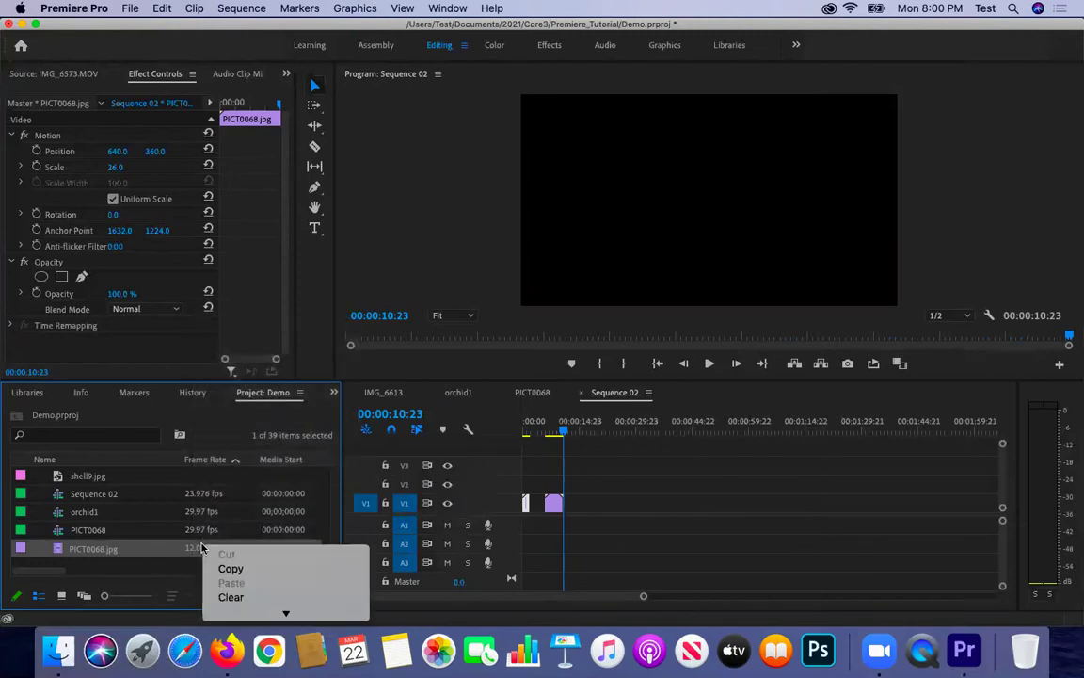
mouse_move(273, 547)
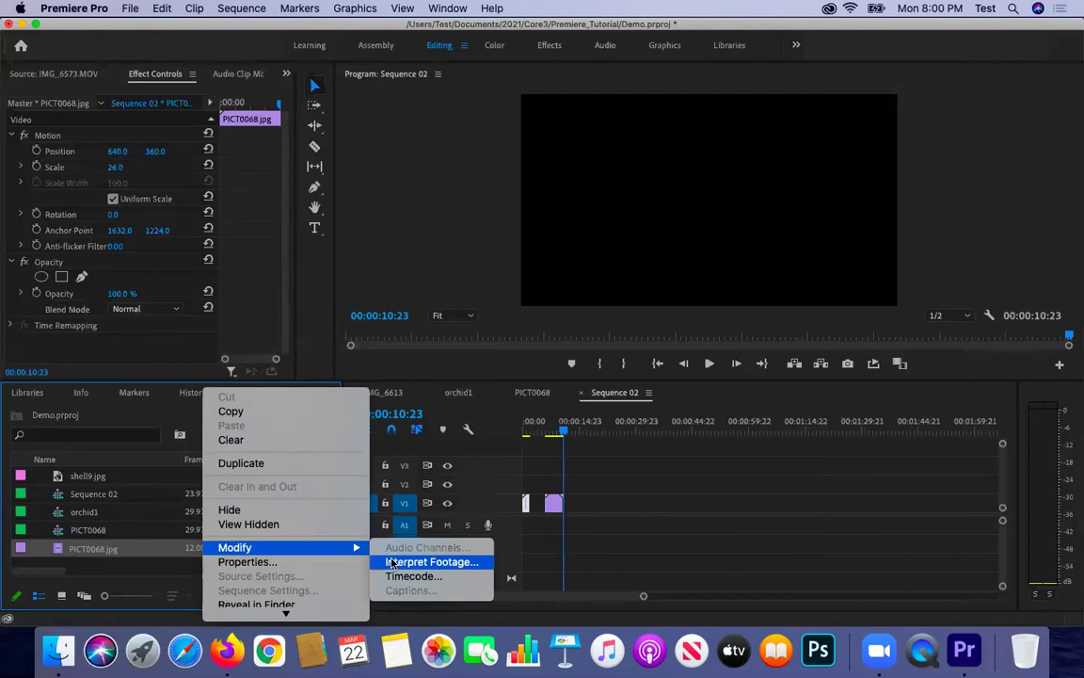
click(393, 563)
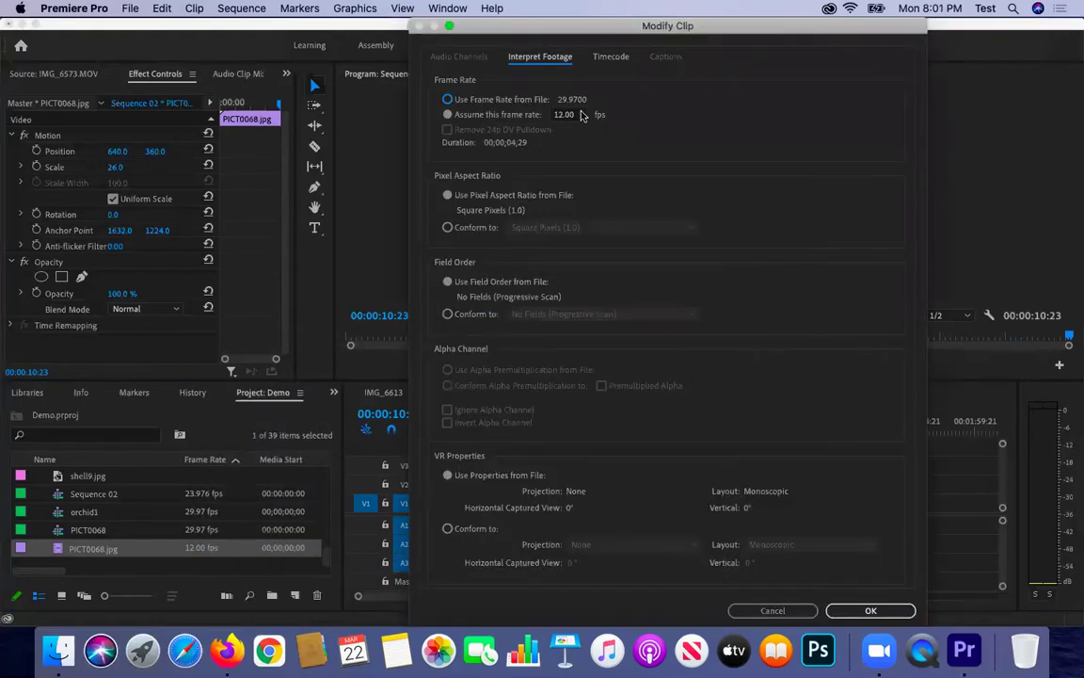
click(581, 114)
text(4)
click(870, 610)
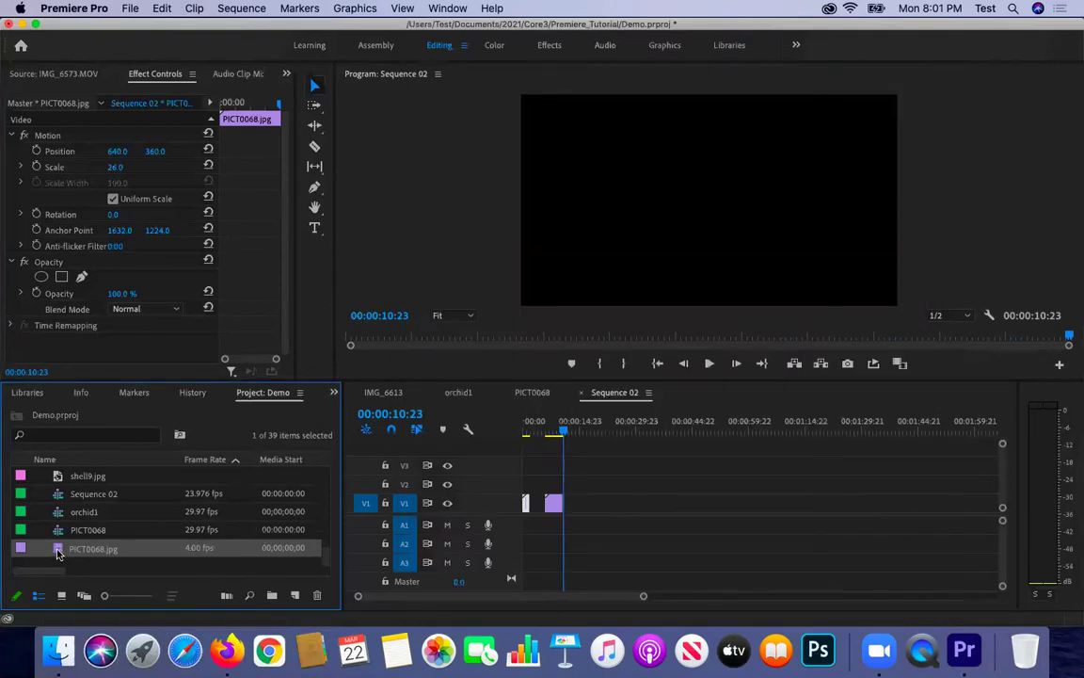
Step: Add a longer 4 fps copy of PICT0068.jpg further along V1 and preview it
drag(57, 553, 615, 516)
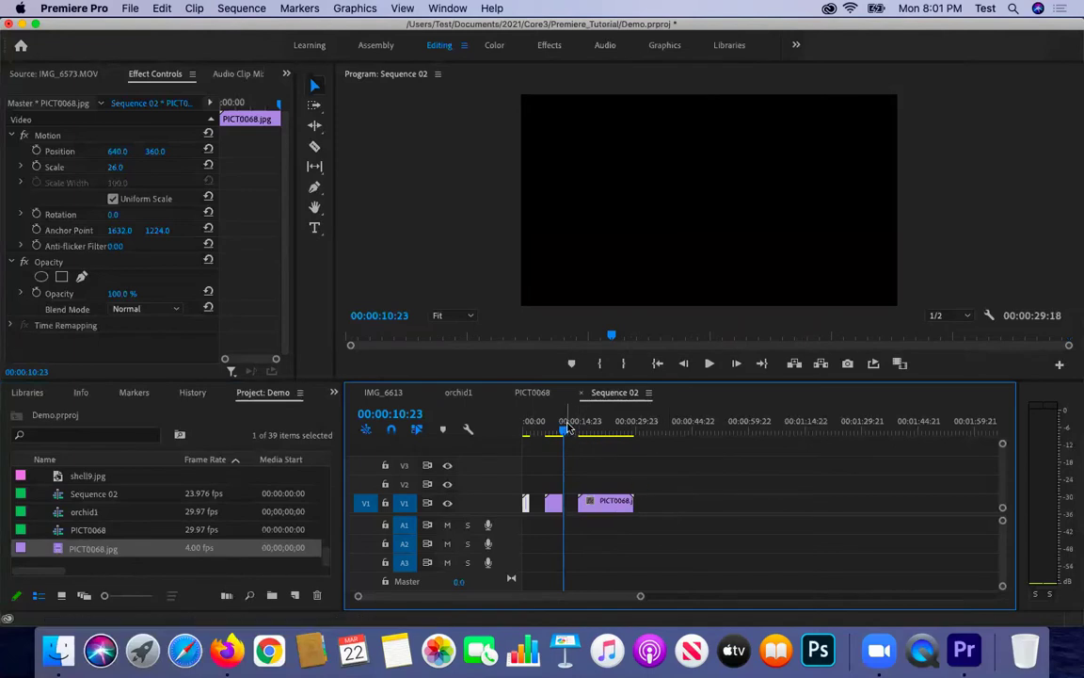
drag(567, 429, 576, 430)
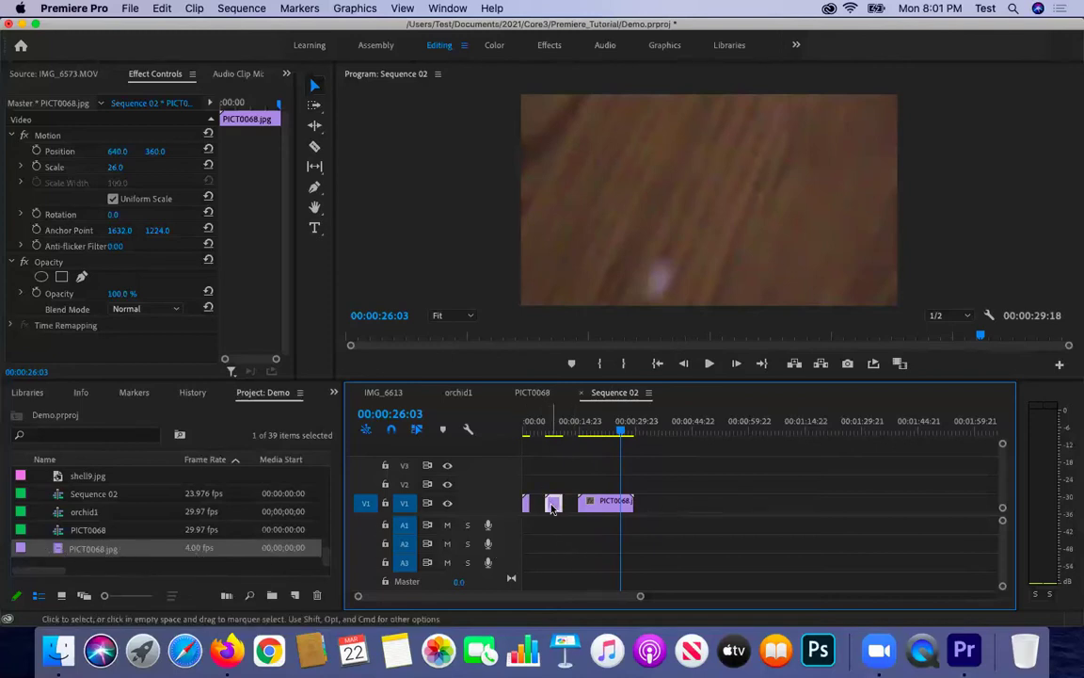
click(553, 504)
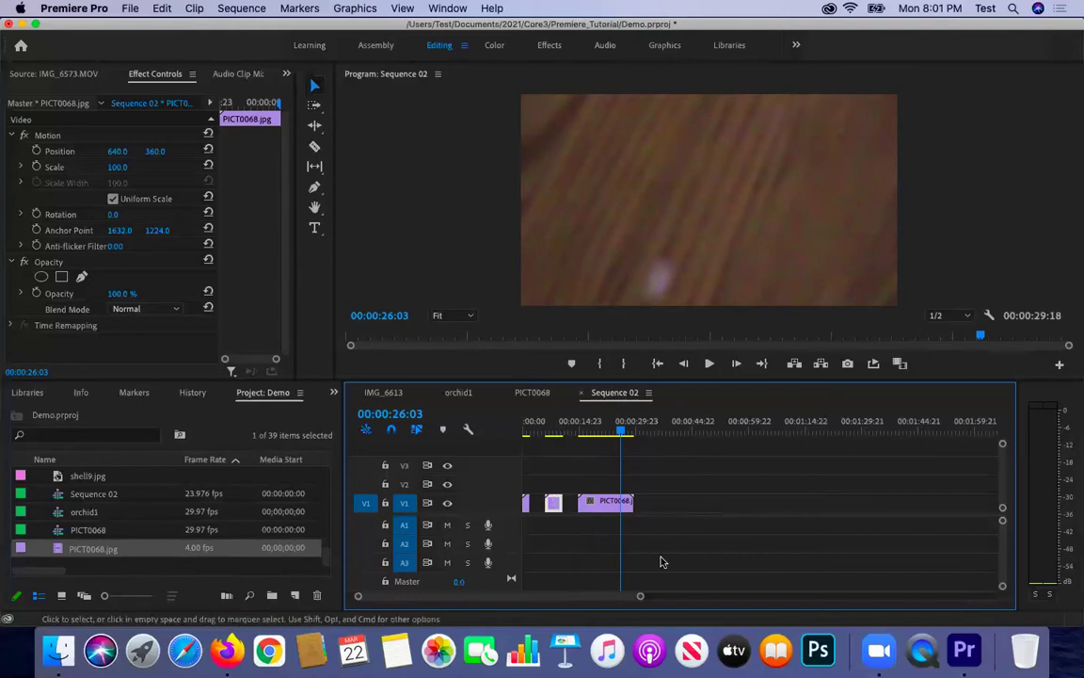
drag(641, 595, 589, 596)
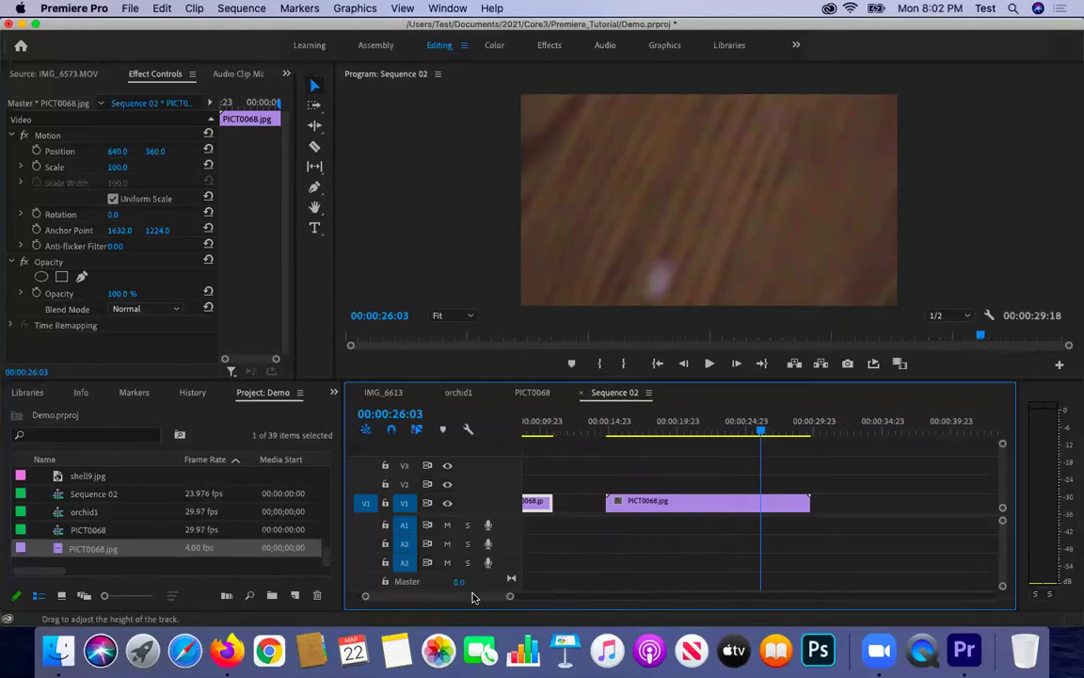
drag(475, 595, 447, 597)
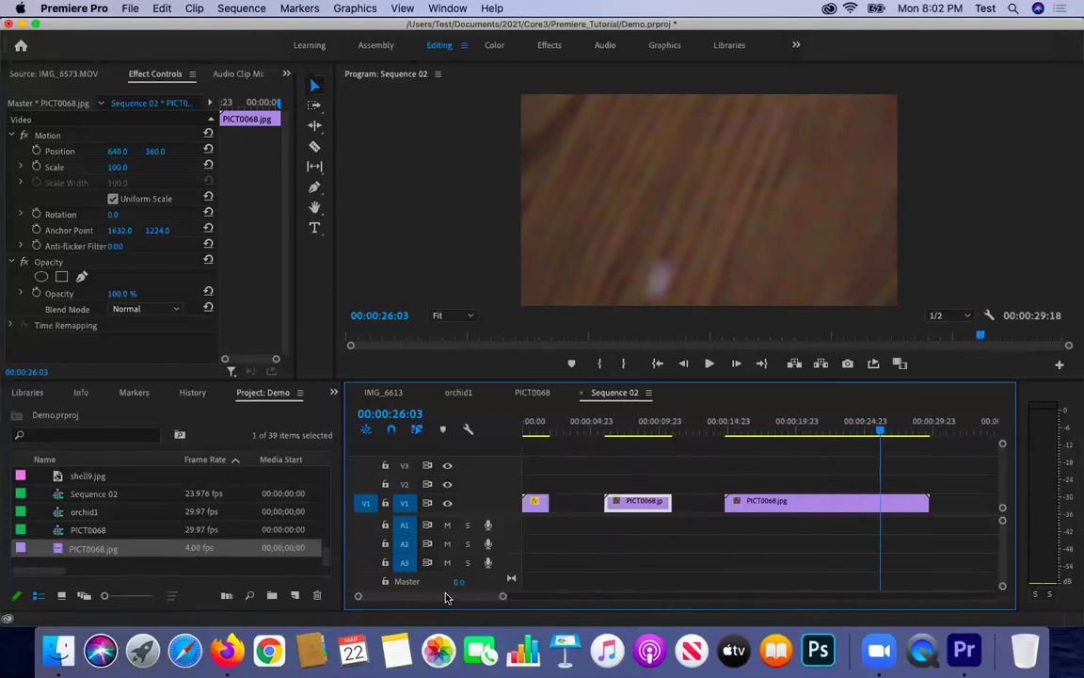
Step: Set the middle PICT0068.jpg clip's speed to 25% in Speed/Duration
right_click(635, 508)
scroll(681, 537, down, 10)
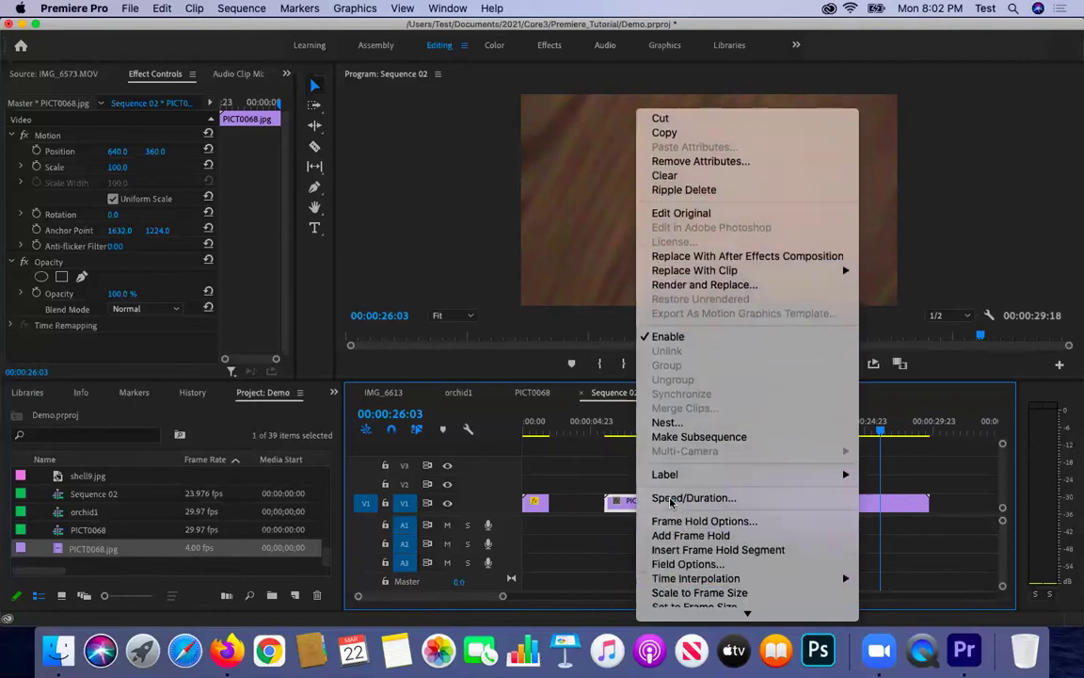
click(692, 497)
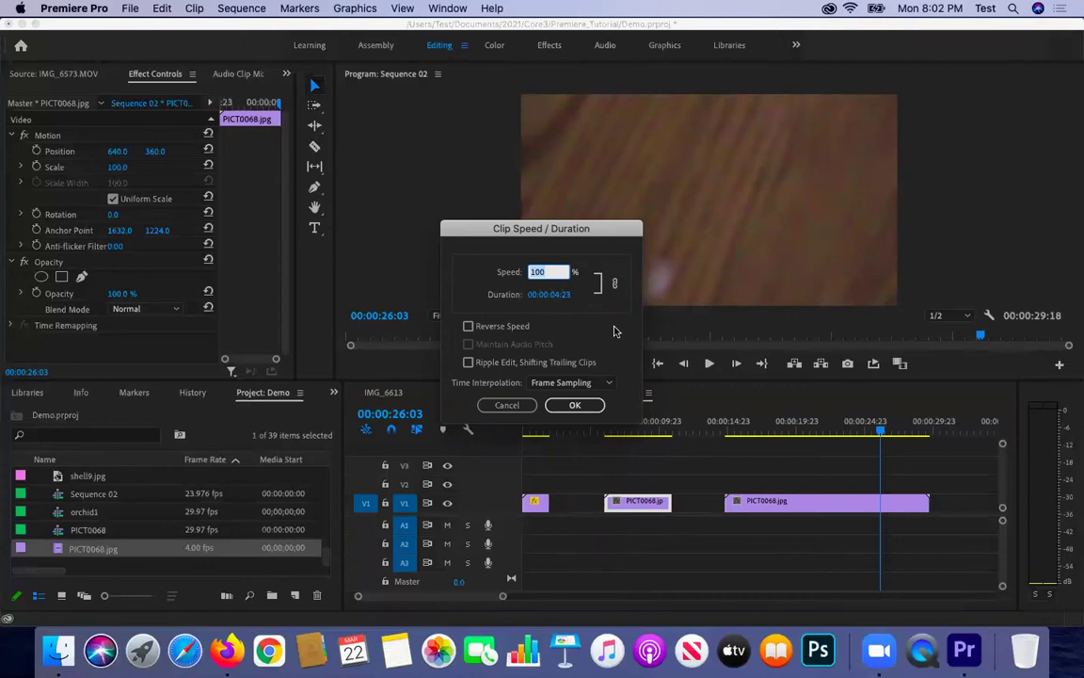
text(25)
double_click(533, 271)
click(573, 405)
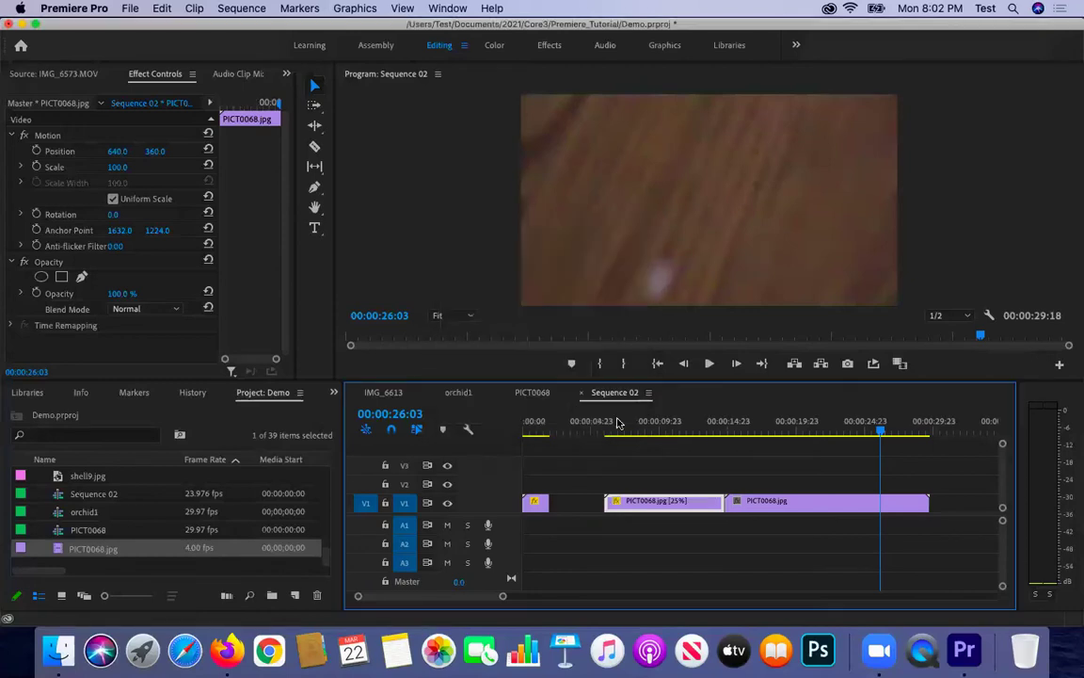
Step: Shift the slowed clip earlier on V1 and play through it to review
drag(685, 507, 666, 508)
click(581, 426)
key(space)
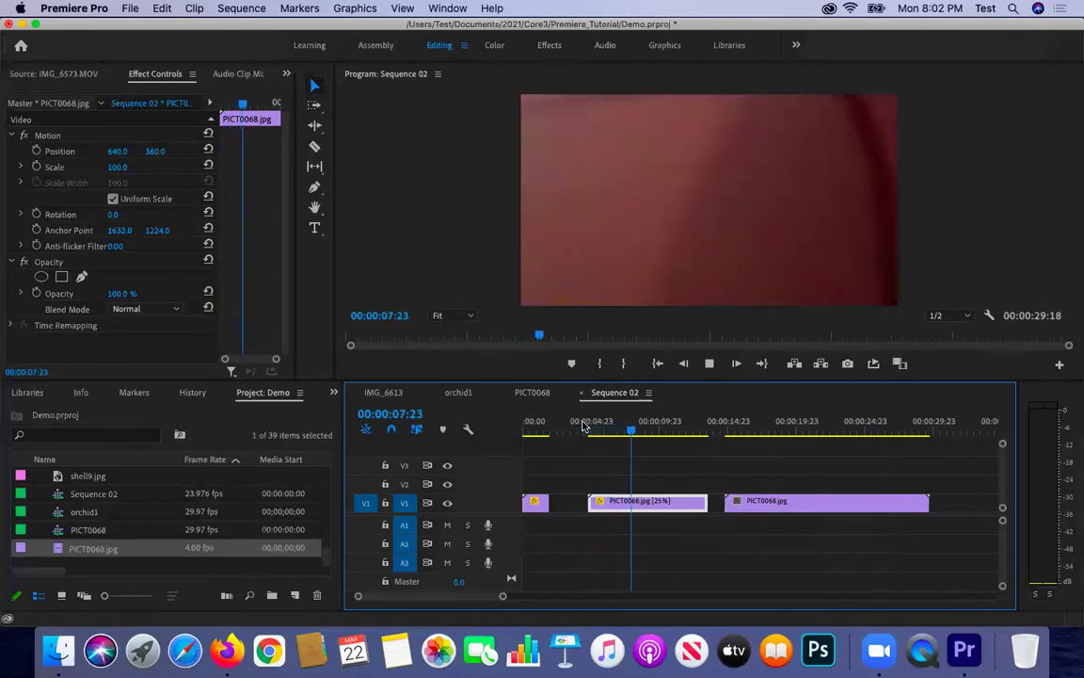
key(space)
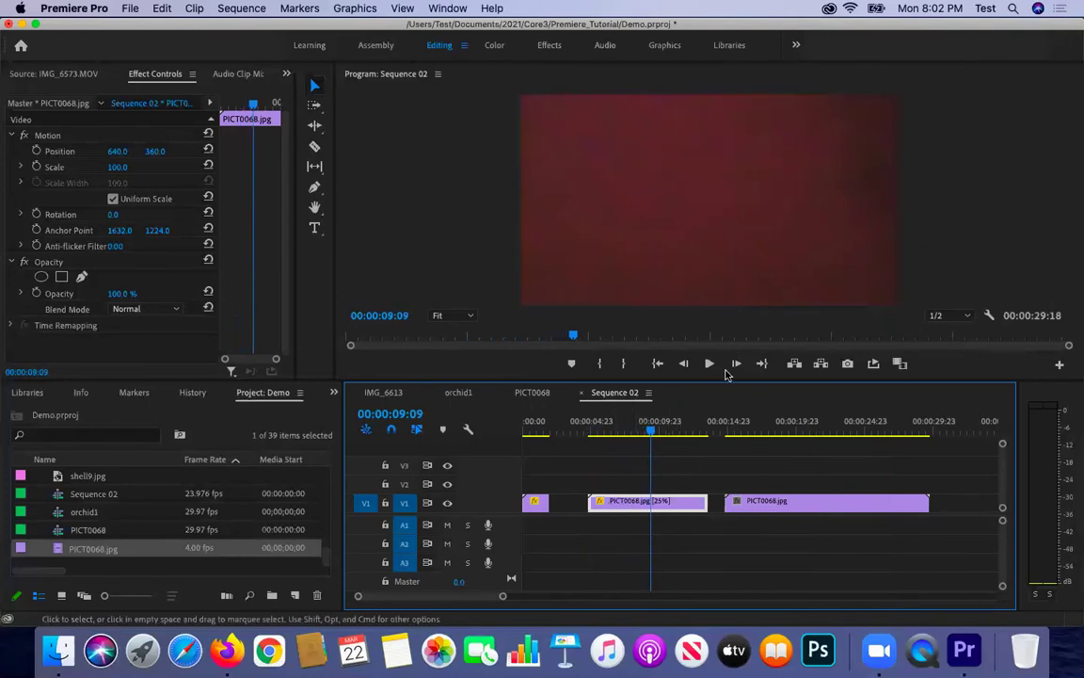
drag(743, 425, 607, 431)
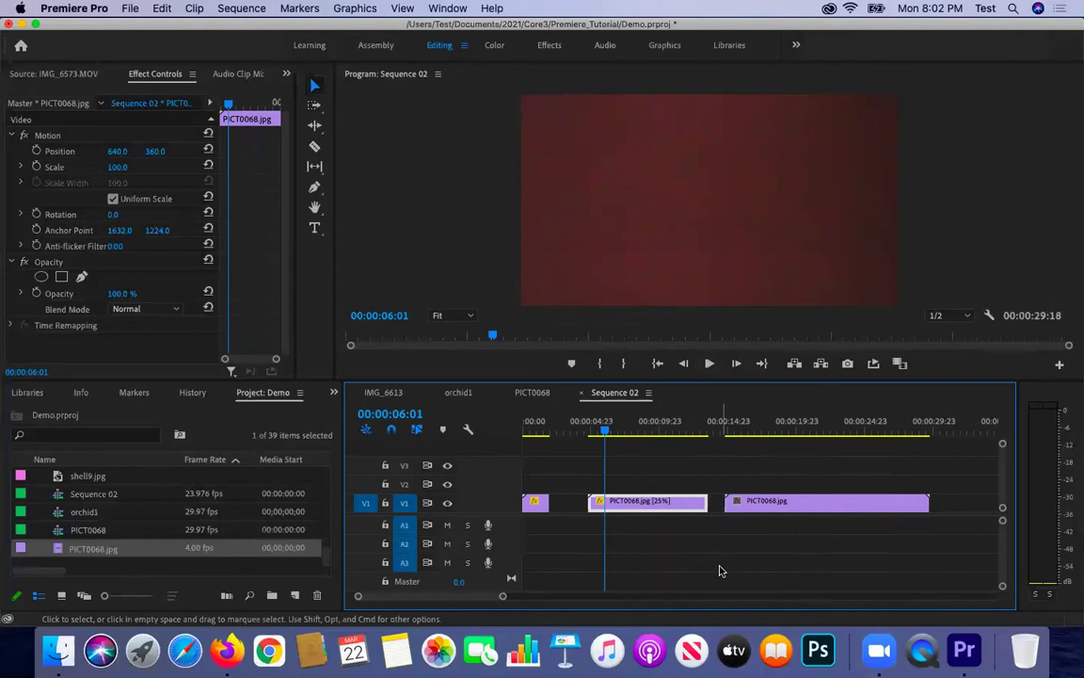
Step: Park the playhead on the 25% clip's first frame and select its Scale property
click(597, 431)
drag(597, 432, 591, 431)
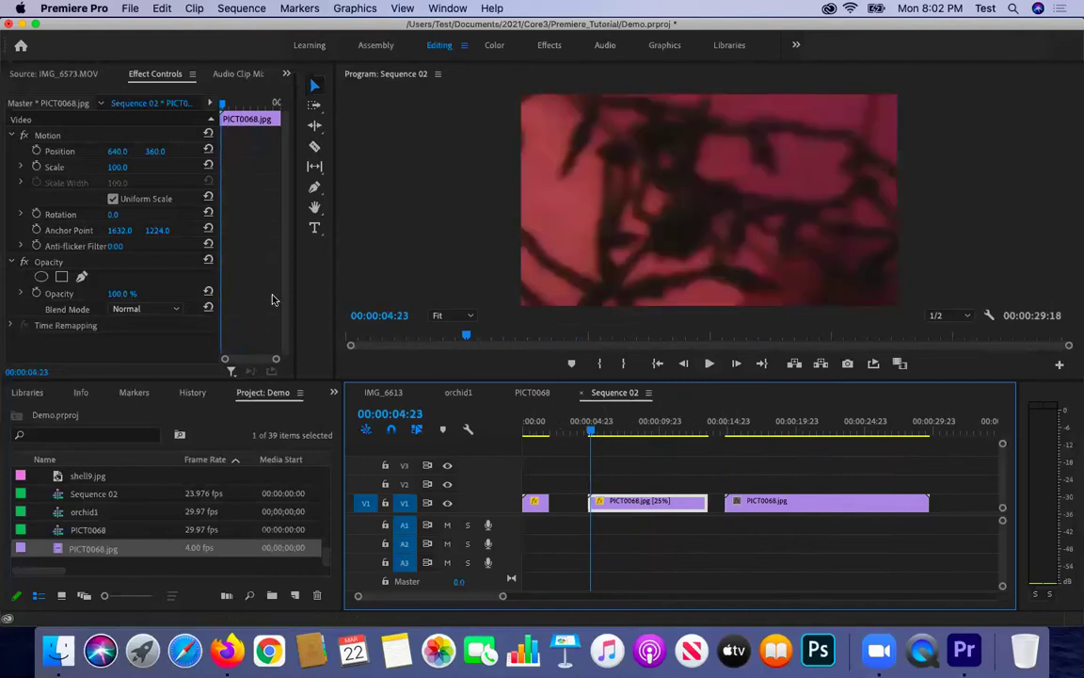
click(585, 429)
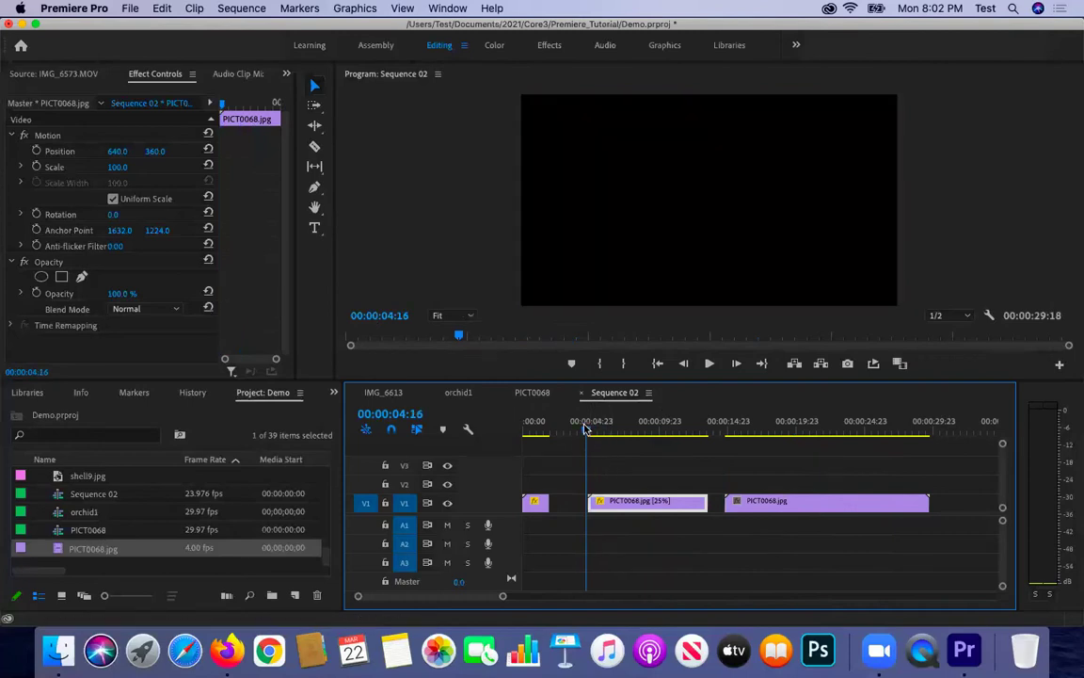
drag(586, 429, 588, 429)
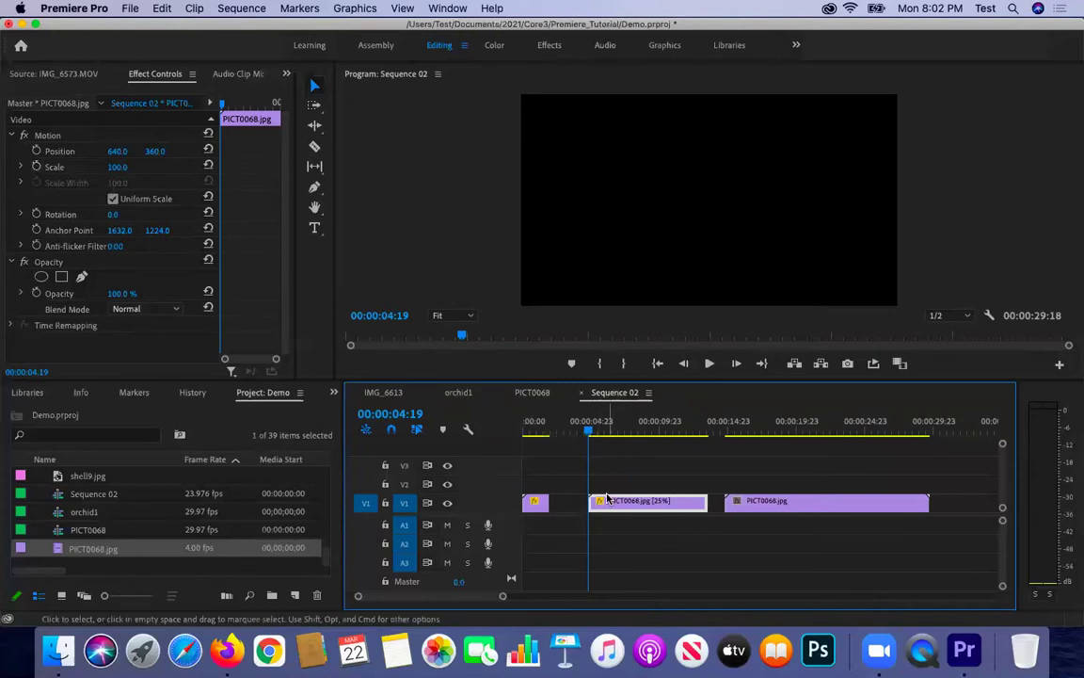
key(Right)
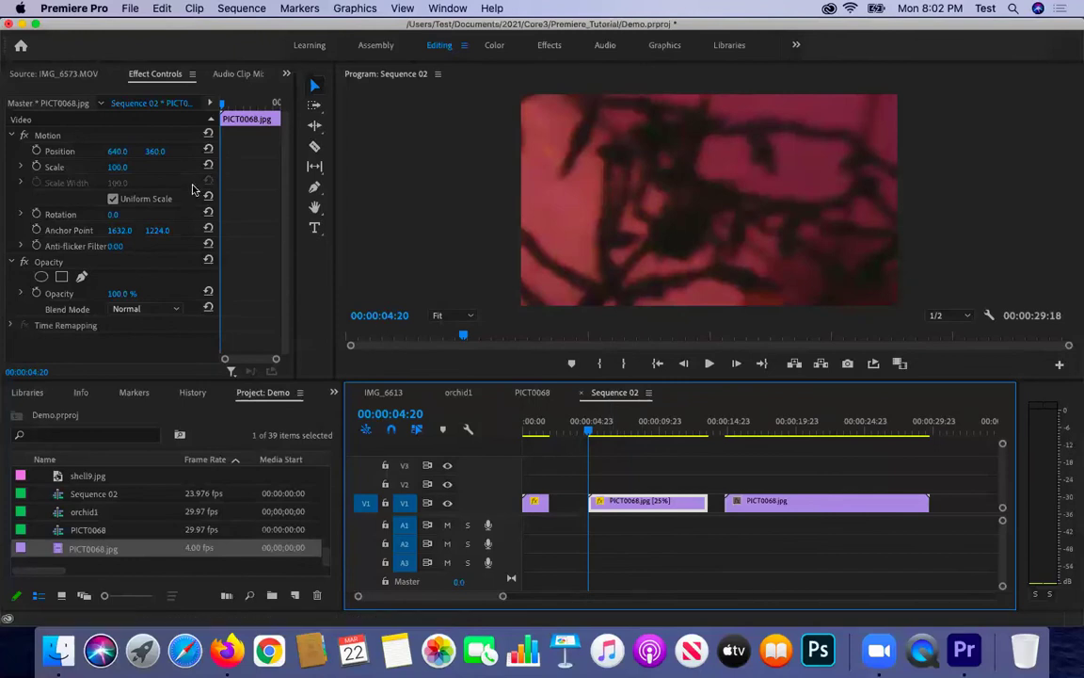
click(36, 167)
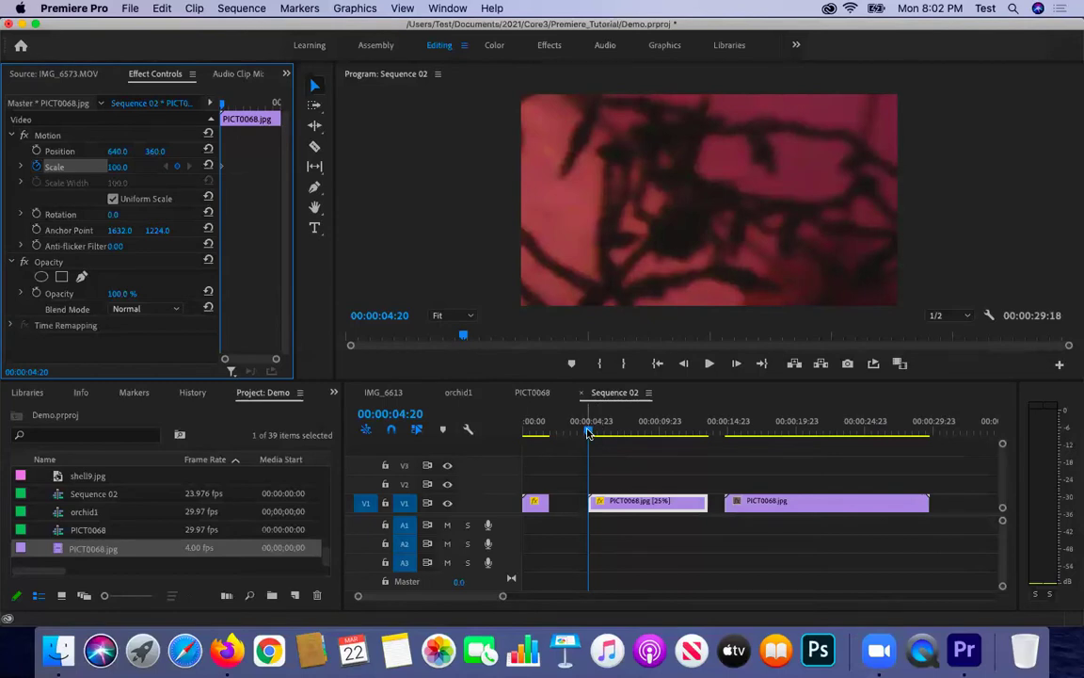
Step: Step between edit points and frames to land the playhead at 00:00:13:15, the clip's end
key(Down)
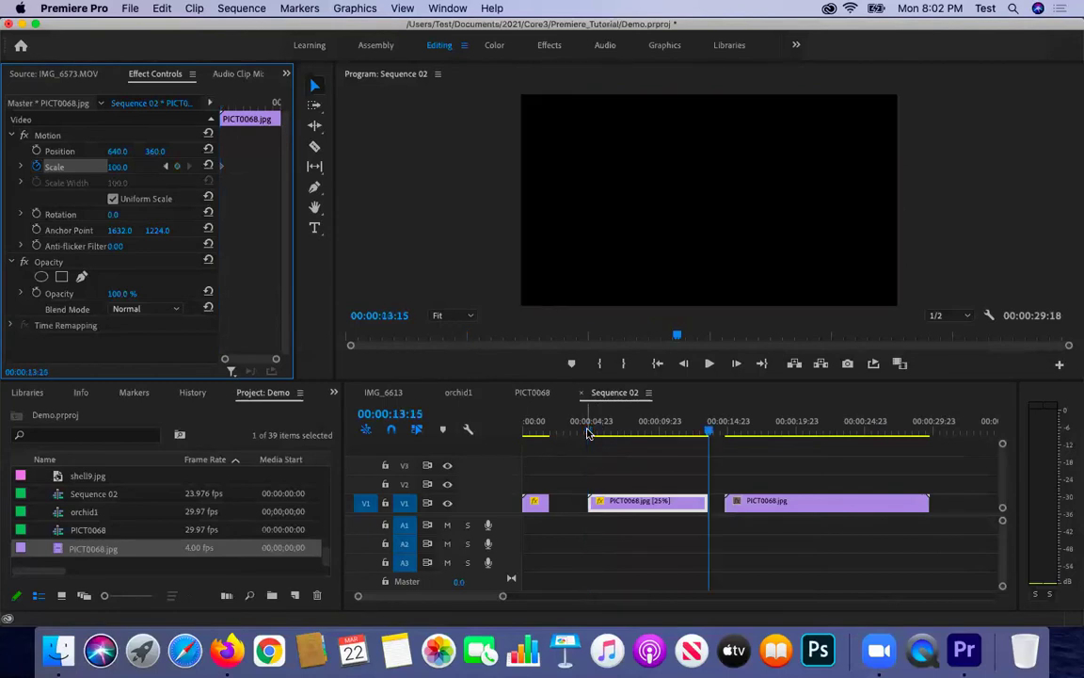
key(Up)
key(Down)
key(Up)
key(Down)
key(Down)
key(Up)
key(Up)
key(Down)
key(Up)
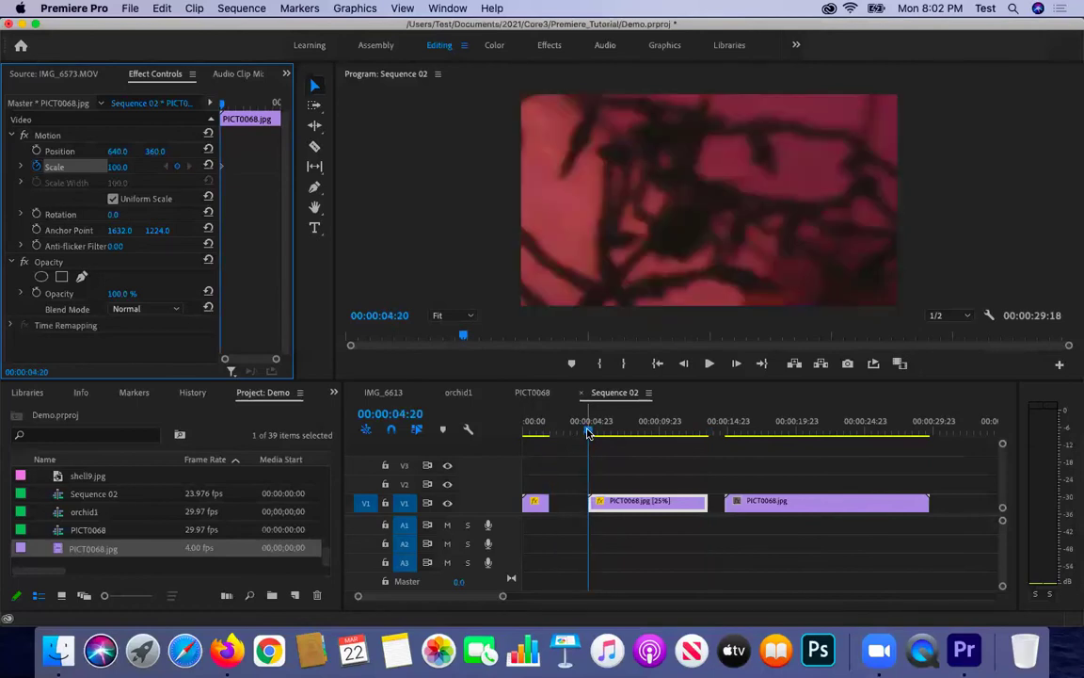
key(Down)
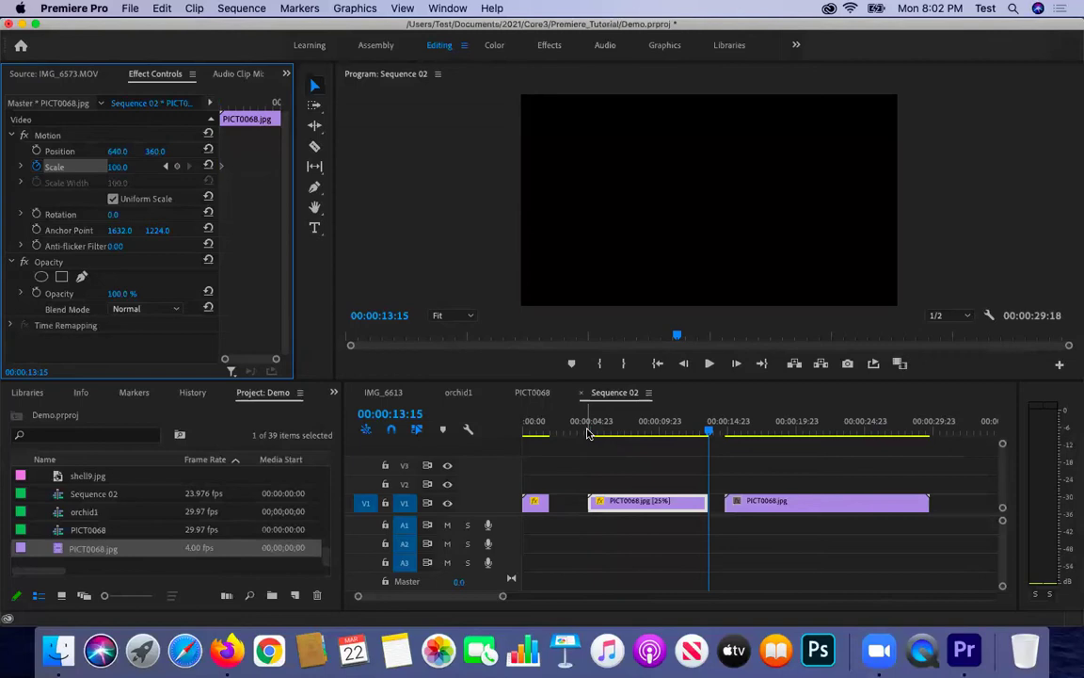
key(Left)
key(Left)
key(Left)
key(Left)
key(Left)
key(Left)
key(Left)
key(Left)
key(Left)
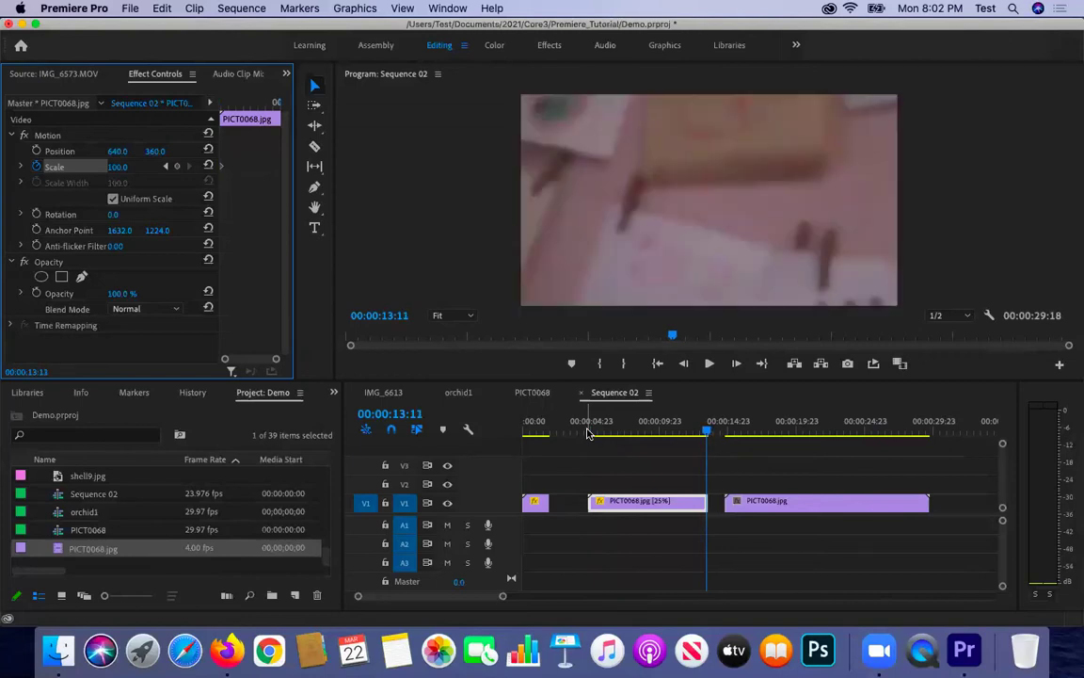
key(Right)
key(Right)
key(Right)
key(Right)
key(Right)
key(Right)
key(Right)
key(Right)
key(Right)
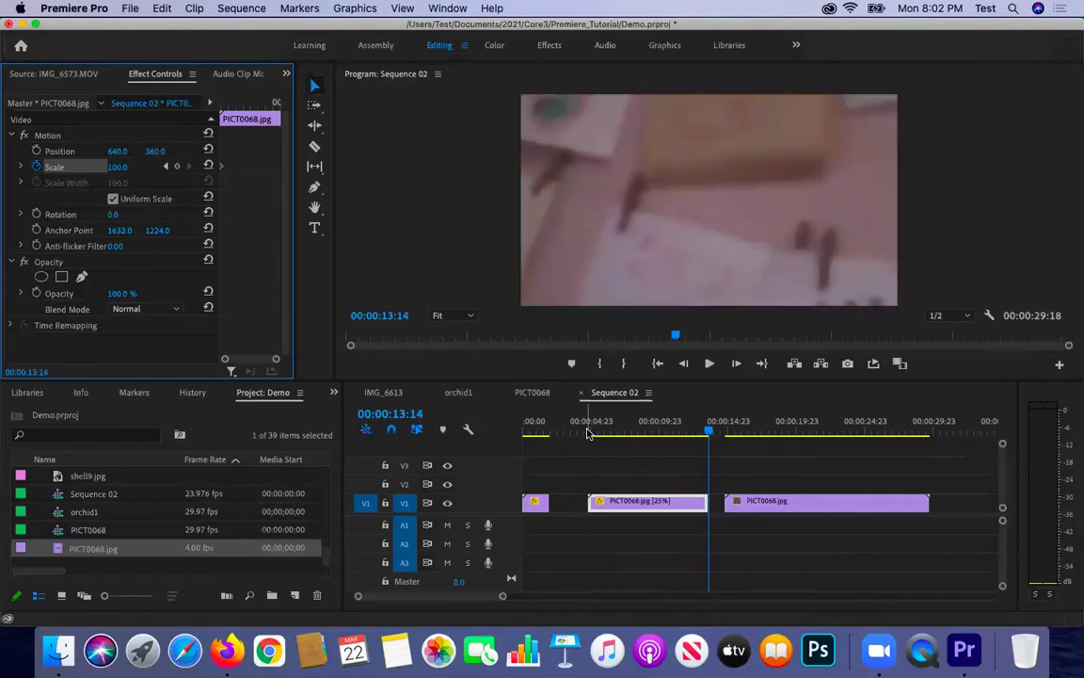
key(Left)
key(Right)
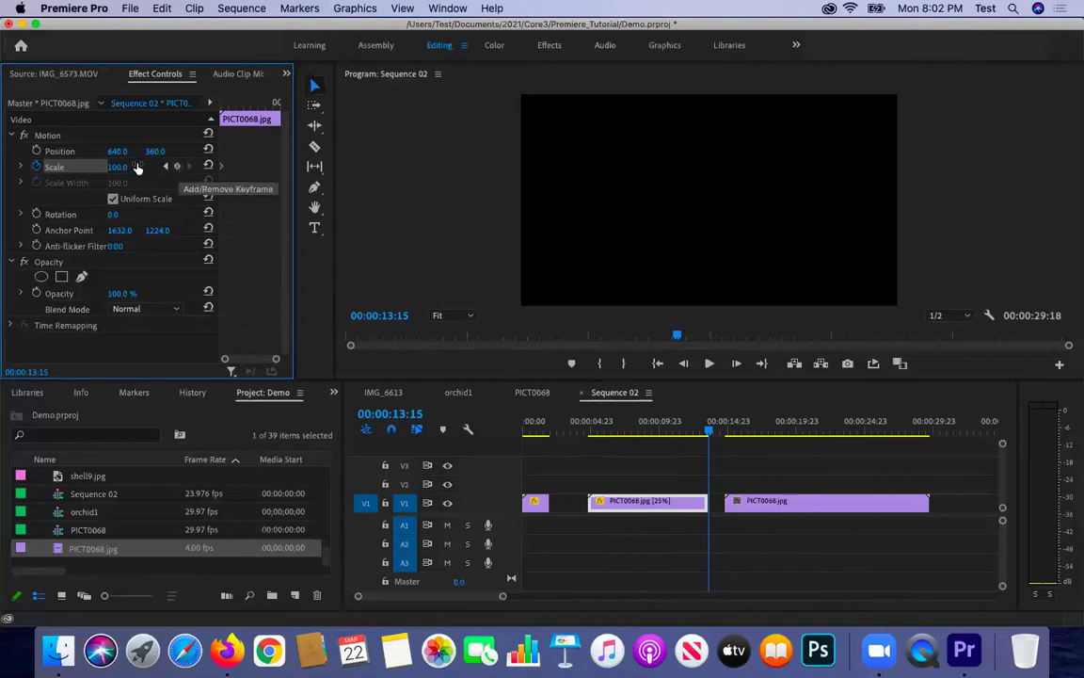
Step: Set Scale to 0 at 00:00:13:15 to create the ending Scale keyframe
click(117, 167)
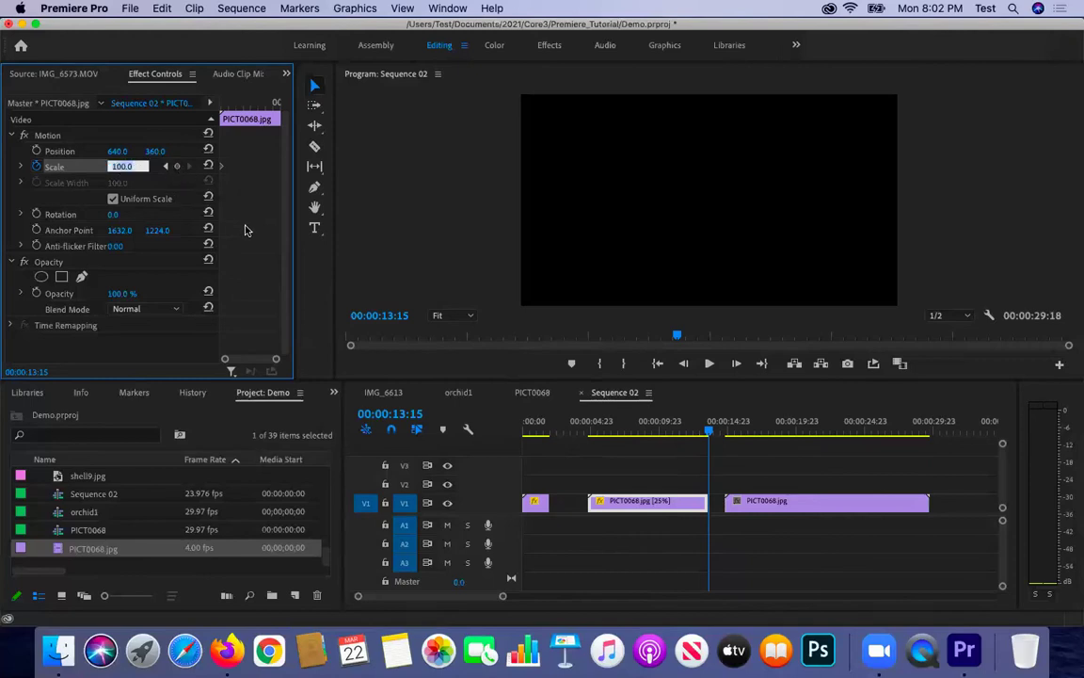
text(0)
key(Return)
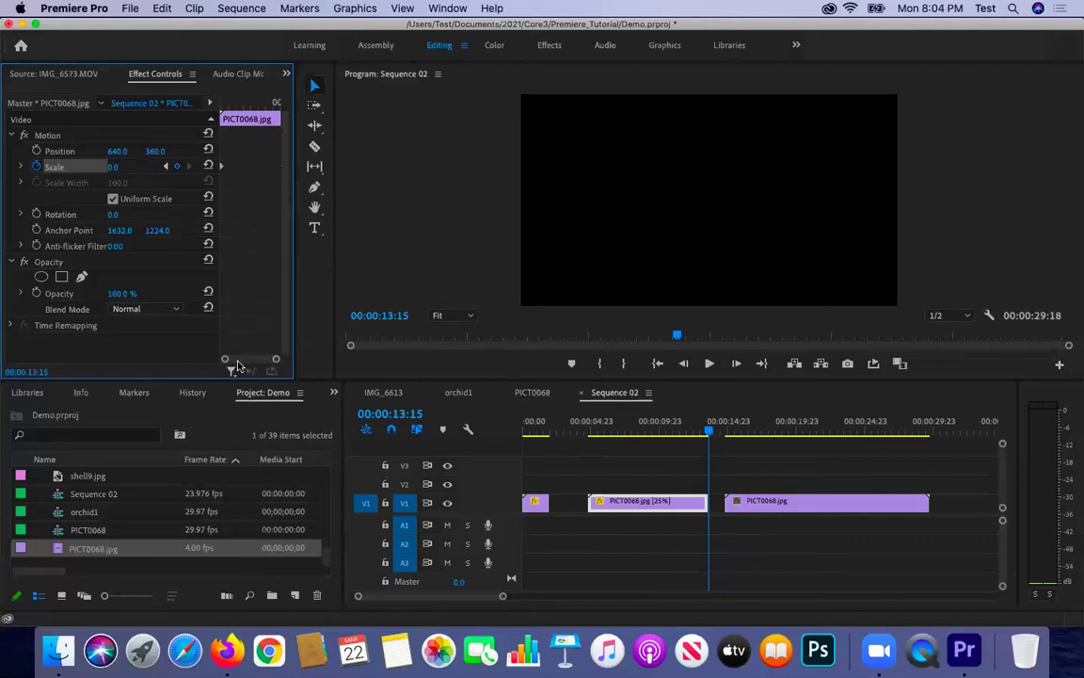
Step: Step between the Scale keyframes and play back the shrinking animation
click(167, 168)
click(191, 168)
click(166, 168)
key(space)
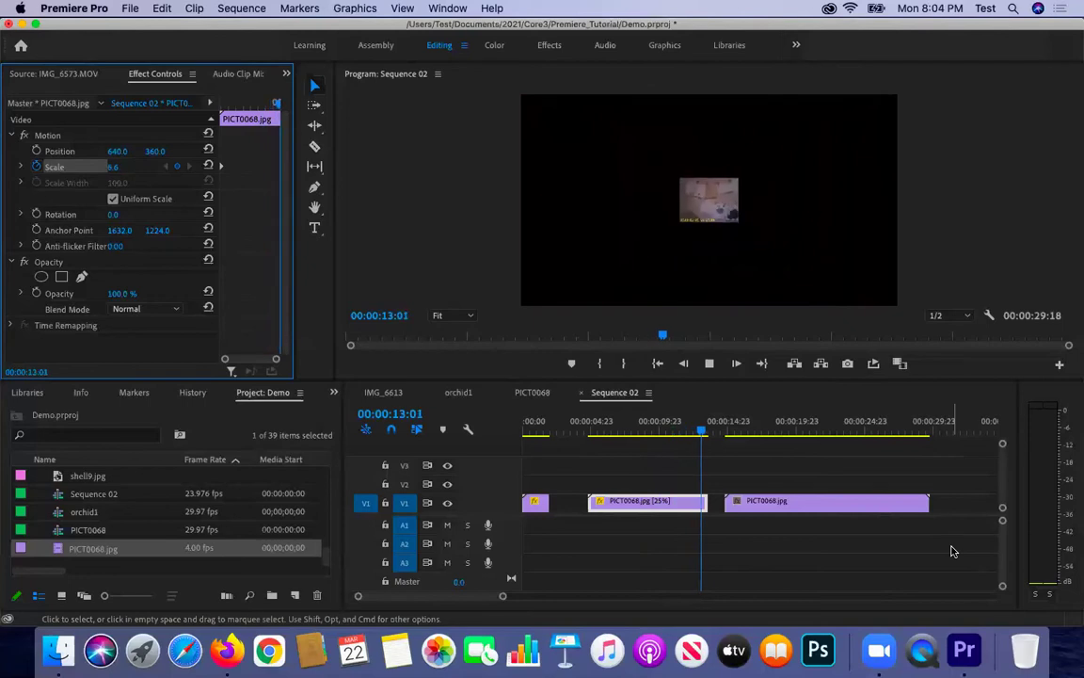
key(space)
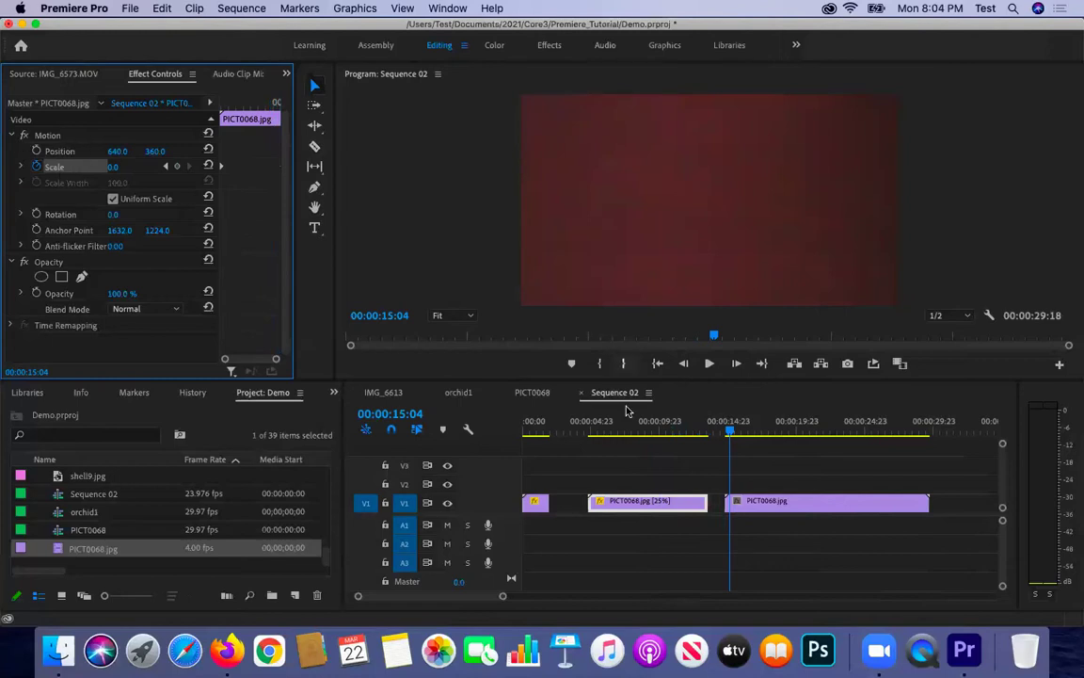
click(695, 503)
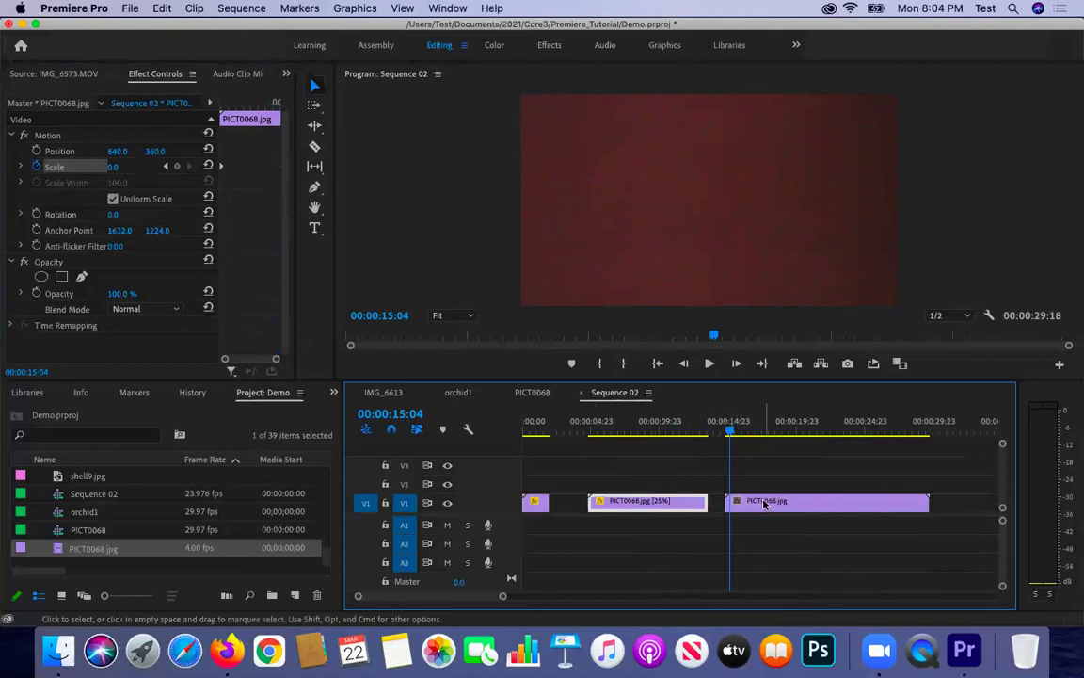
Step: Shrink the second PICT0068.jpg clip to about 22% scale
click(734, 504)
click(128, 166)
text(31)
key(Return)
drag(115, 167, 130, 167)
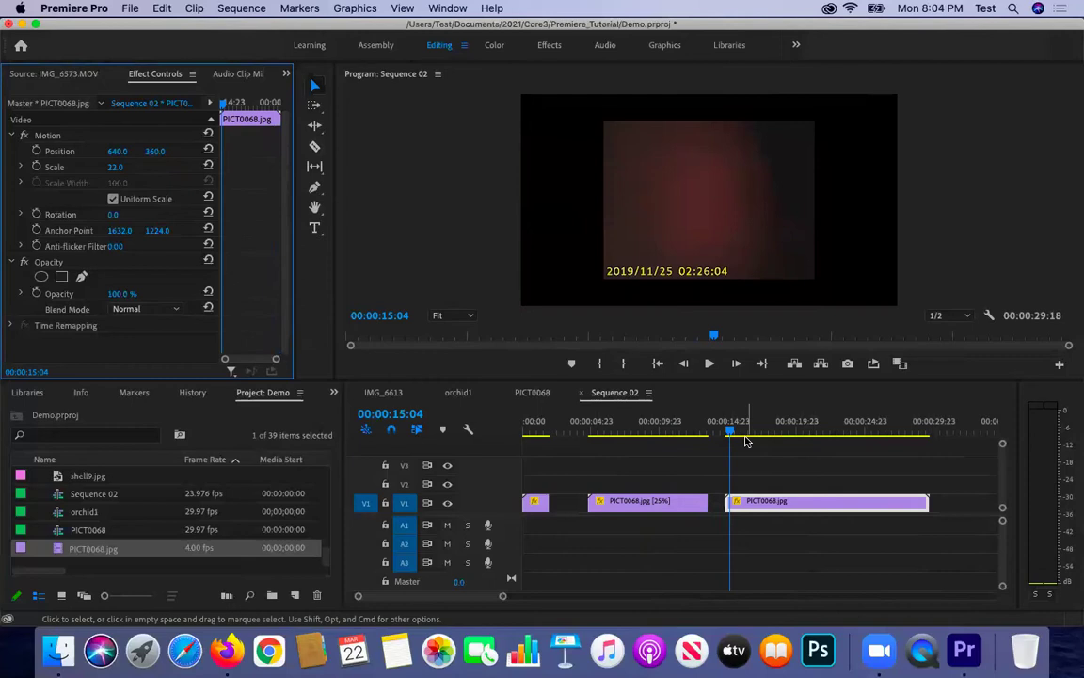
Step: At the second clip's start, keyframe Position X with the image off-screen left
key(Up)
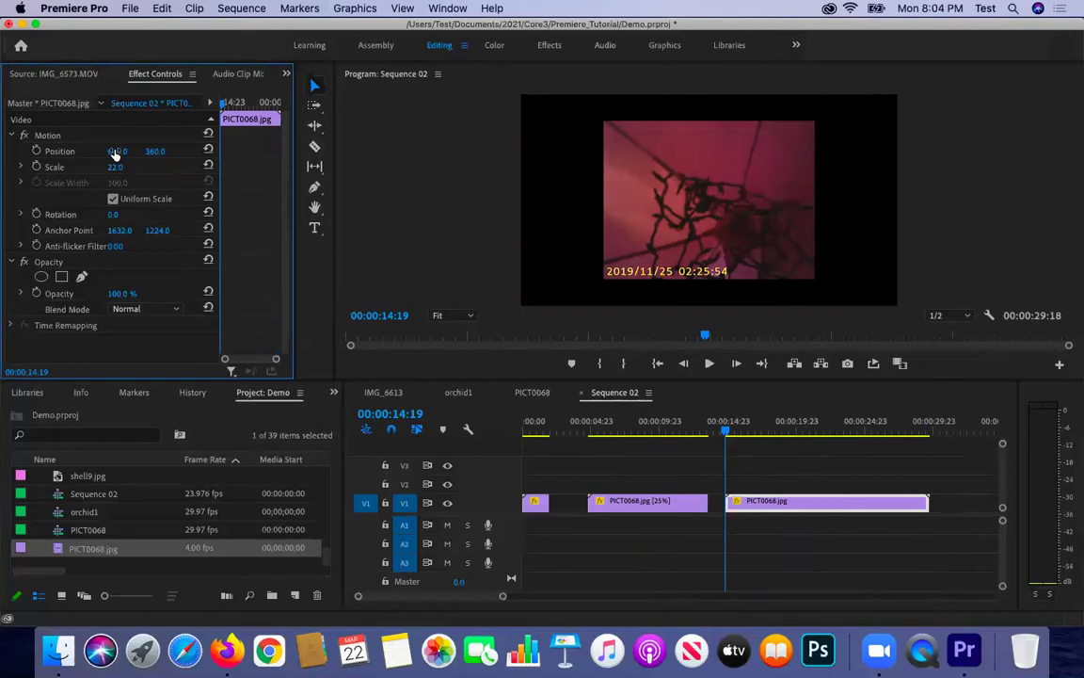
drag(112, 150, 28, 150)
drag(111, 148, 81, 151)
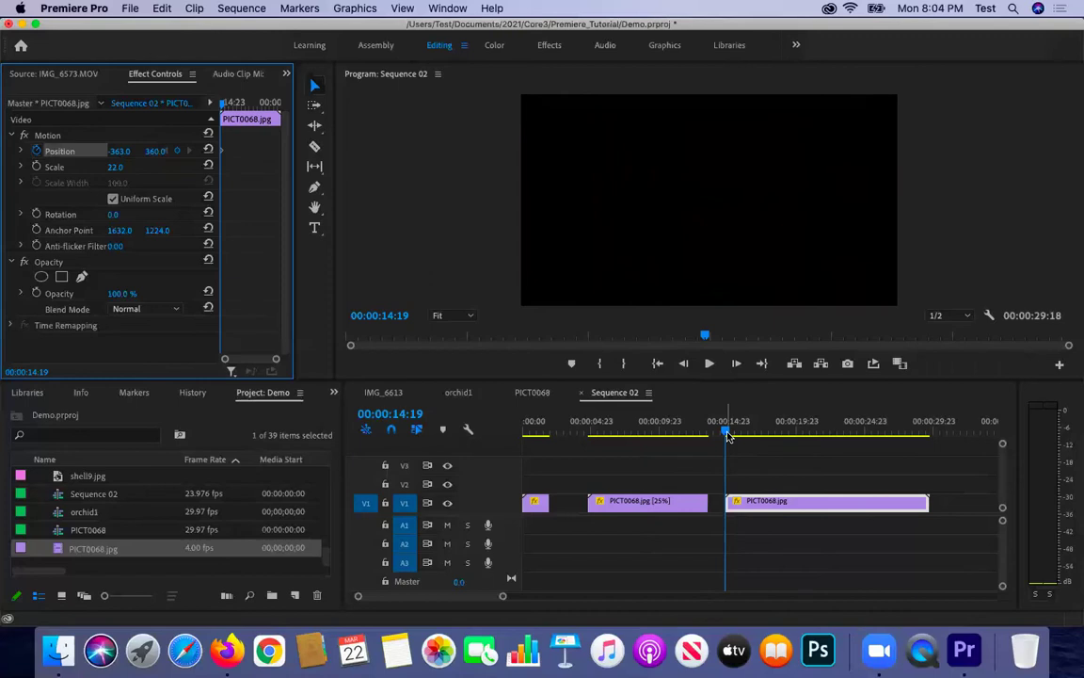
Step: Keyframe Position at the sequence end with the image off the right edge, then play the slide
key(End)
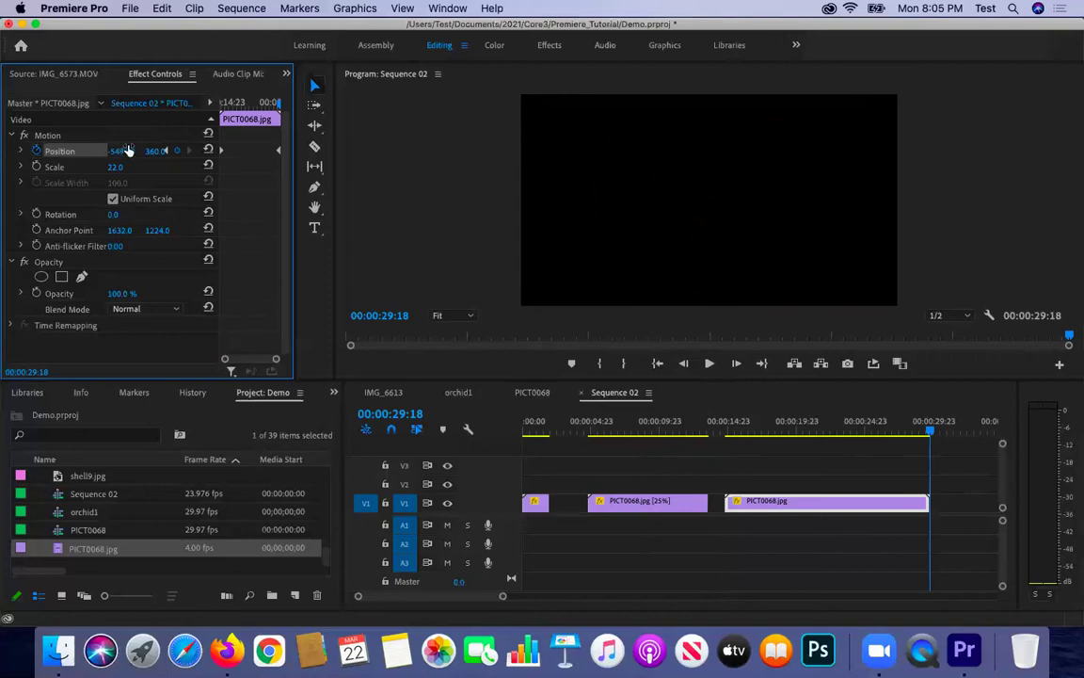
drag(128, 150, 128, 151)
key(Left)
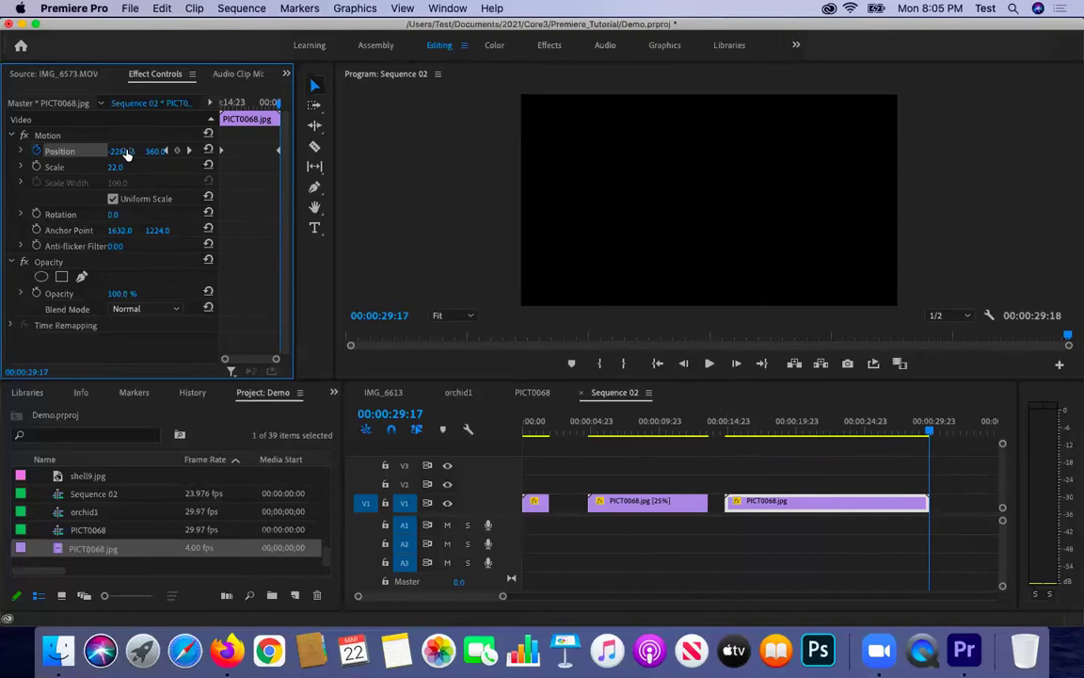
drag(120, 151, 156, 150)
click(188, 151)
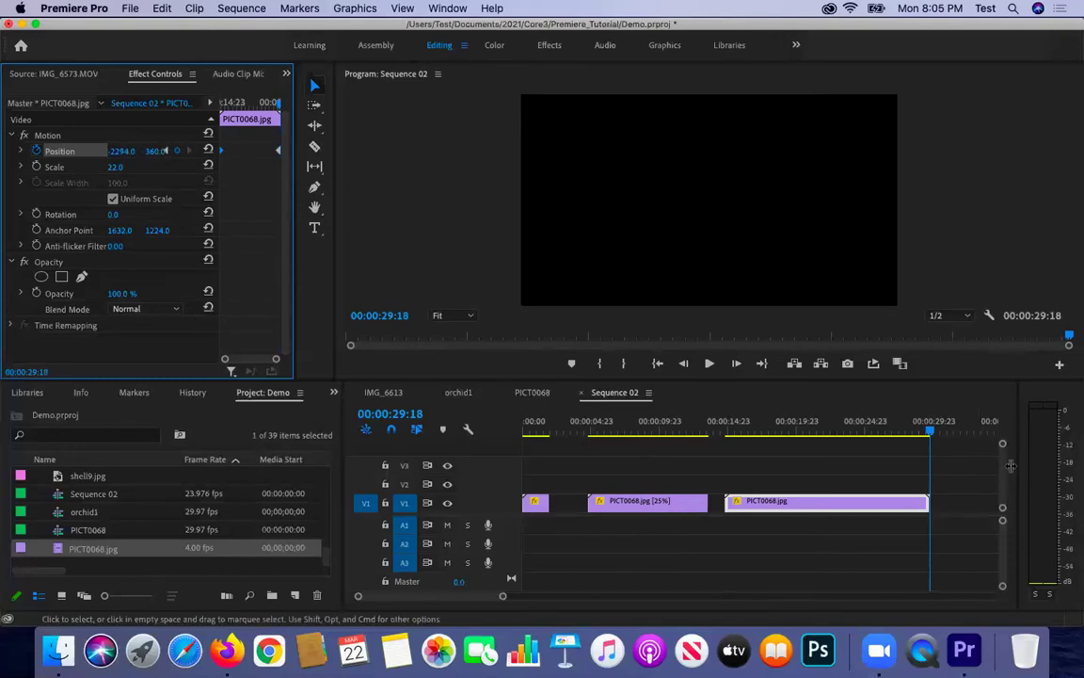
drag(930, 434, 726, 432)
key(space)
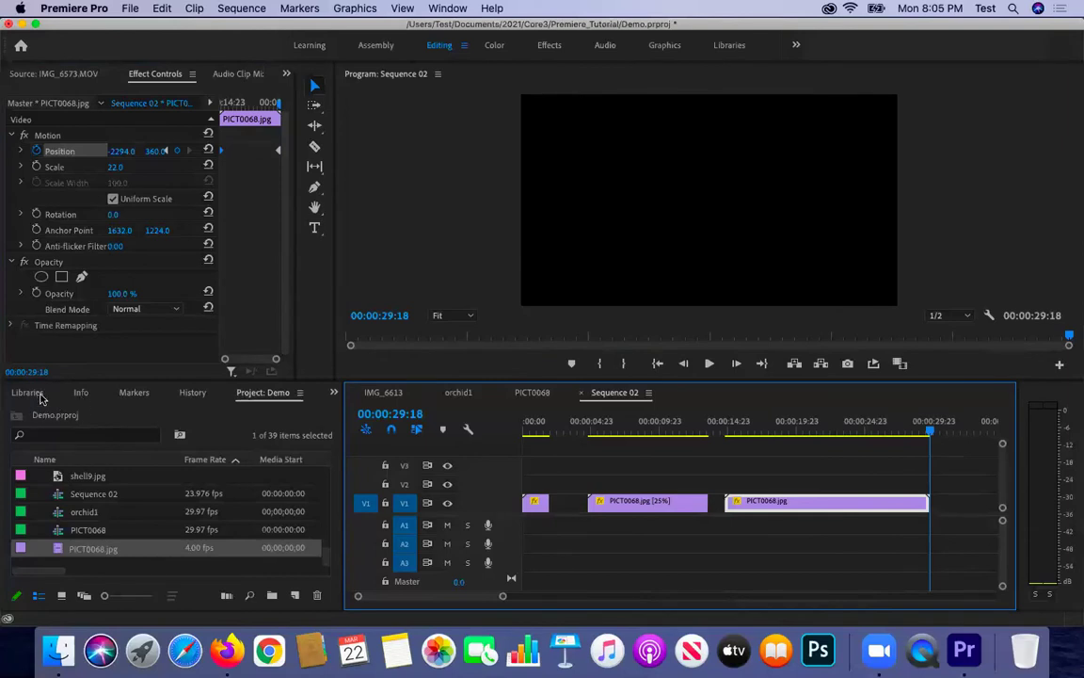
Step: Show the Effects panel and select Twirl under Video Effects > Distort
click(334, 394)
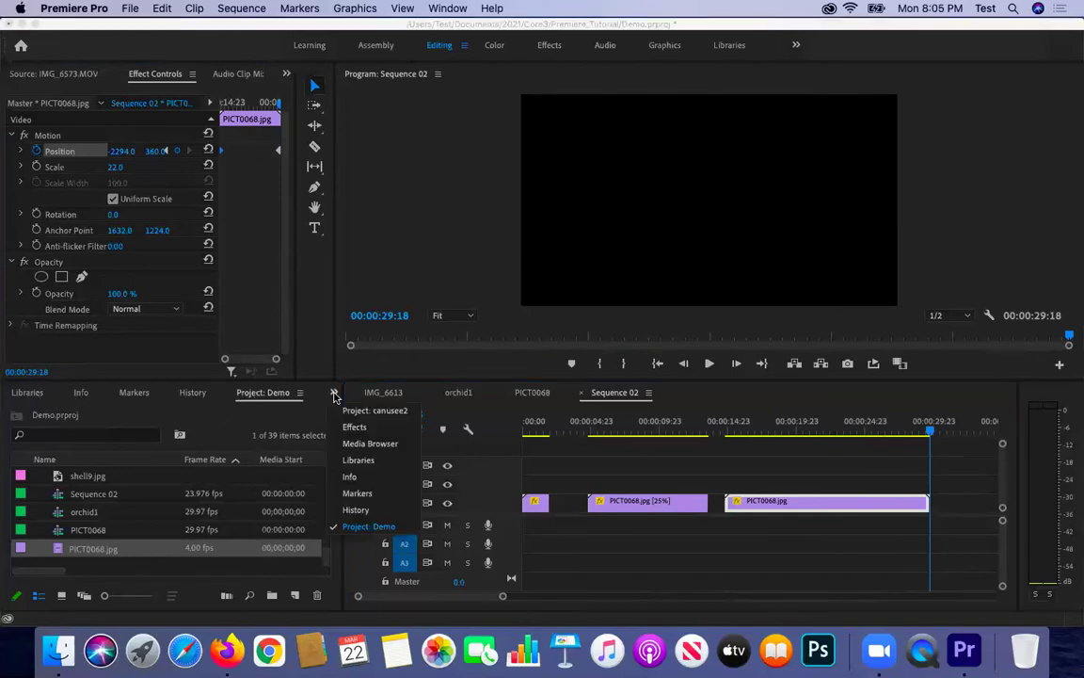
click(348, 428)
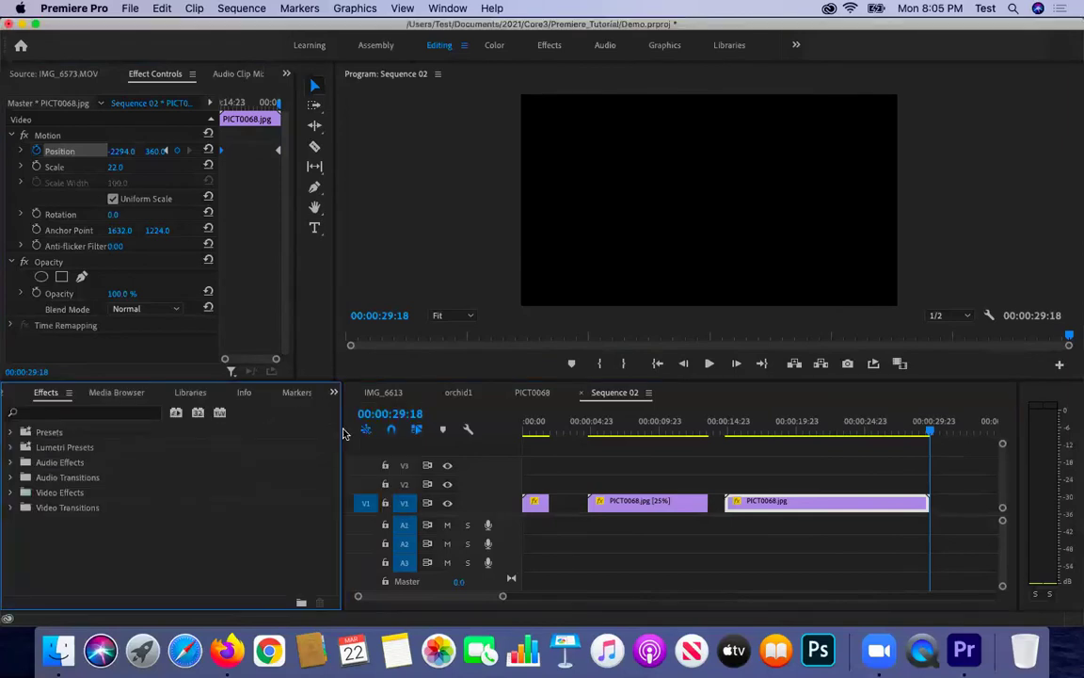
click(13, 493)
scroll(41, 506, down, 2)
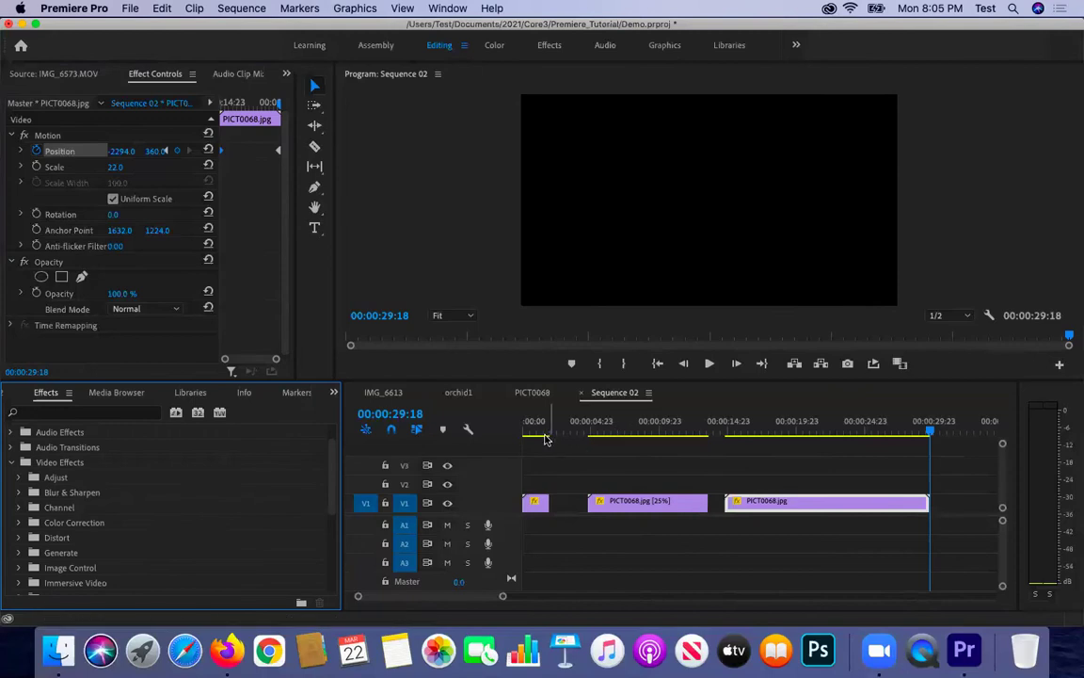
click(531, 430)
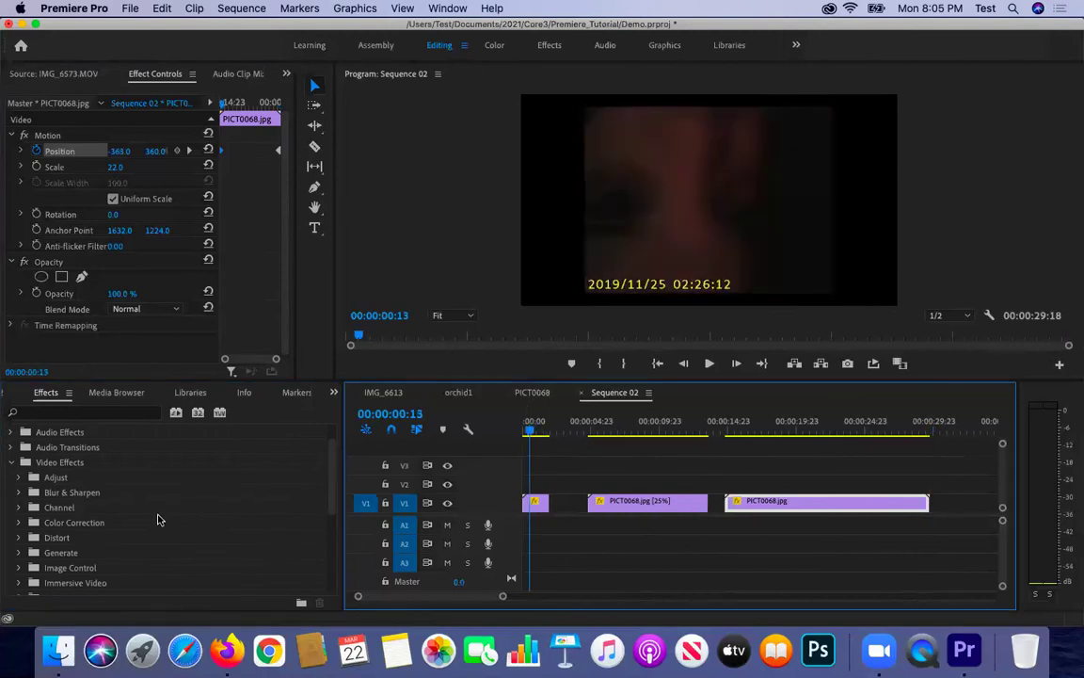
click(16, 540)
scroll(21, 543, down, 3)
scroll(28, 513, down, 5)
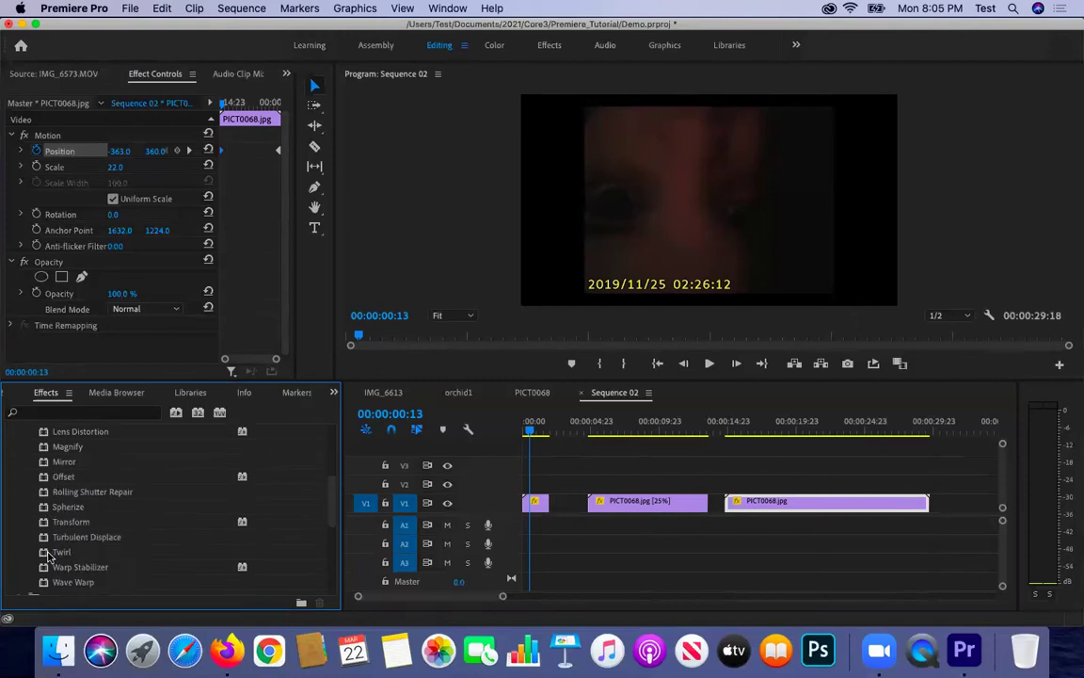
click(54, 553)
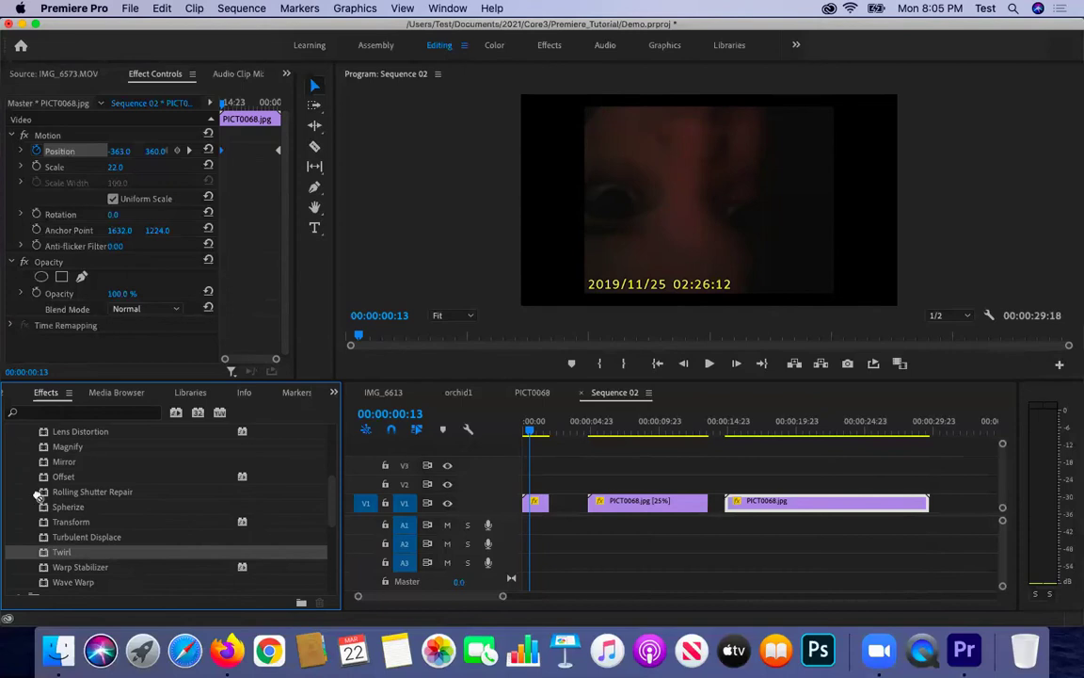
Step: Apply Twirl to the first PICT0068.jpg clip on V1
click(7, 393)
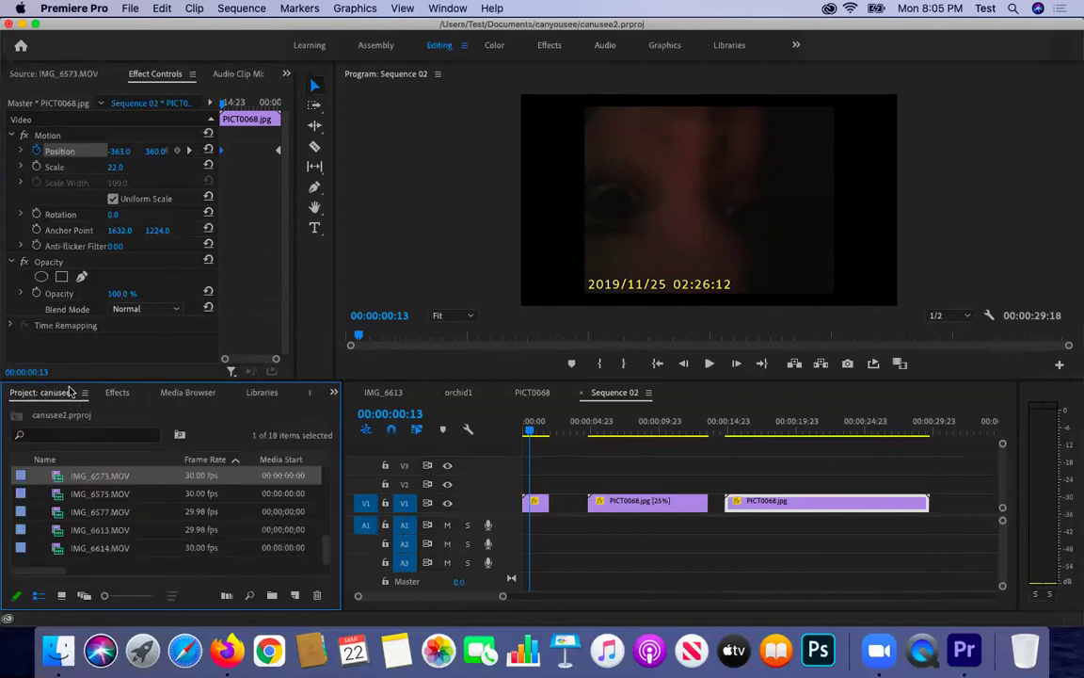
click(332, 393)
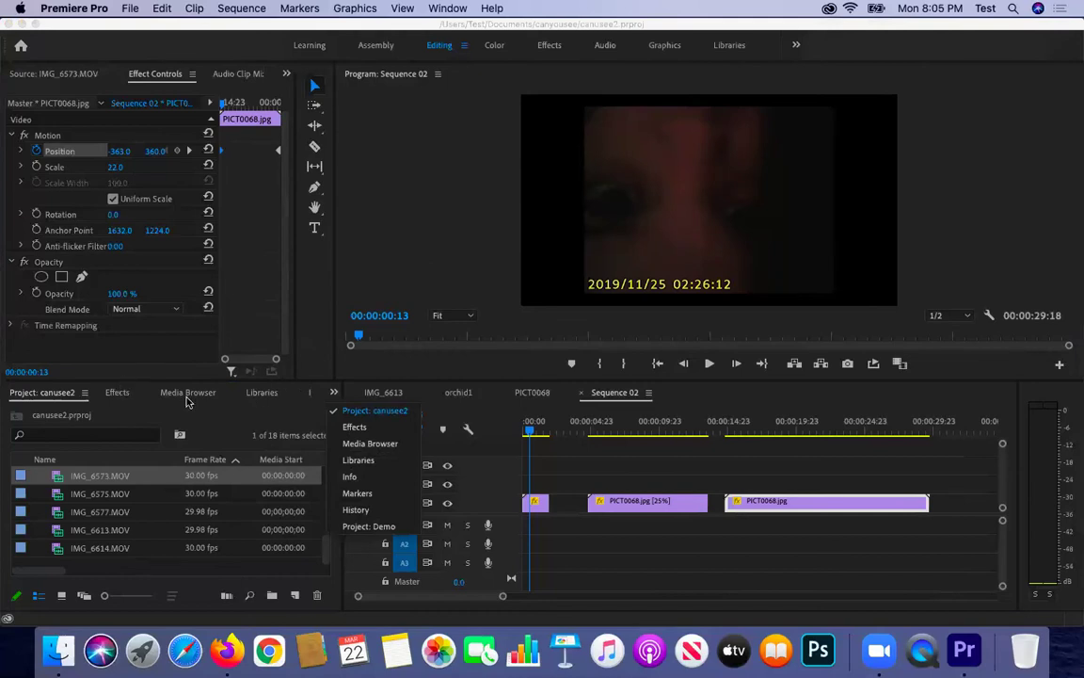
click(355, 427)
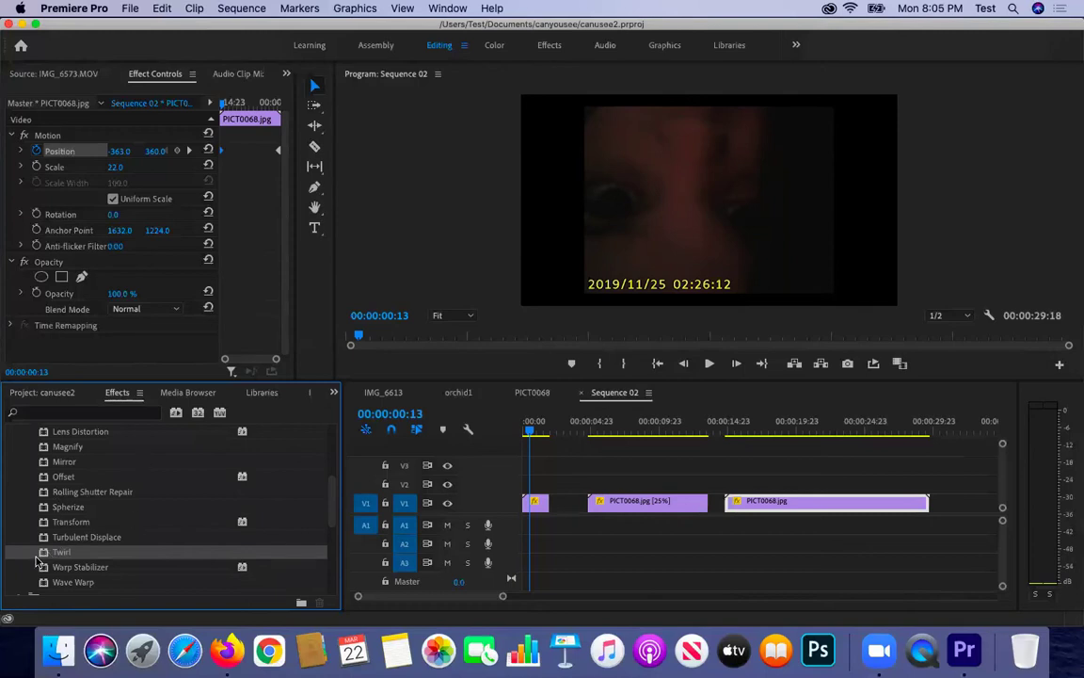
drag(44, 553, 537, 502)
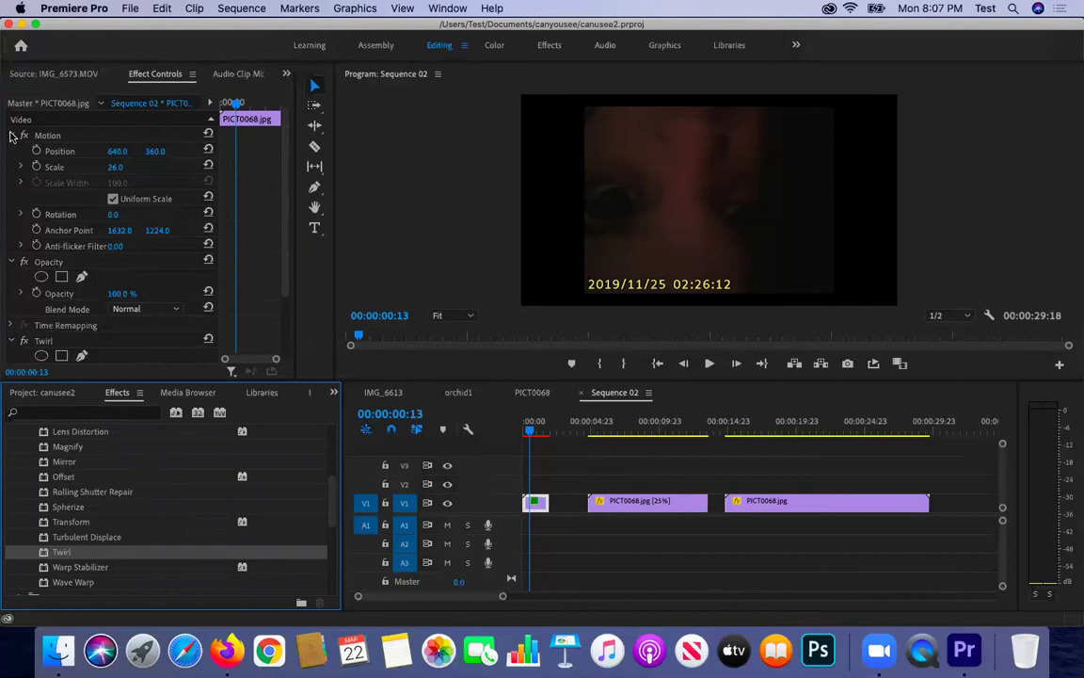
Step: Reveal the Twirl settings in Effect Controls and raise the Angle to strengthen the swirl
click(11, 135)
click(12, 135)
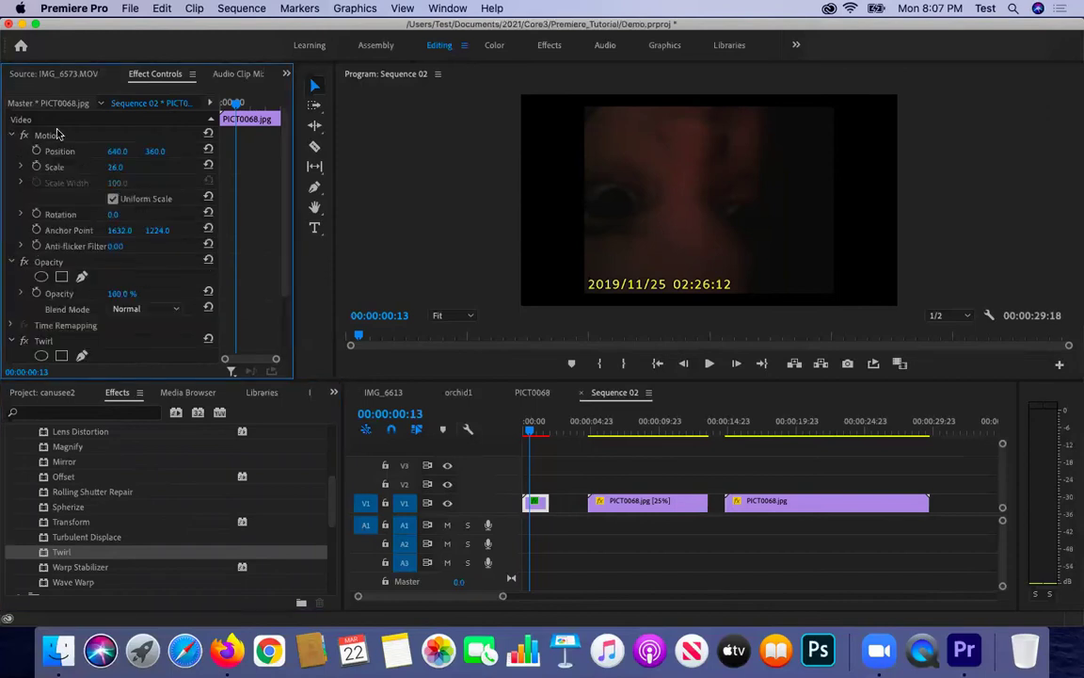
click(12, 340)
scroll(28, 320, down, 2)
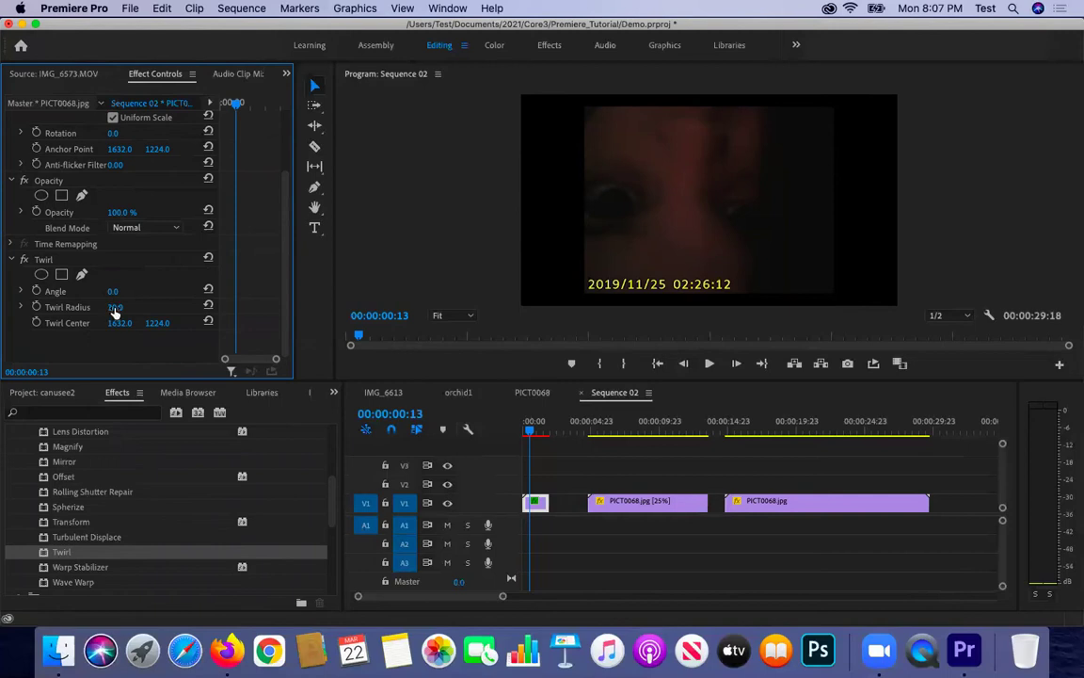
drag(114, 291, 698, 282)
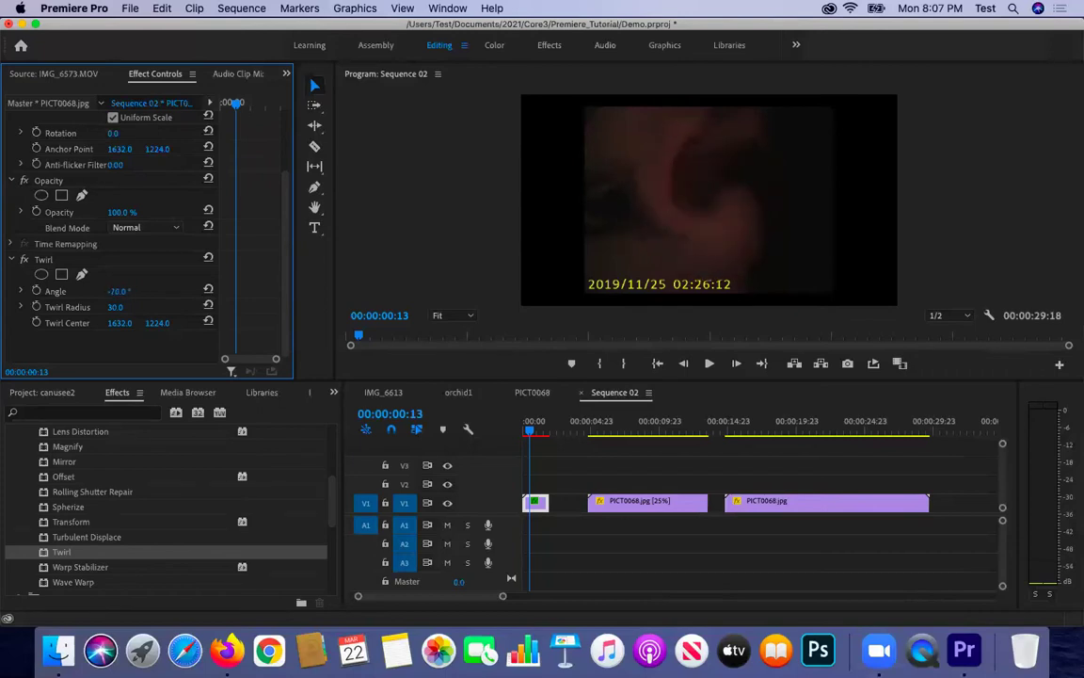
Step: Reset the Twirl Angle to 0°
click(121, 291)
text(0)
key(Return)
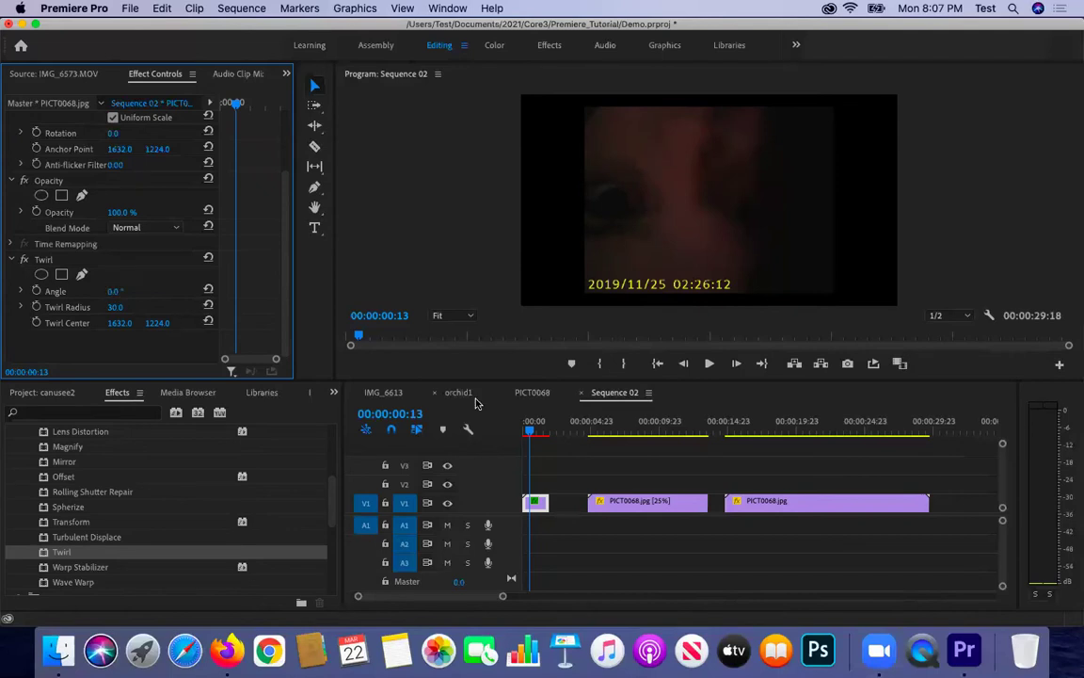
Step: Keyframe the Twirl Angle at 0° at the start and 360° at 00:00:02:00
key(Down)
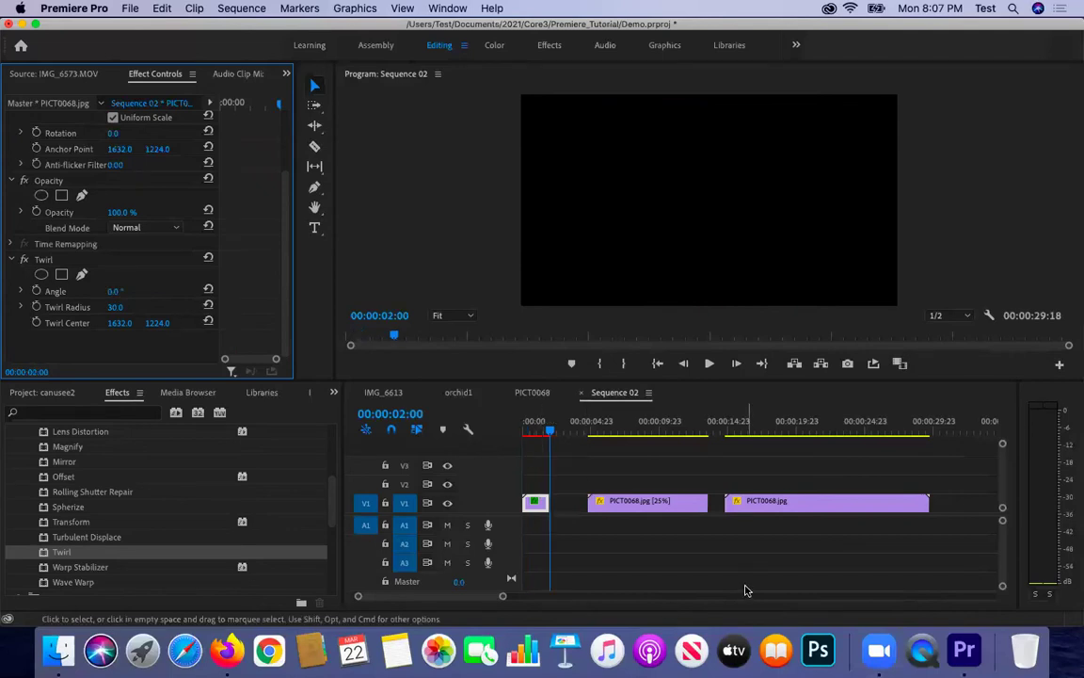
key(Up)
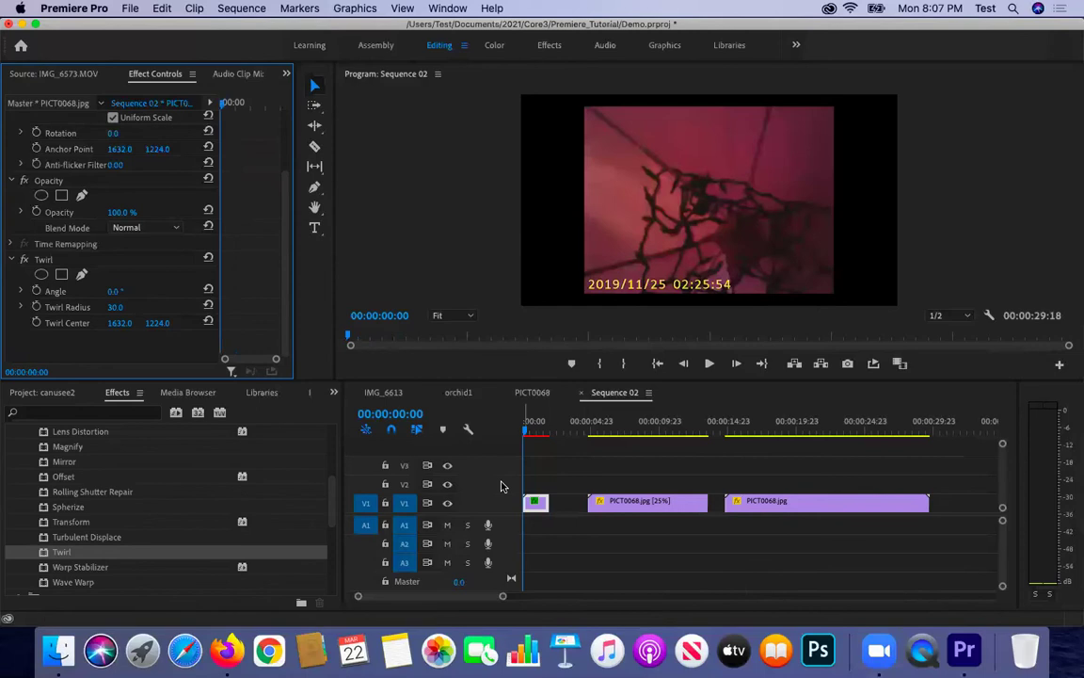
click(52, 291)
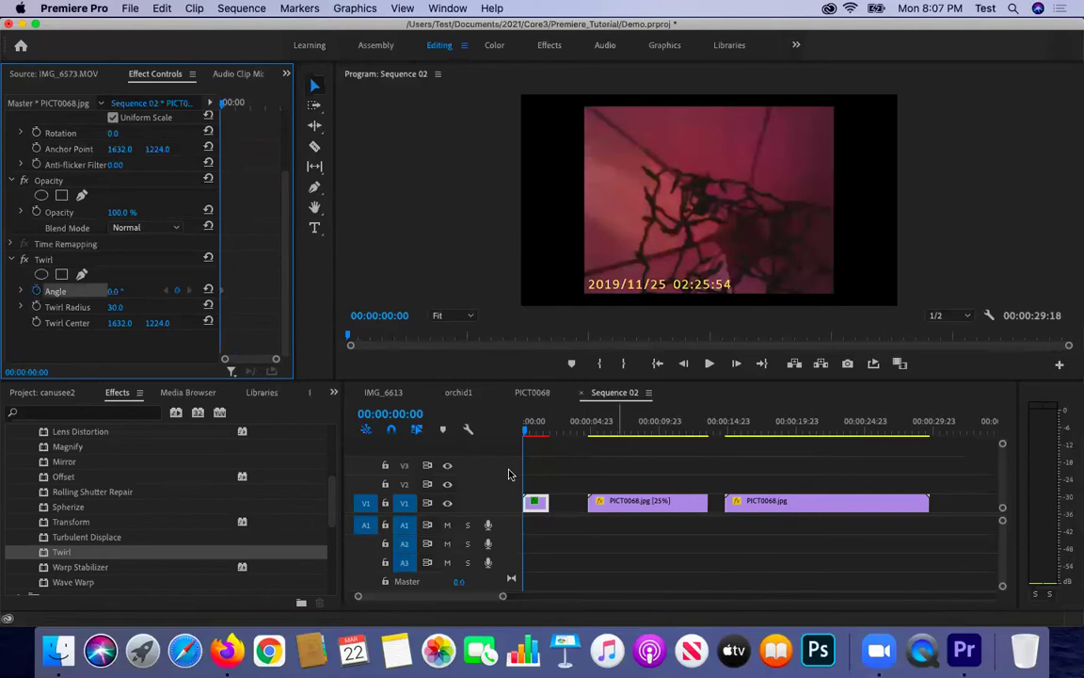
key(Down)
click(114, 292)
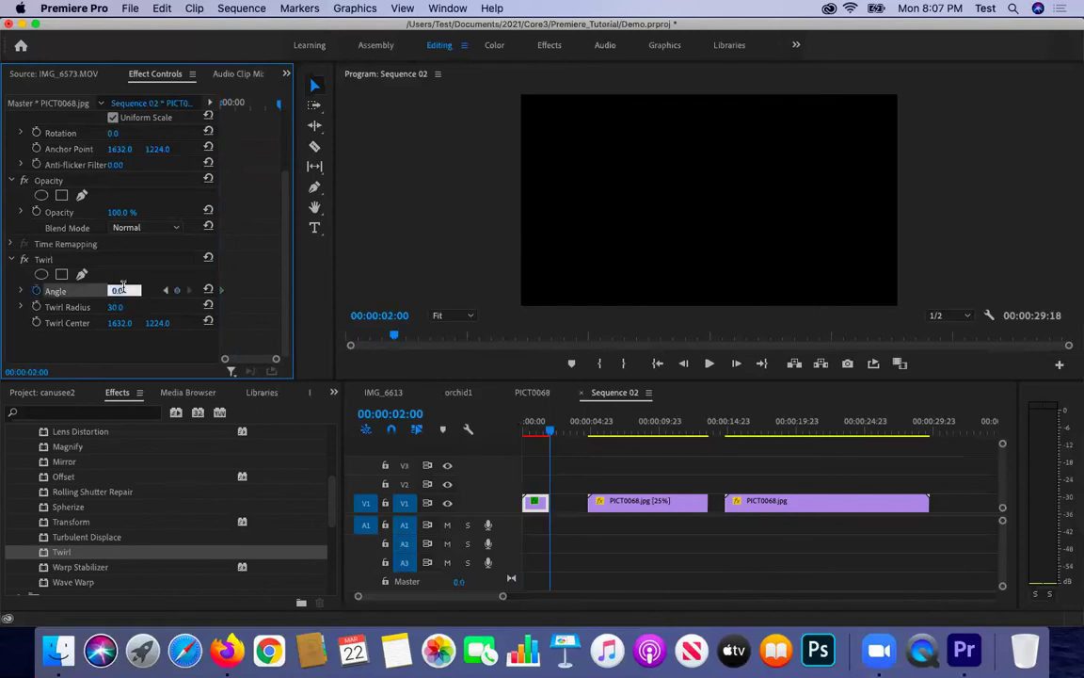
key(Return)
Step: Play the sequence from the start to preview the twirl, then scrub back to a twirled frame
click(471, 425)
key(Home)
click(710, 366)
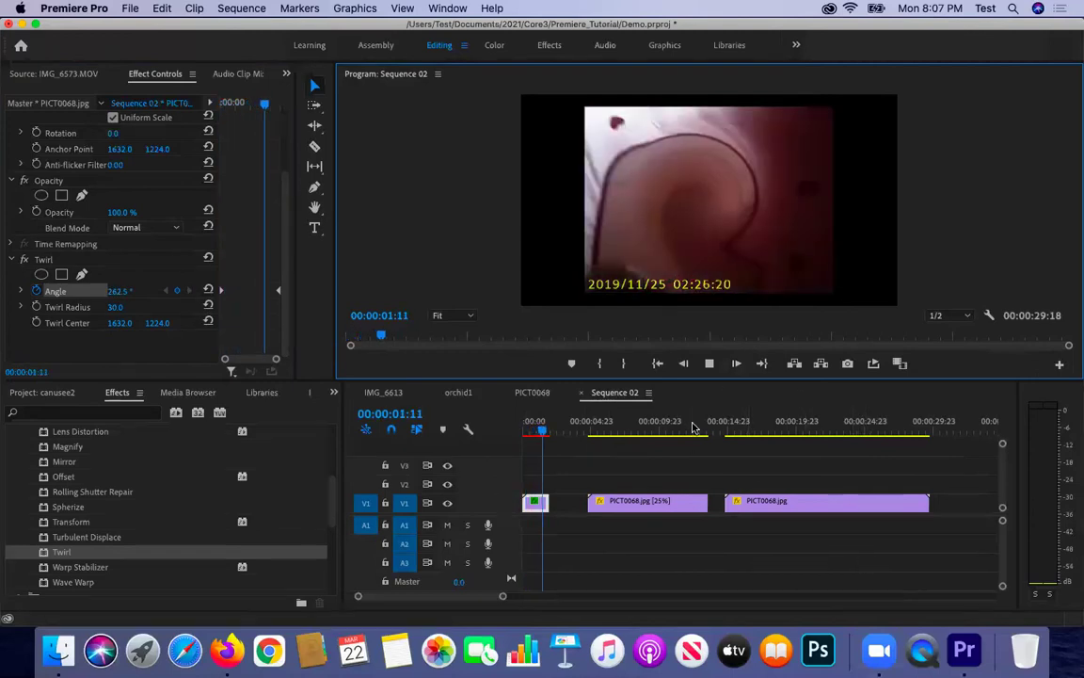
click(709, 364)
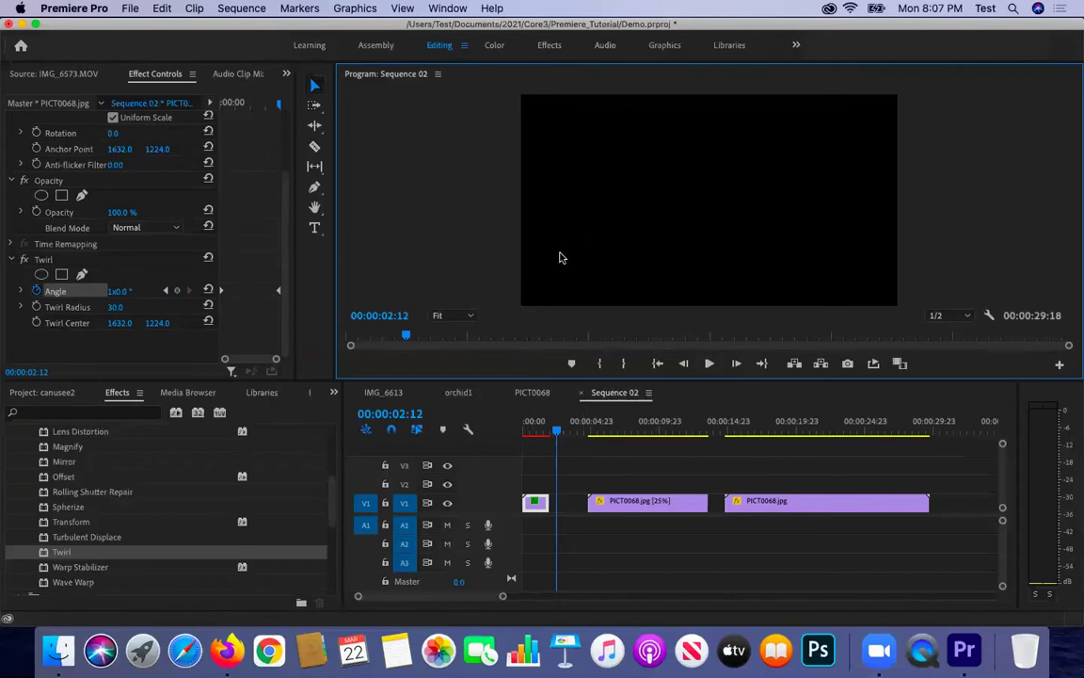
click(539, 503)
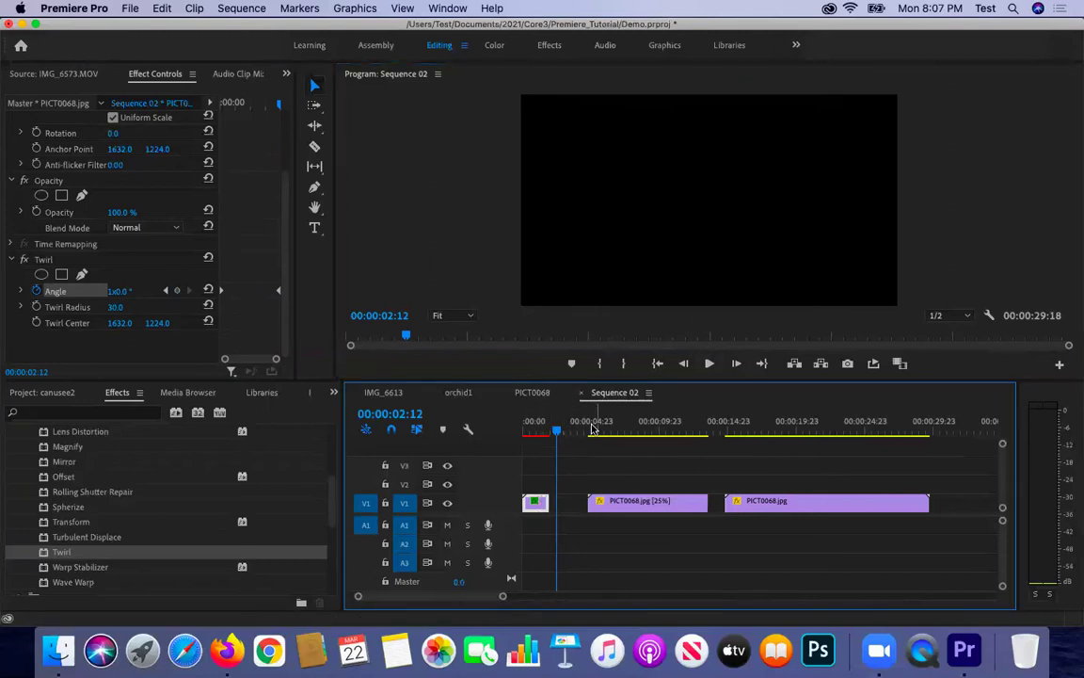
drag(556, 431, 509, 445)
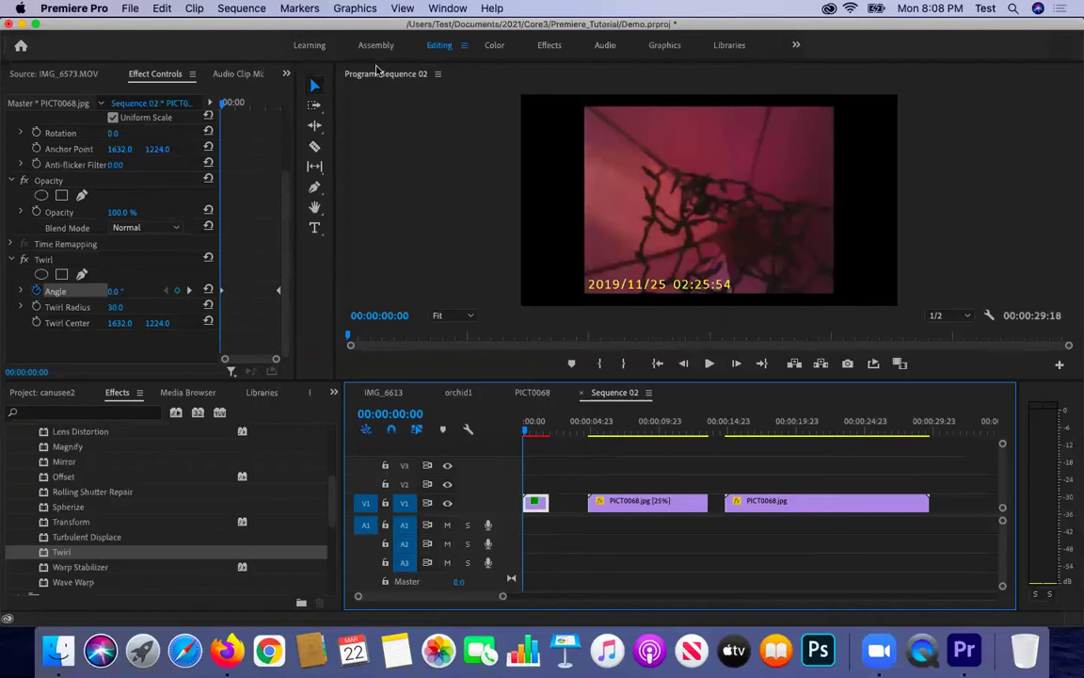
Step: Render the selected clip's effects with Sequence > Render Selection
click(222, 11)
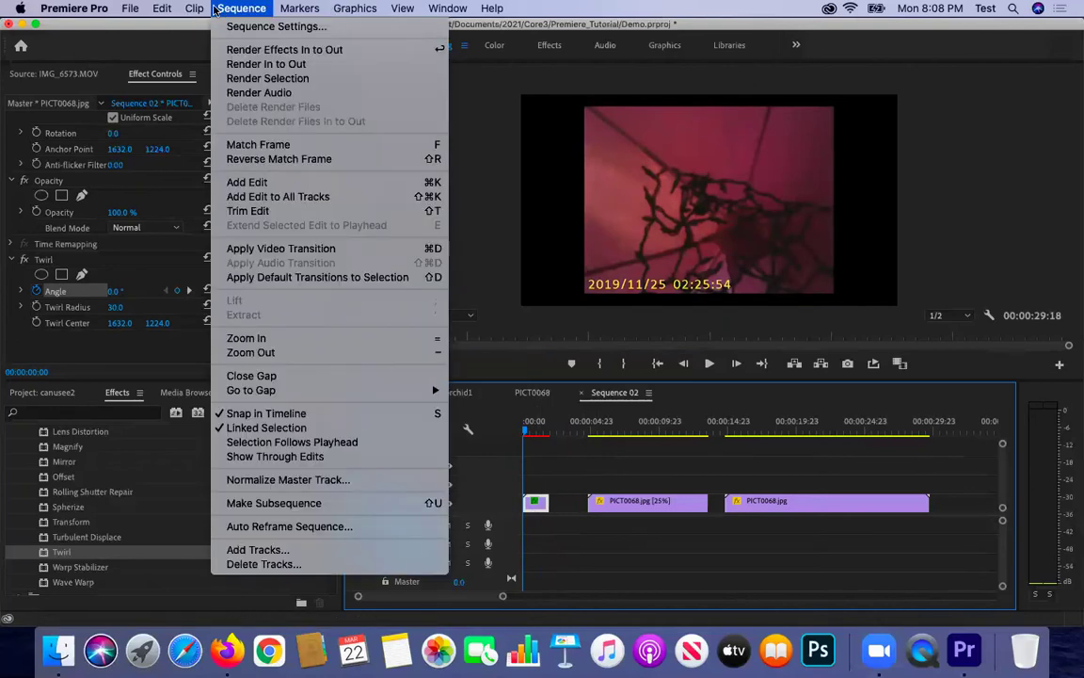
mouse_move(198, 9)
click(238, 82)
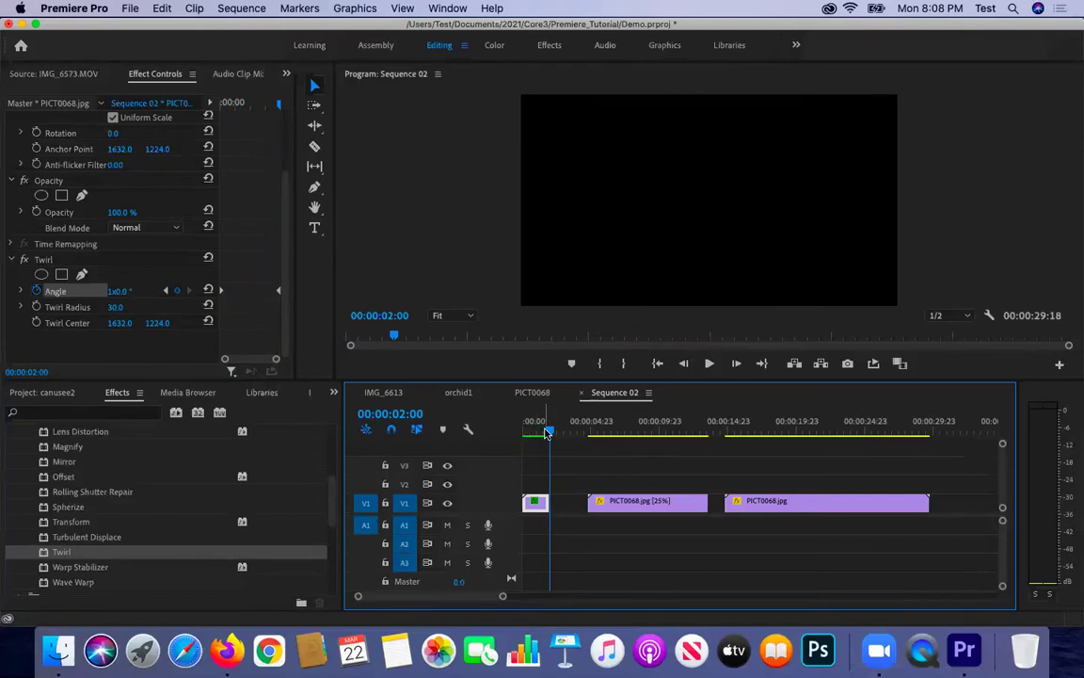
Step: Play the rendered sequence from the start and scrub back into the twirled clip
key(Home)
key(space)
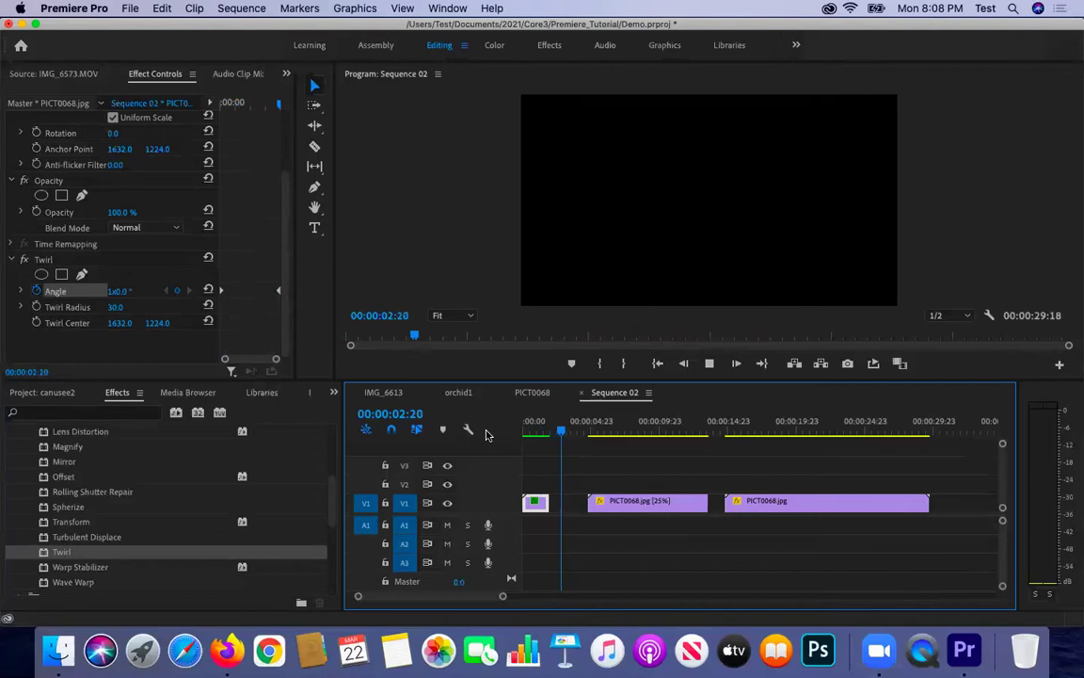
click(568, 431)
drag(567, 431, 513, 435)
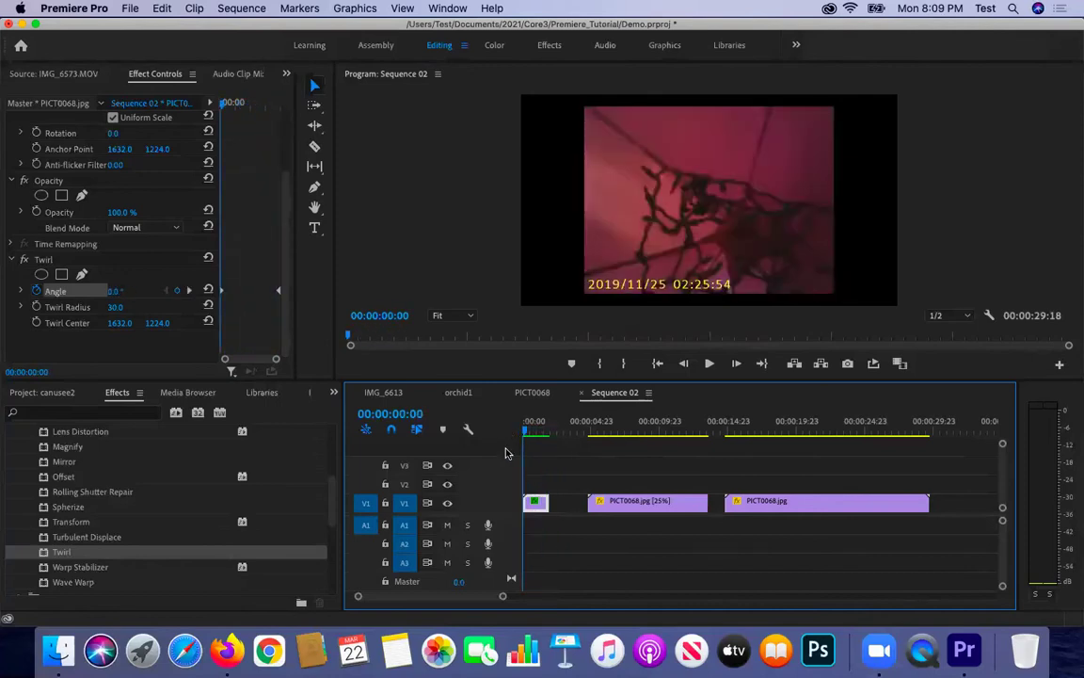
Step: Check the effects listed on the first clip's fx badge, then dismiss the menu
right_click(534, 502)
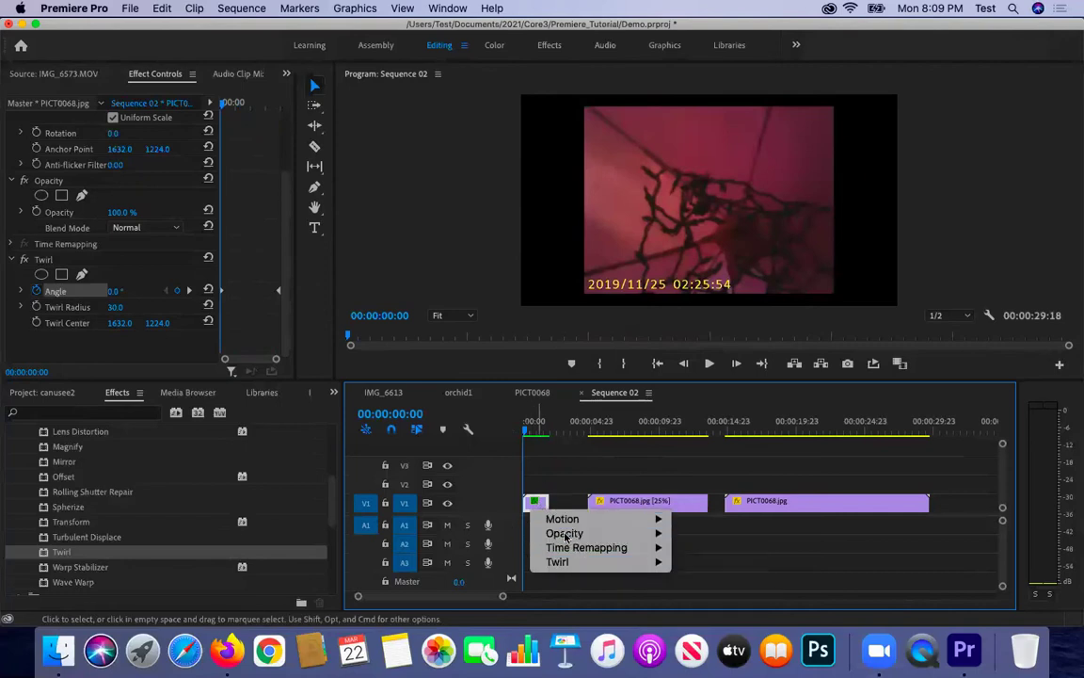
mouse_move(663, 548)
click(560, 490)
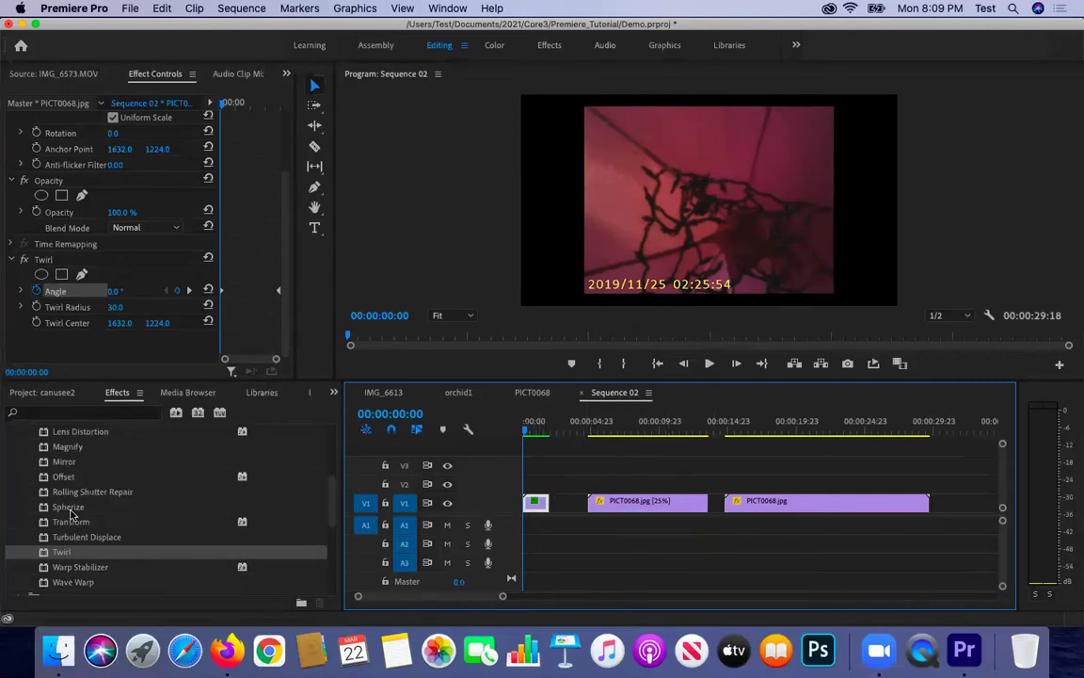
Step: Collapse the Video Effects folder in the Effects panel
scroll(71, 513, down, 5)
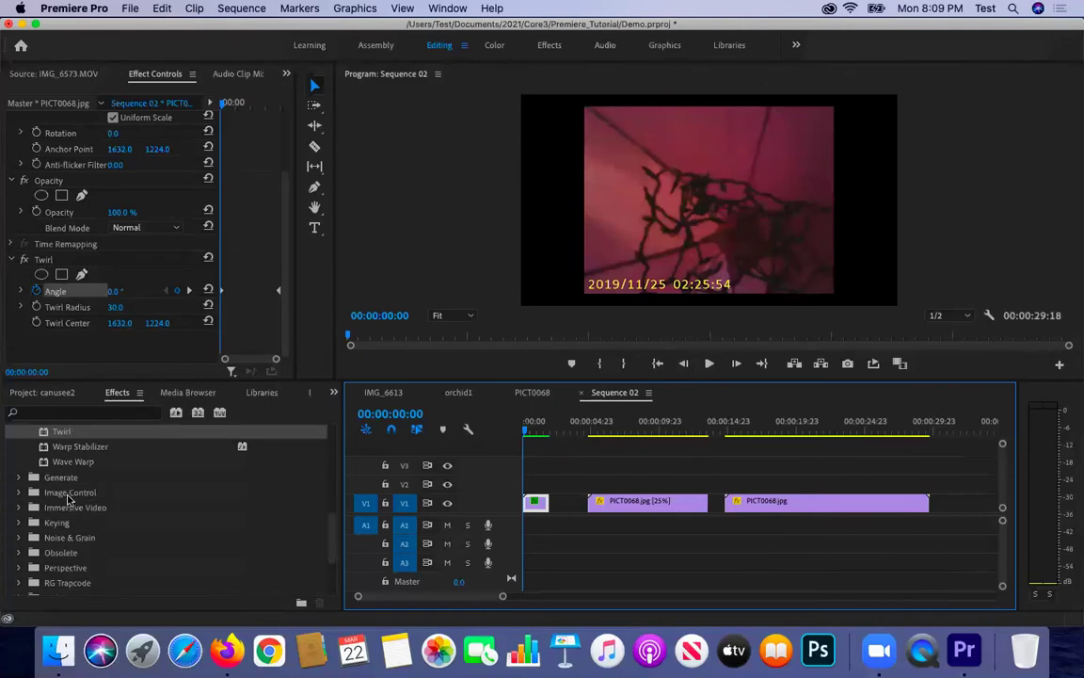
scroll(110, 480, up, 5)
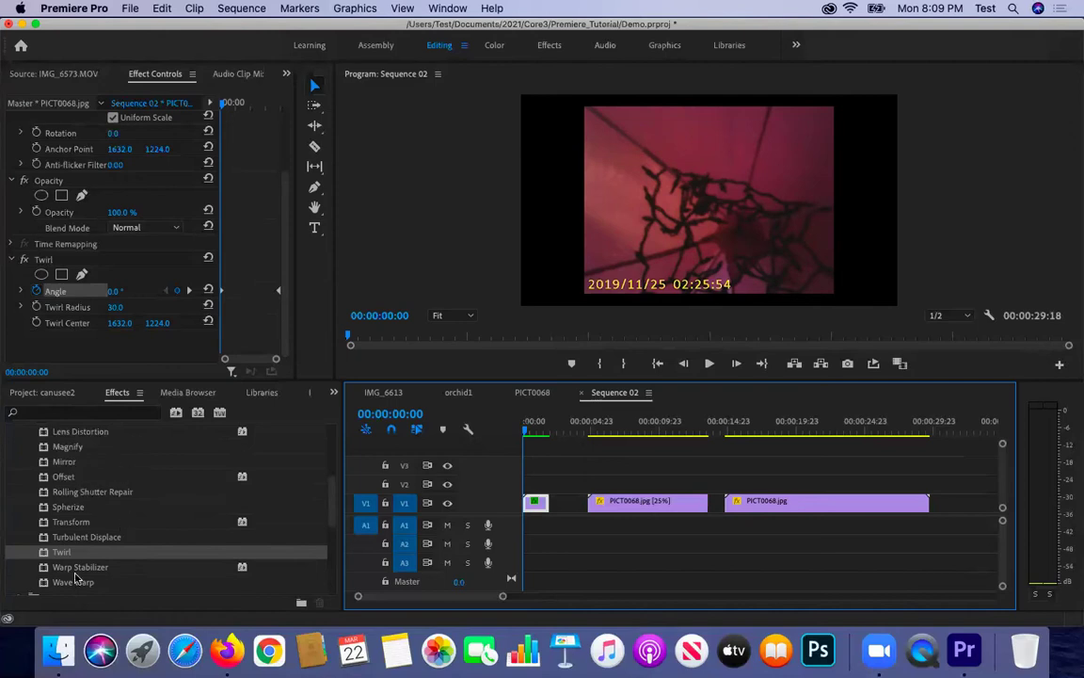
scroll(75, 593, down, 5)
scroll(101, 562, up, 15)
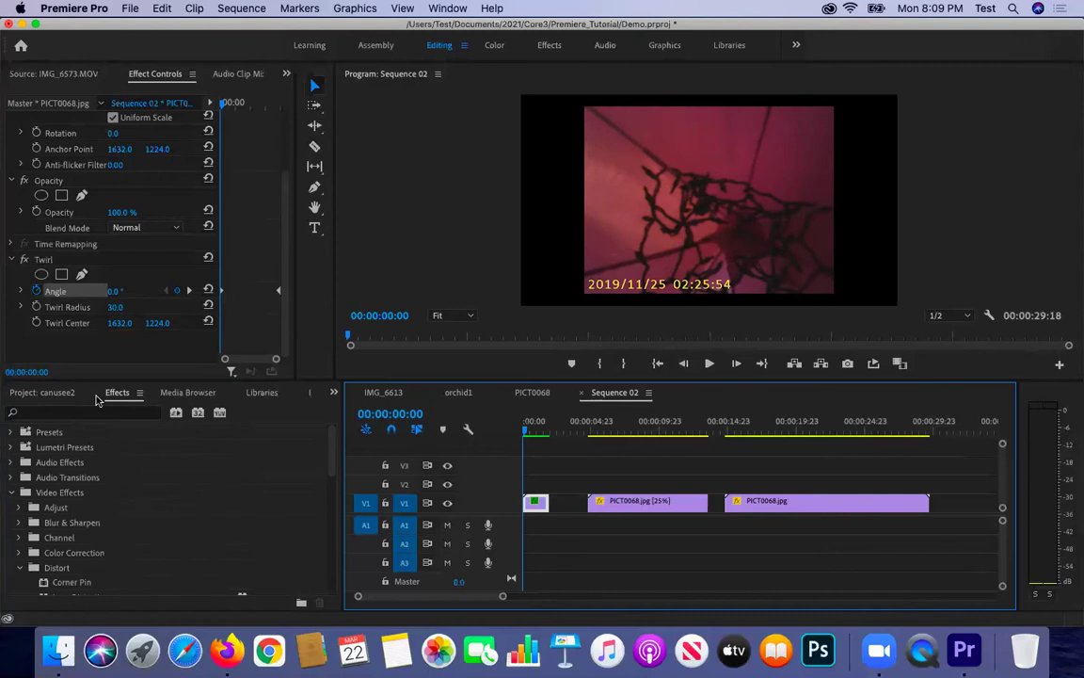
click(12, 494)
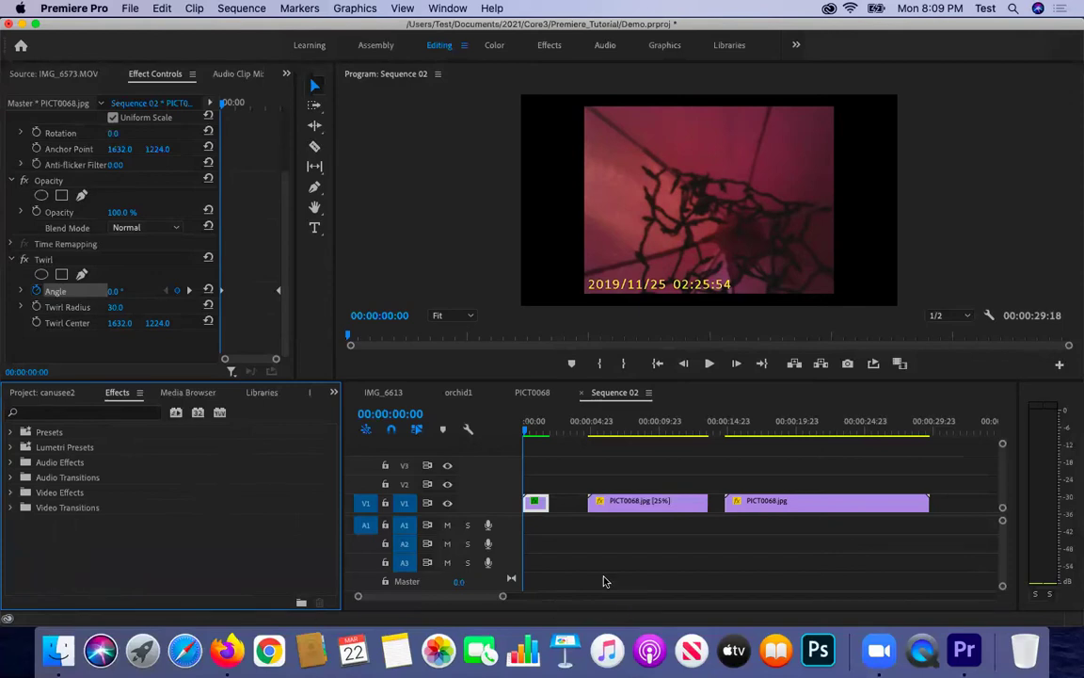
Step: Scrub the current sequence to 00:00:05:20 and toggle between the Project and Effects panels
click(626, 430)
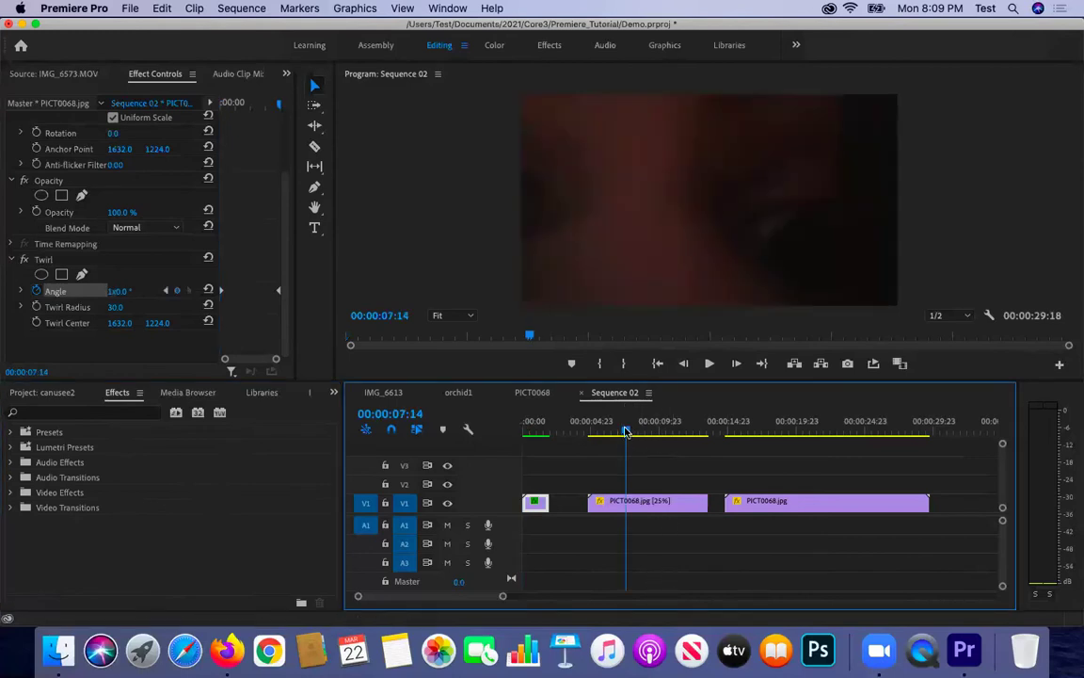
drag(628, 433, 602, 432)
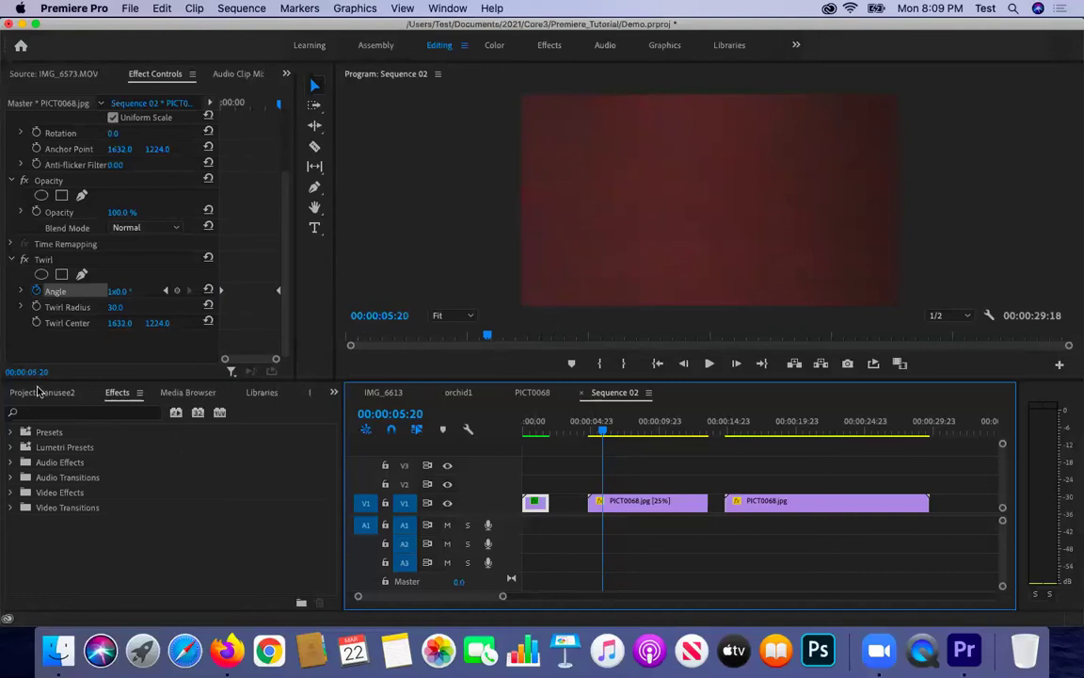
click(35, 392)
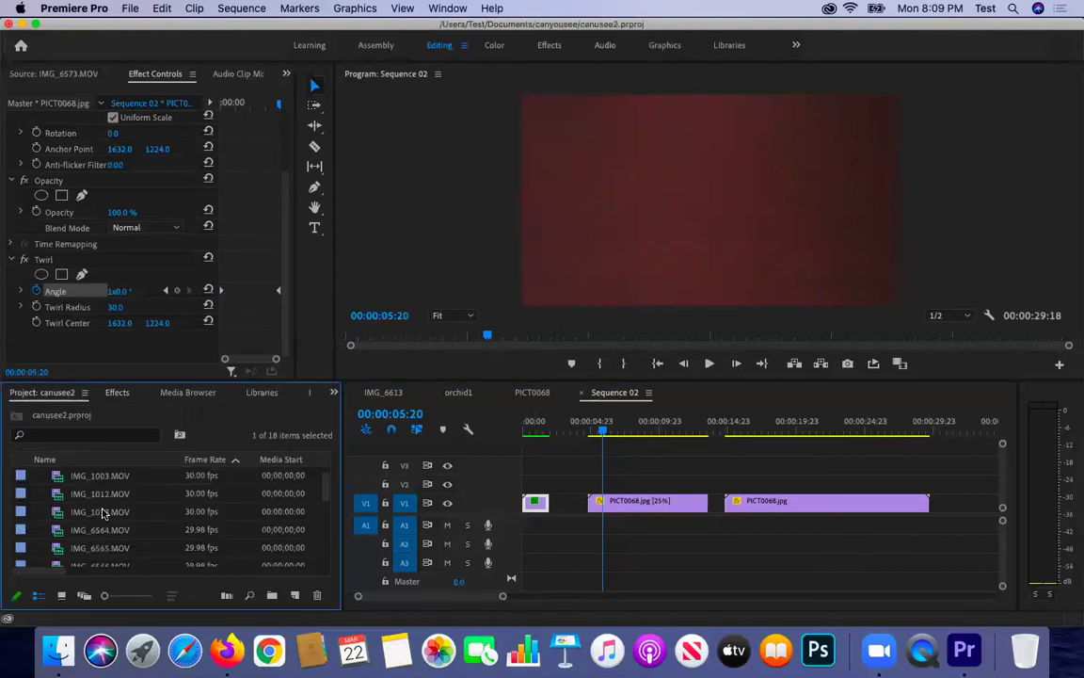
scroll(112, 514, down, 5)
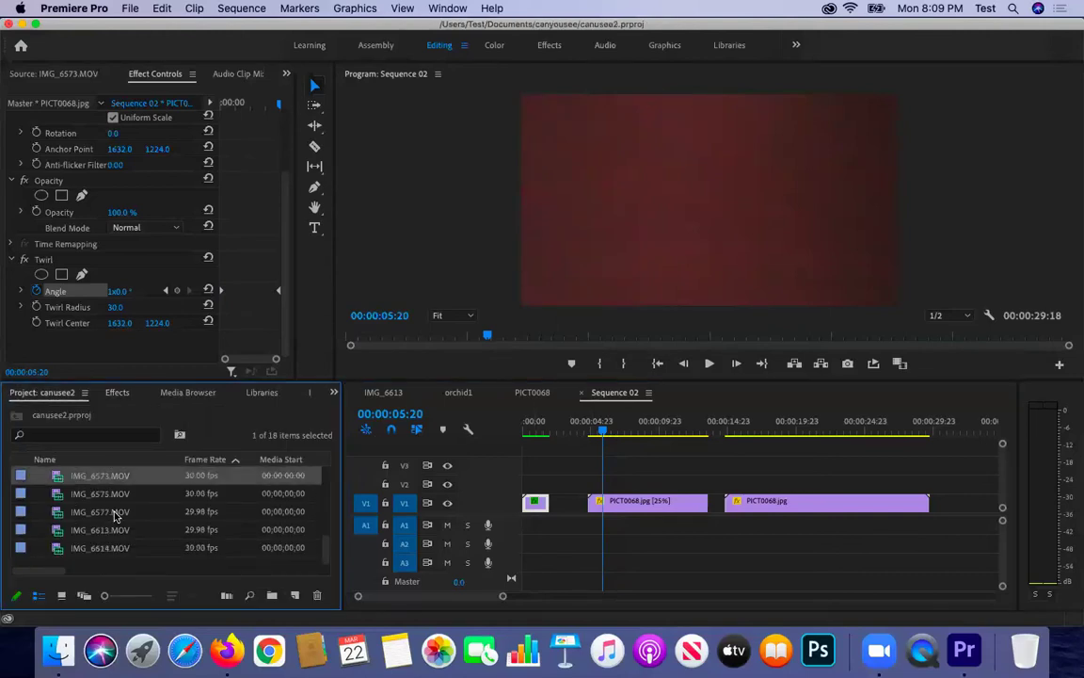
scroll(114, 515, up, 3)
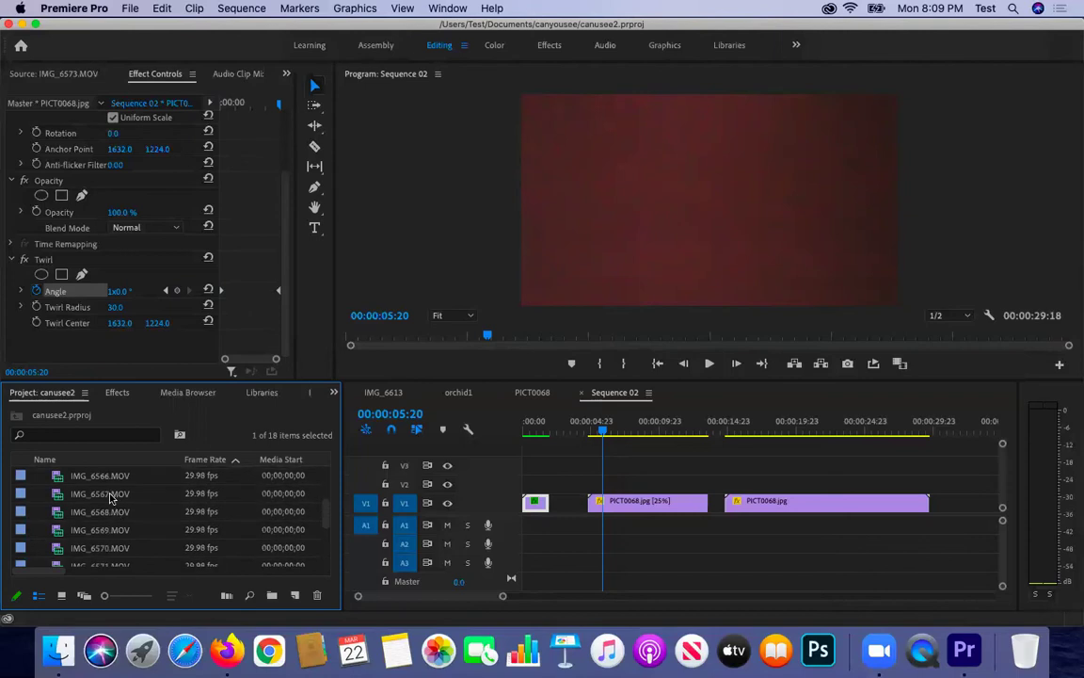
click(117, 393)
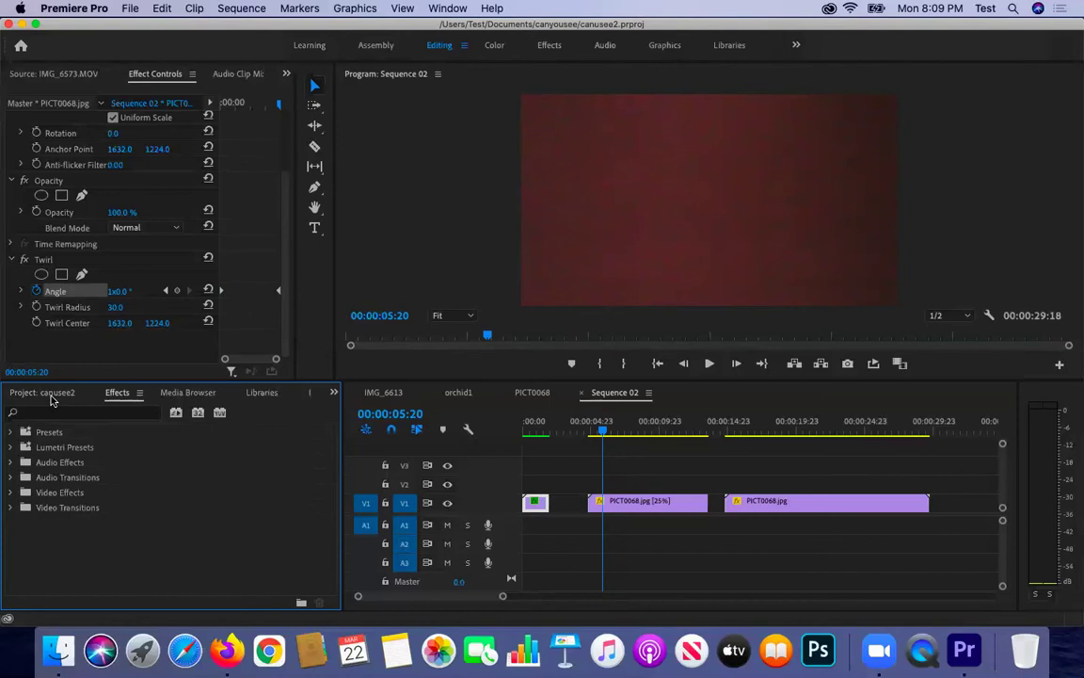
click(51, 394)
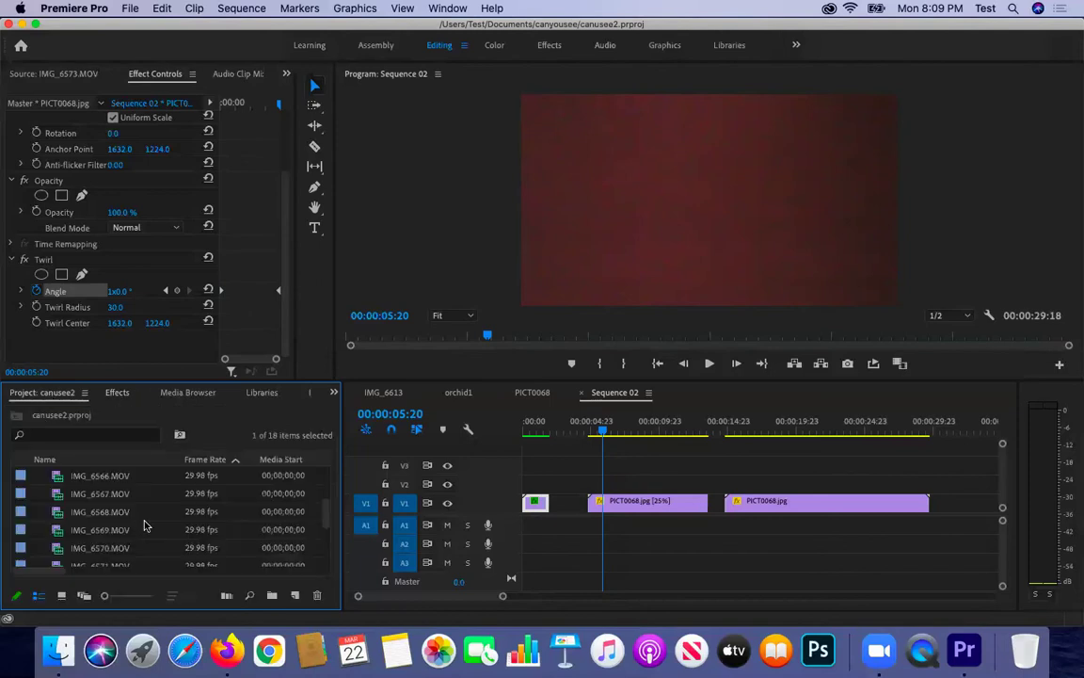
click(117, 393)
Step: Scrub the IMG_6613 sequence with all clips in view, then bring up the PICT0068 sequence
click(388, 394)
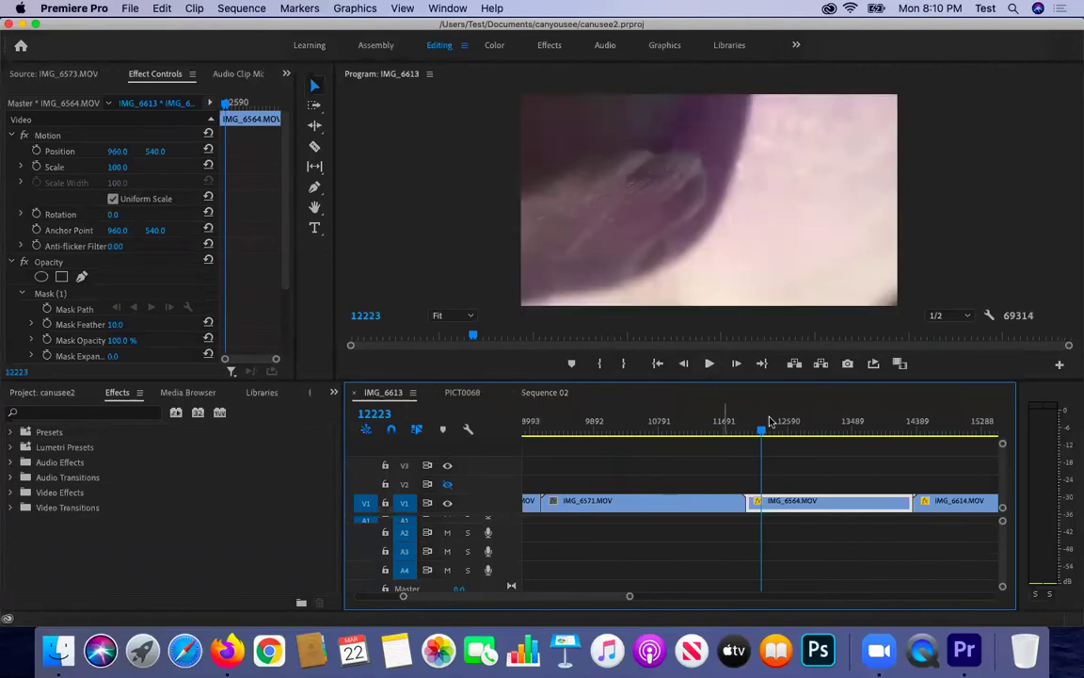
drag(761, 434, 626, 434)
drag(630, 595, 731, 593)
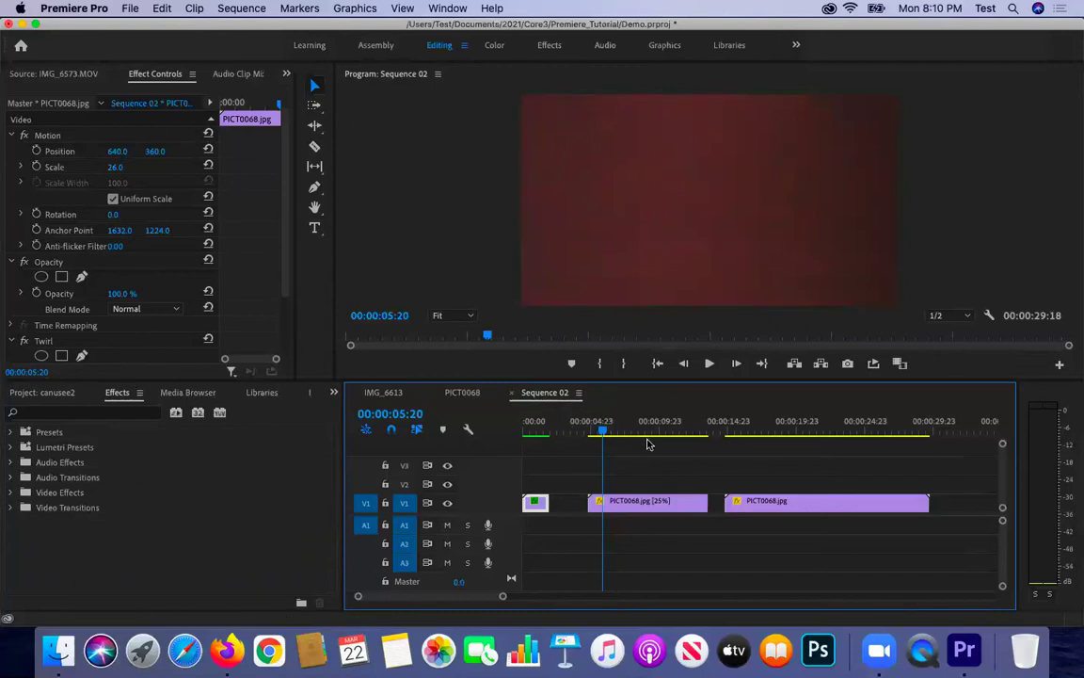
click(385, 393)
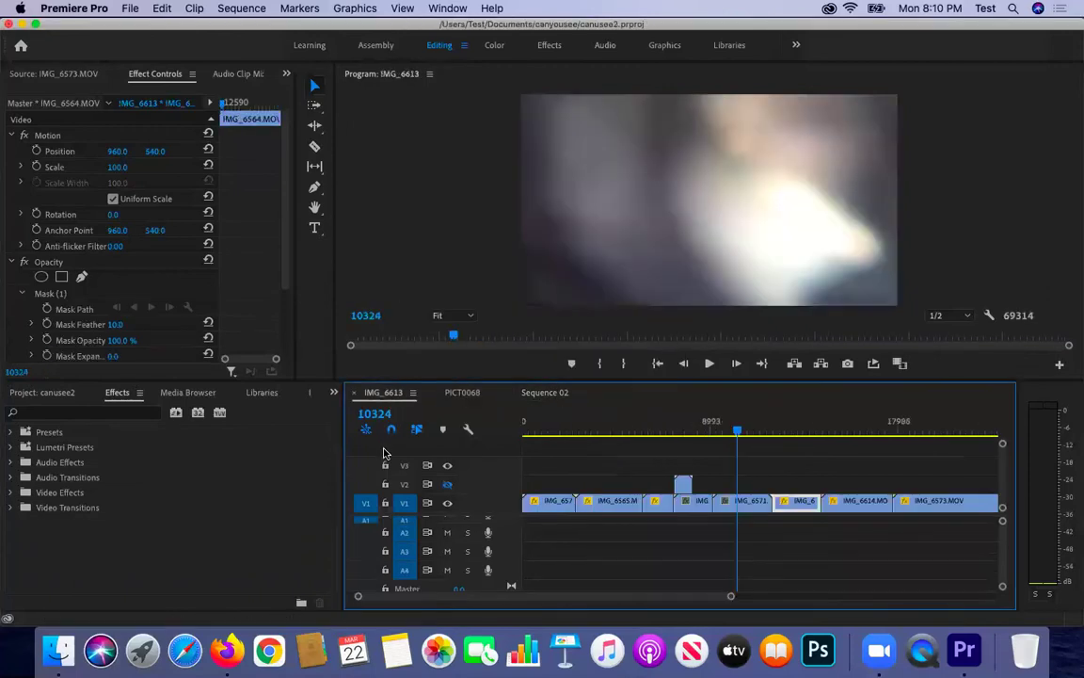
click(463, 392)
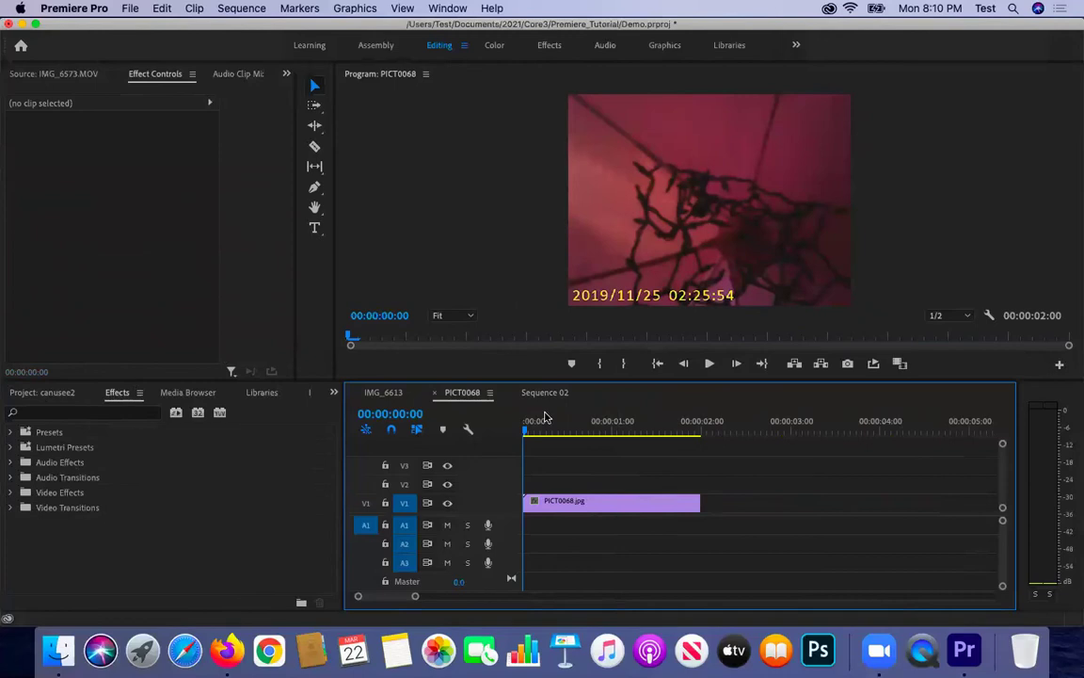
Step: Paste a copy of PICT0068.jpg onto V2, starting about half a second in and overlapping the V1 clip
click(559, 504)
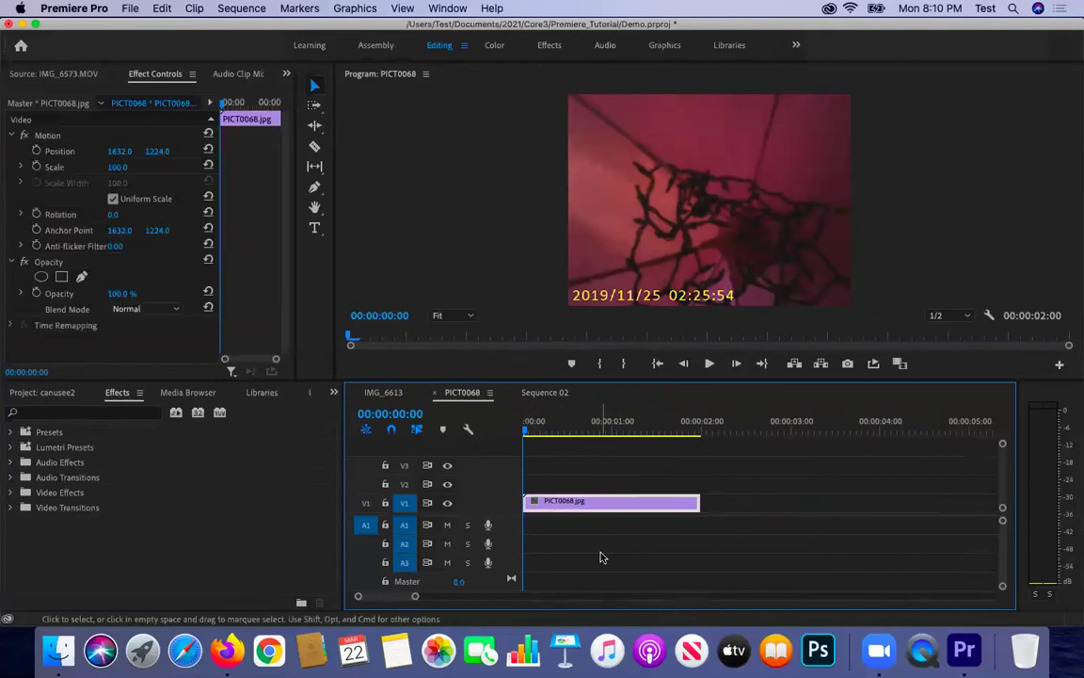
key(End)
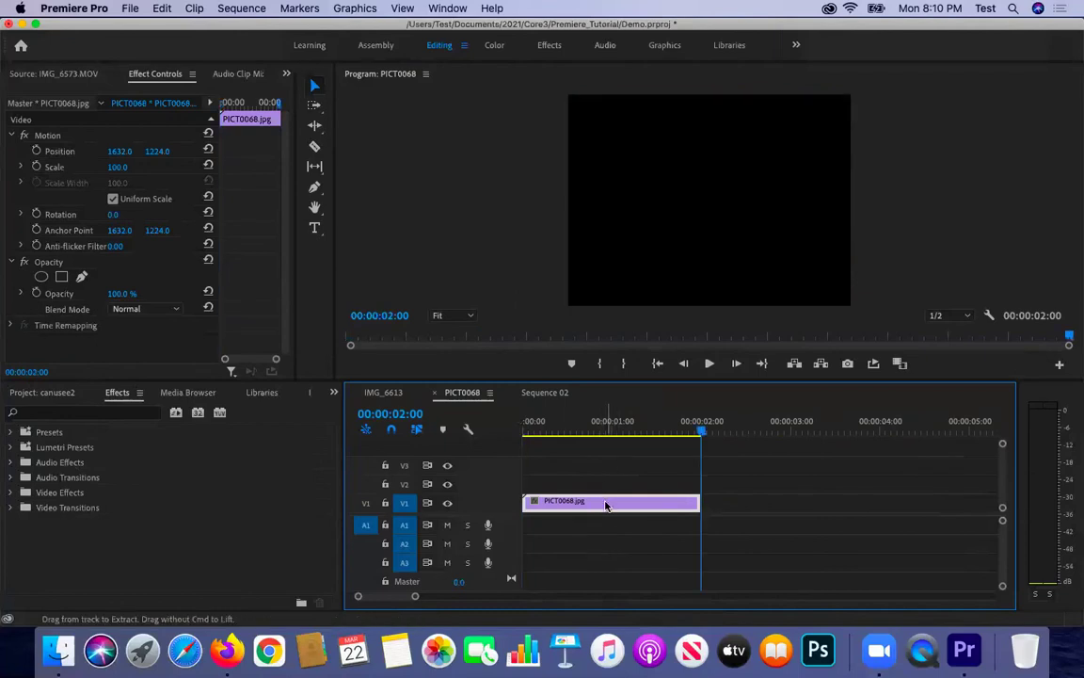
key(super+v)
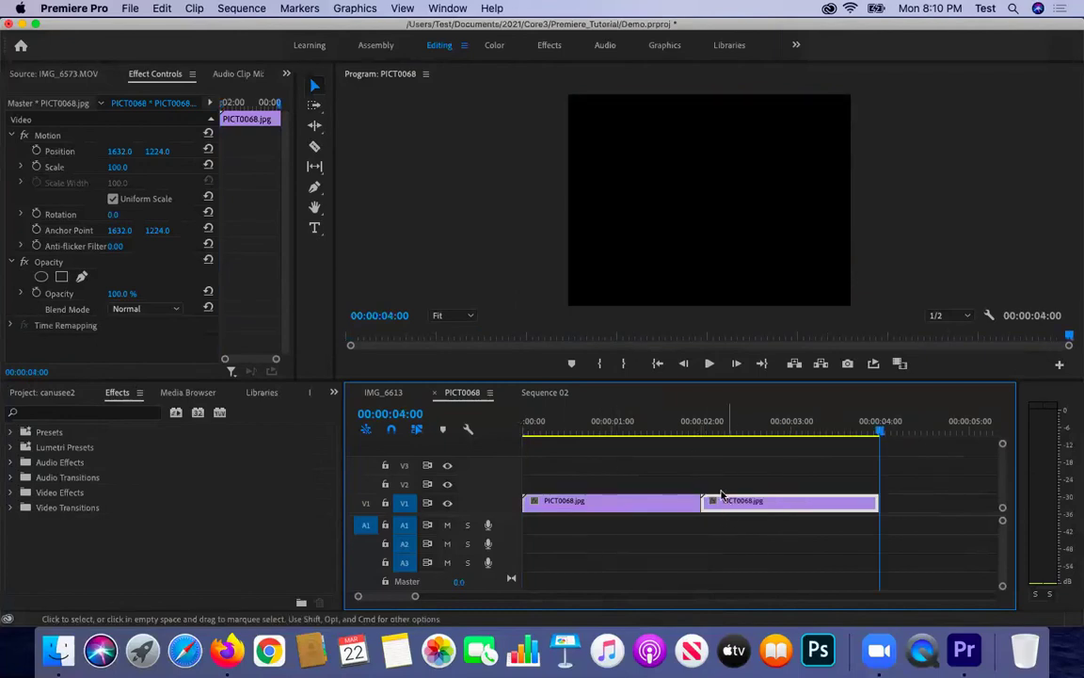
drag(727, 504, 616, 489)
click(602, 431)
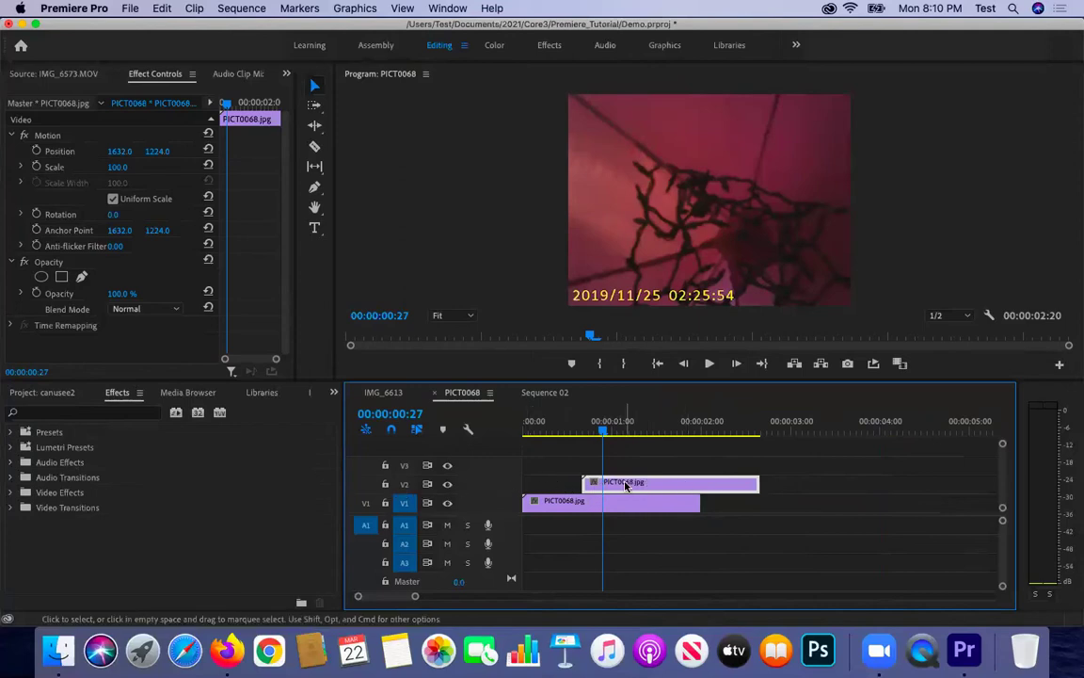
drag(626, 484, 609, 508)
click(615, 505)
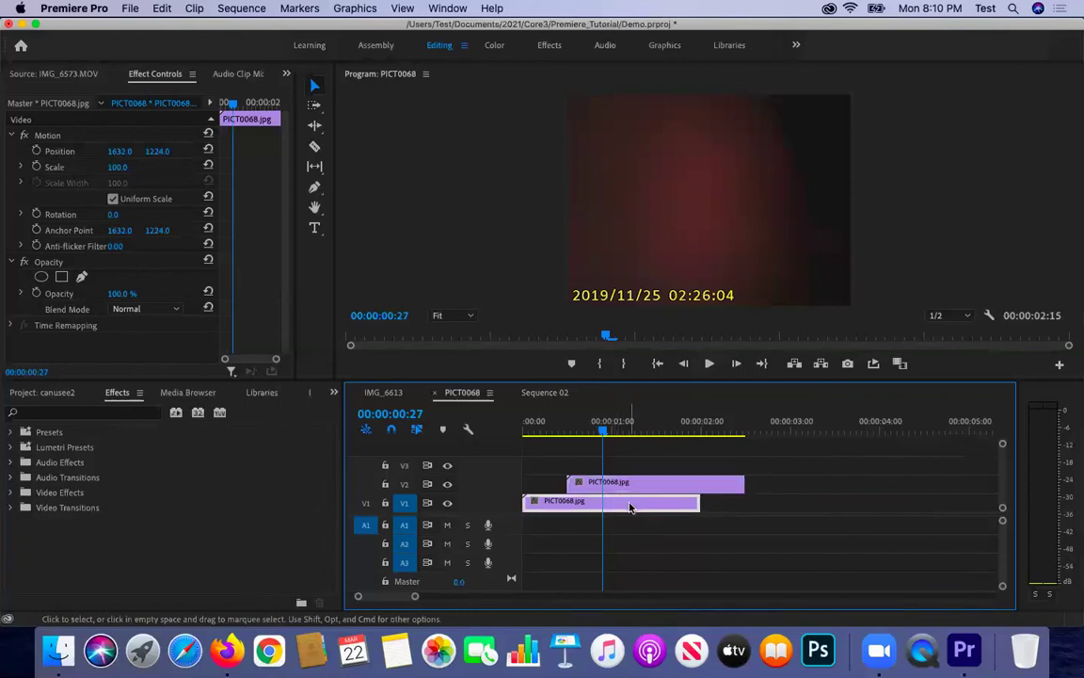
click(630, 485)
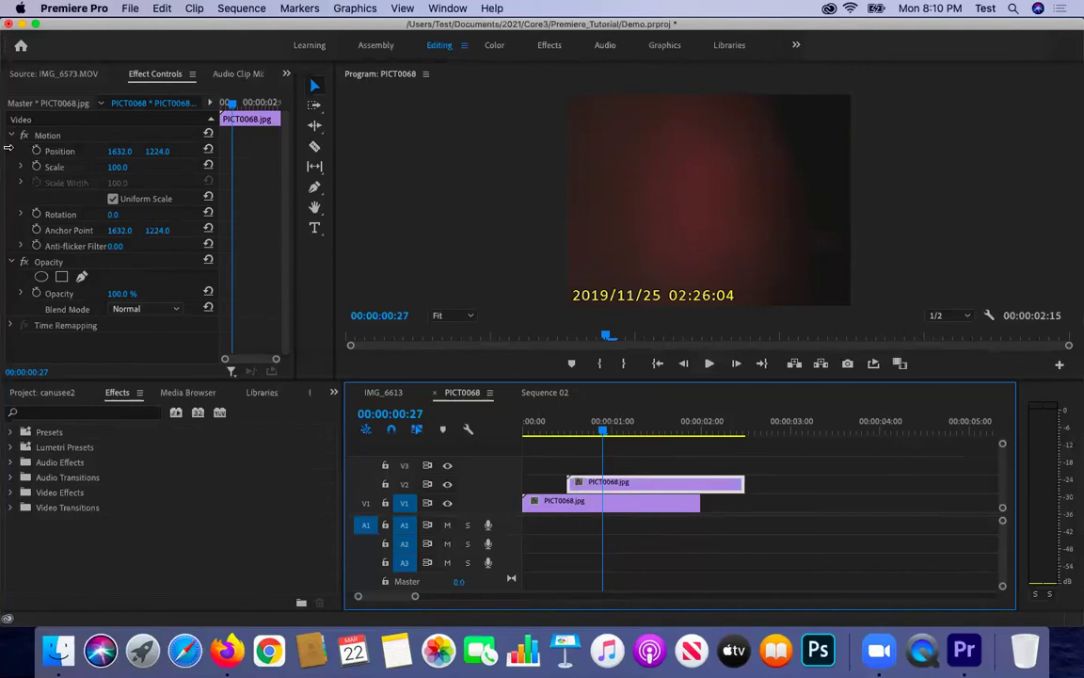
Step: Draw a closed four-point free-form opacity mask over the left part of the V2 image
click(82, 279)
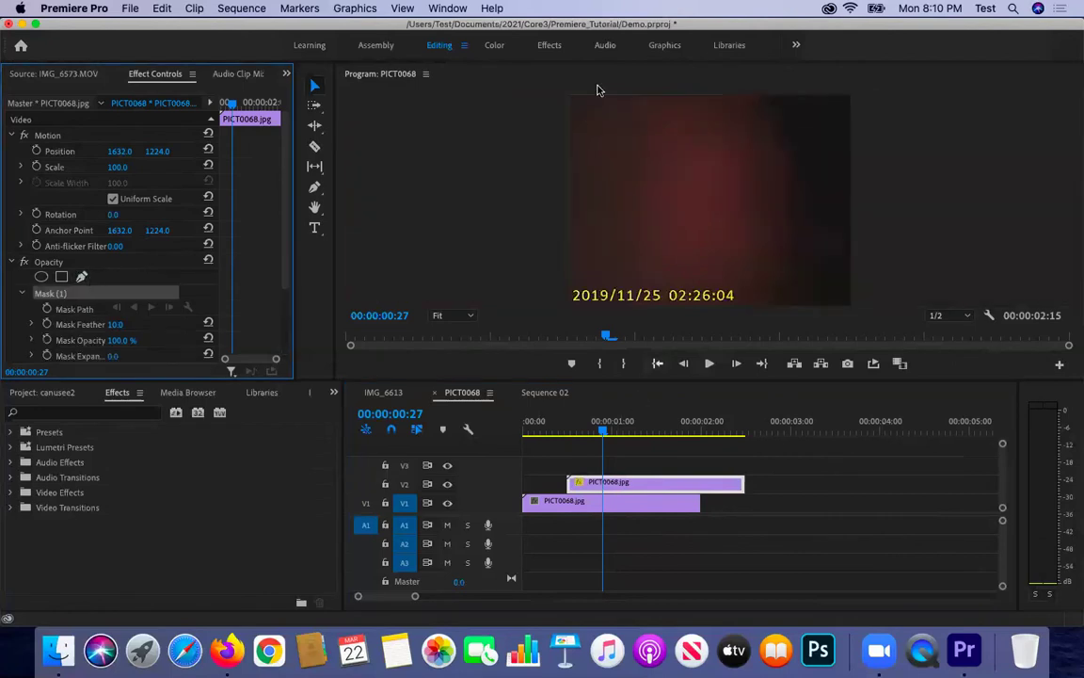
click(508, 94)
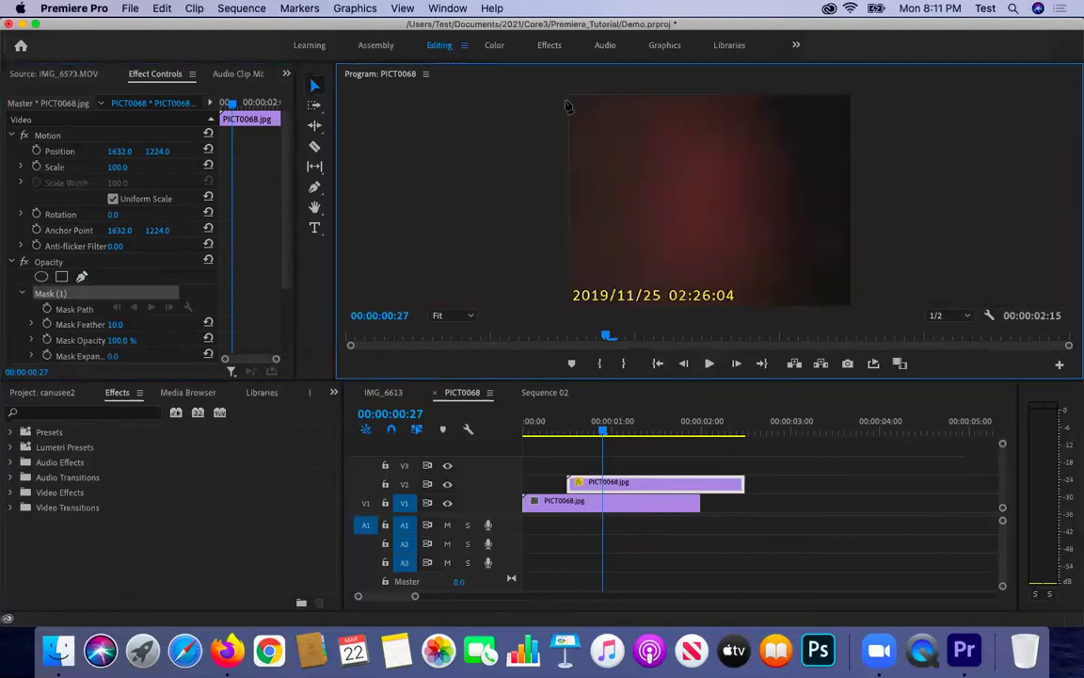
click(724, 96)
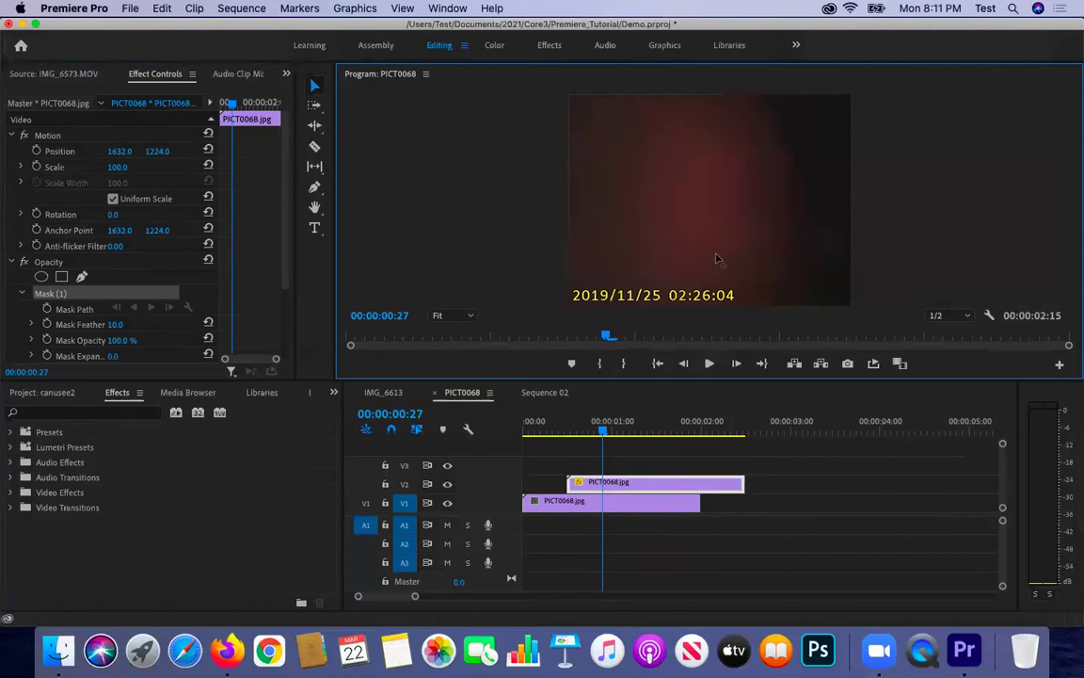
click(732, 303)
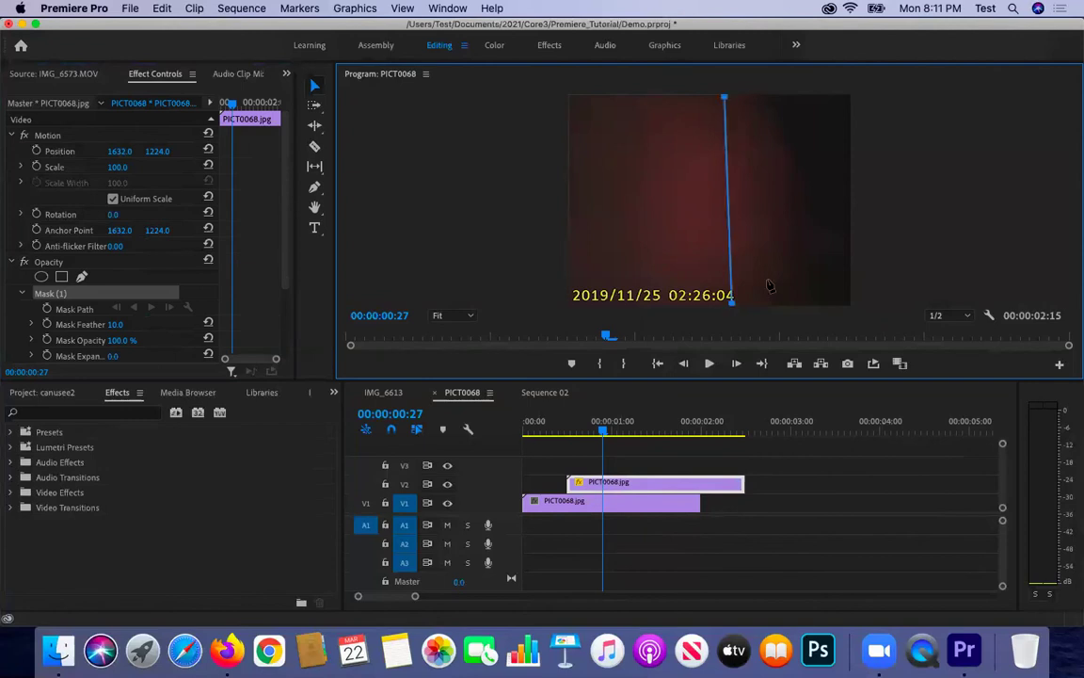
click(568, 303)
click(569, 97)
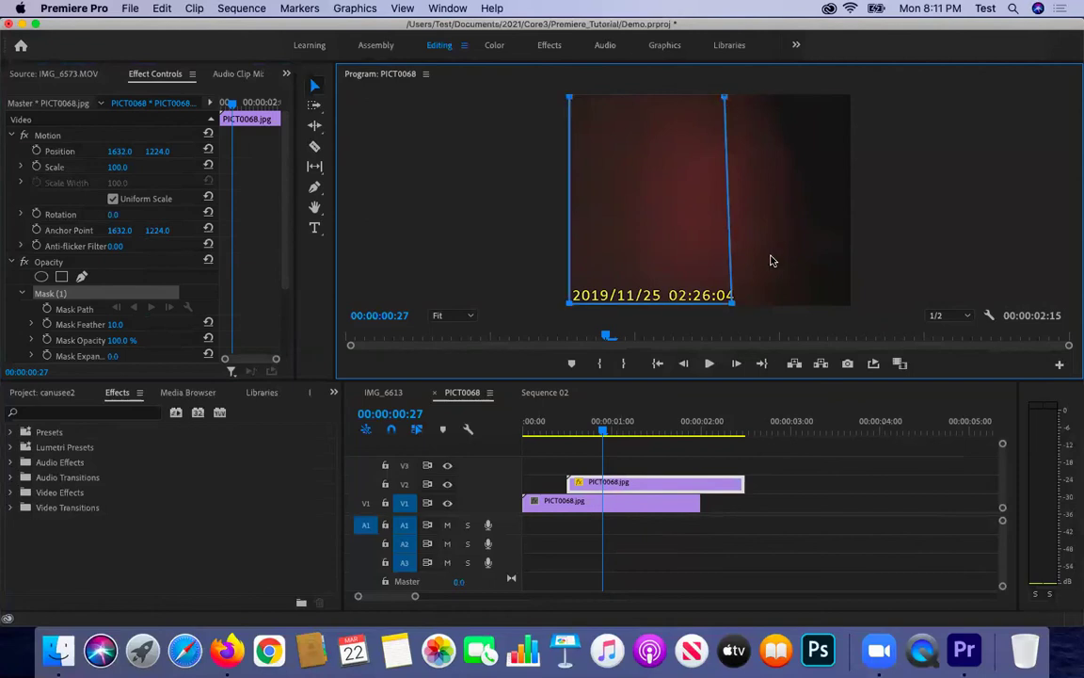
click(724, 98)
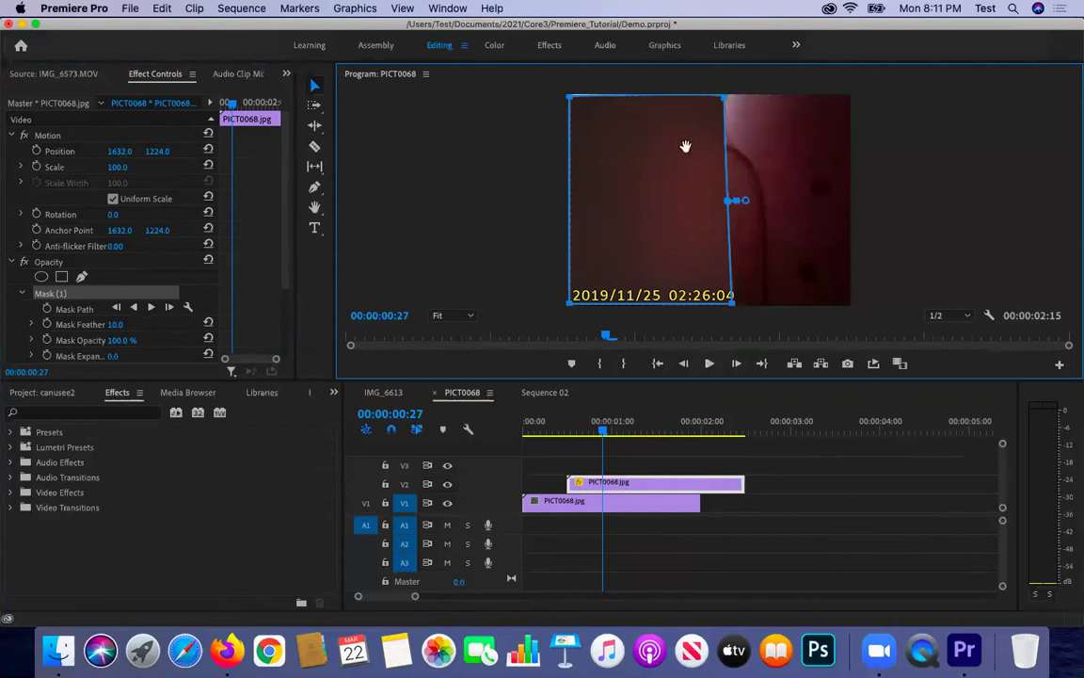
Step: Drag the mask vertices to slant its side edges, pulling the bottom-right point right
scroll(59, 353, down, 1)
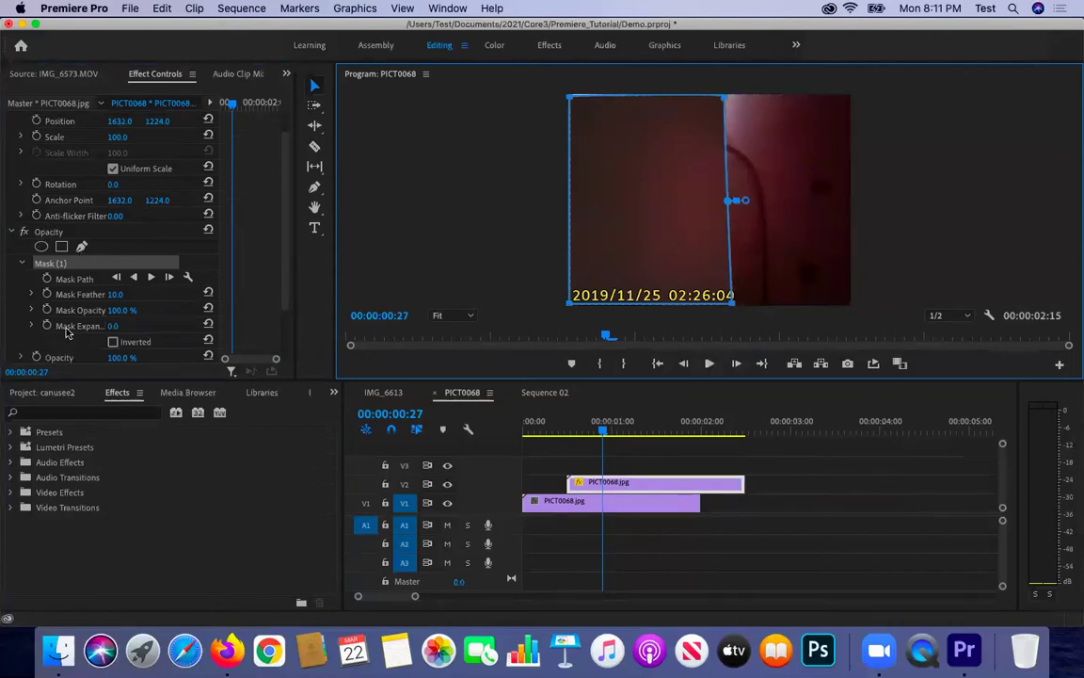
scroll(94, 320, down, 1)
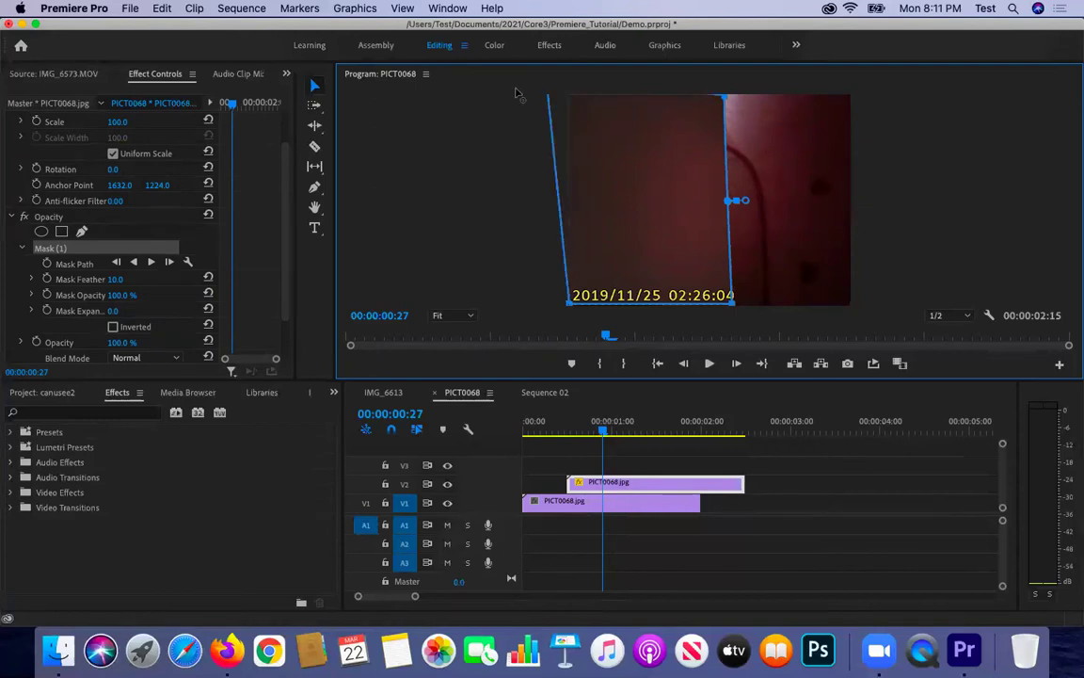
drag(516, 92, 569, 95)
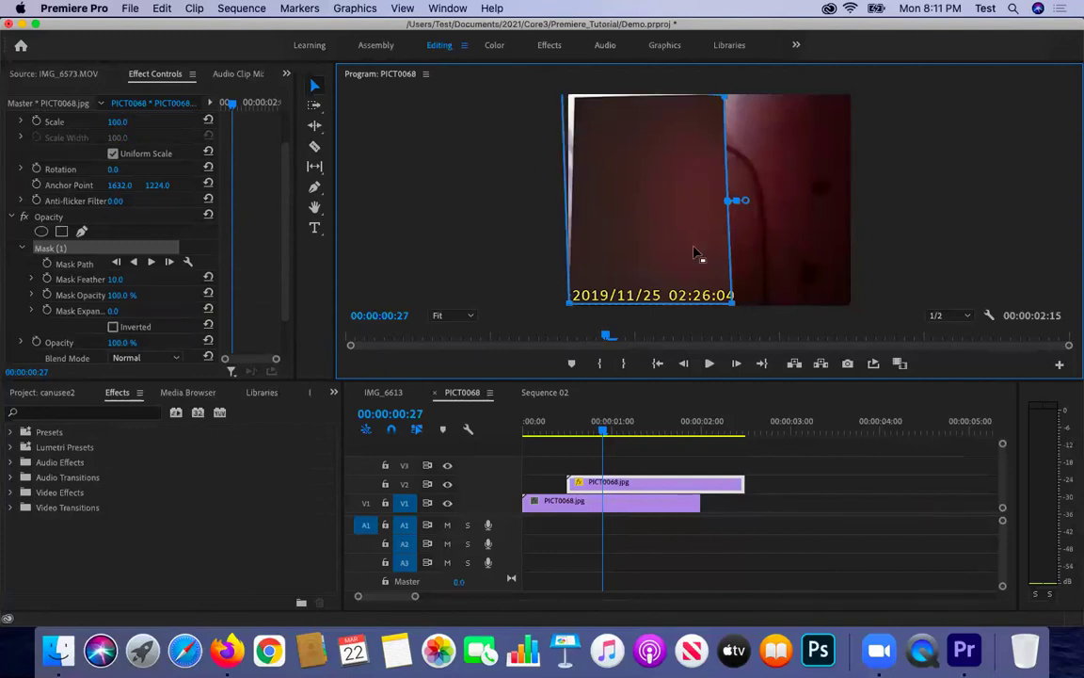
key(super+z)
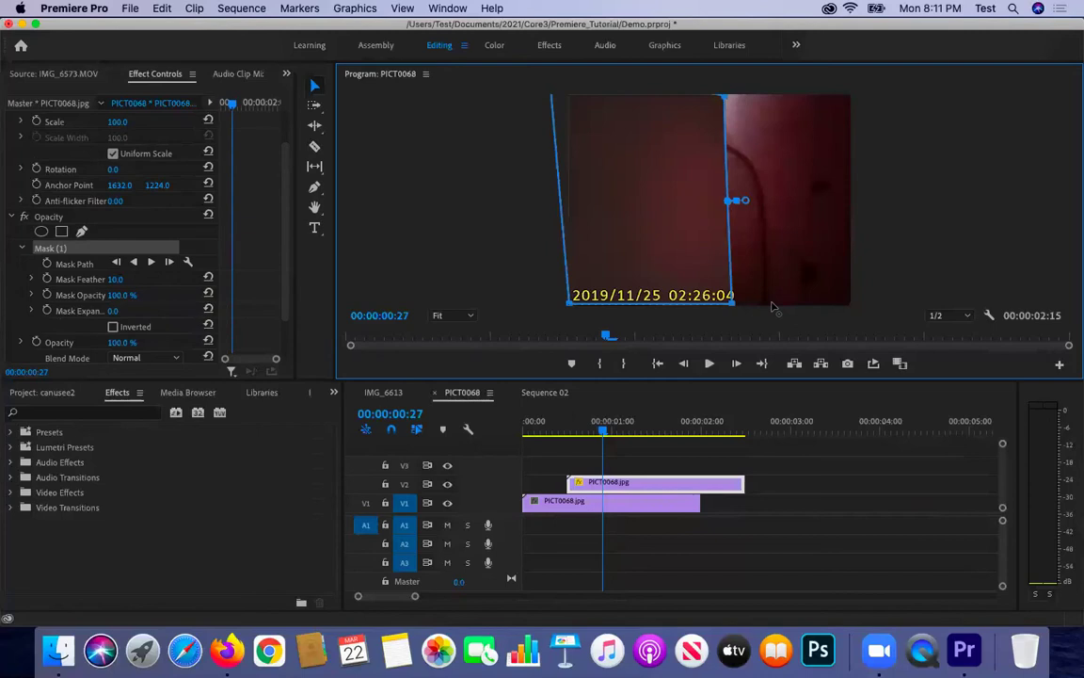
drag(732, 302, 797, 306)
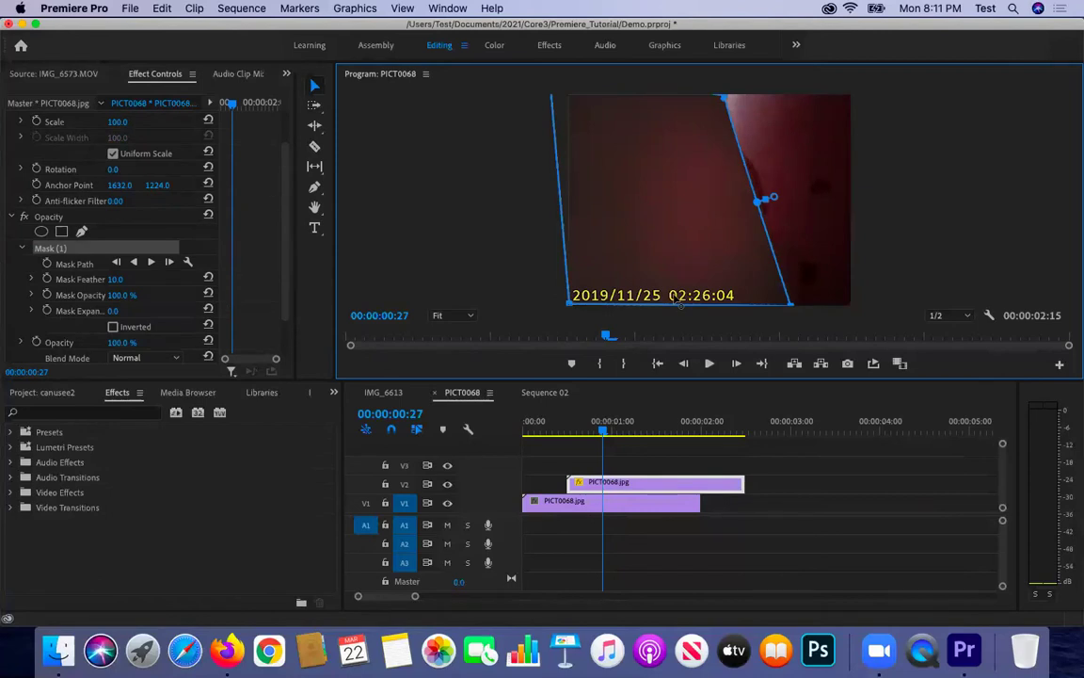
Step: Pull the mask's bottom-right vertex outward and invert Mask (1) so V1 shows through the left area
drag(680, 303, 702, 319)
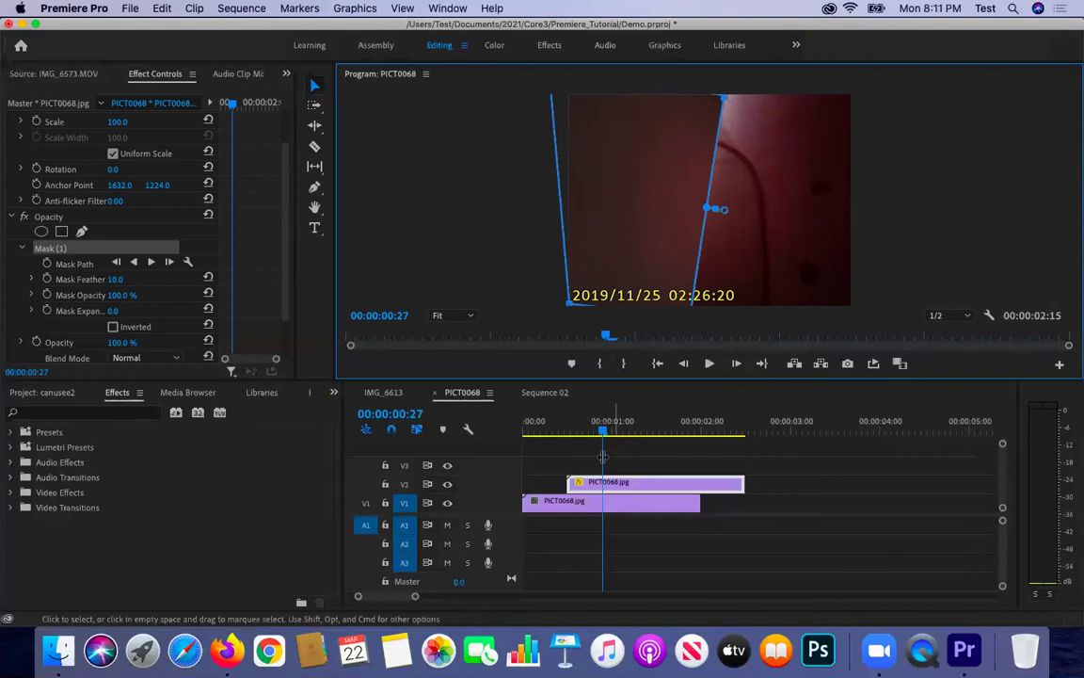
scroll(118, 255, down, 2)
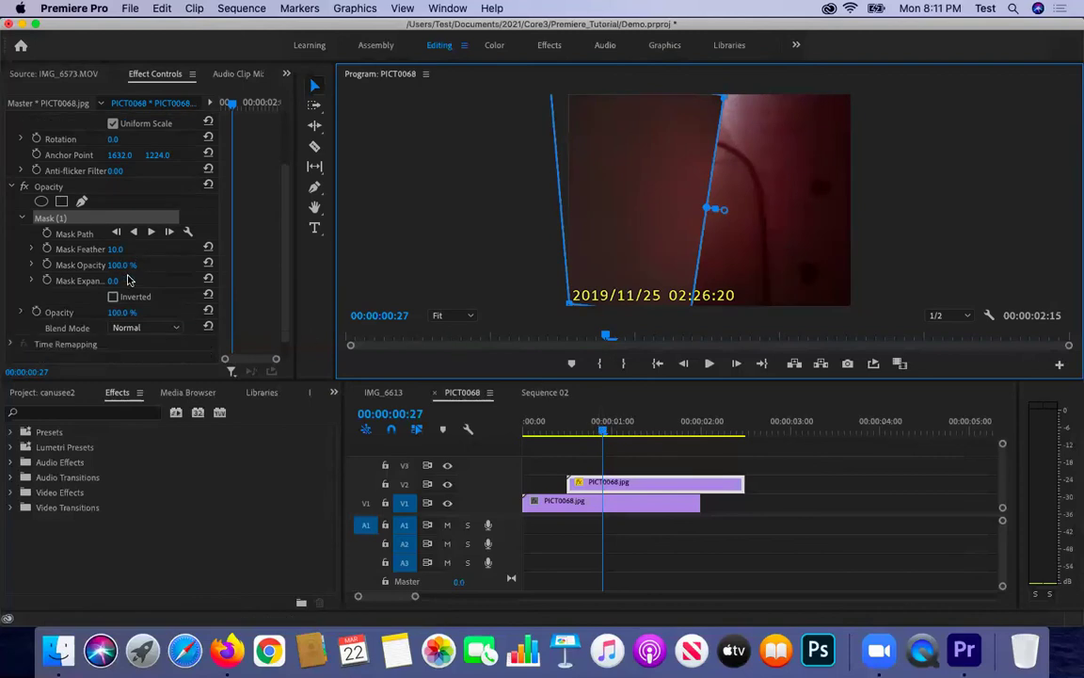
scroll(130, 212, up, 1)
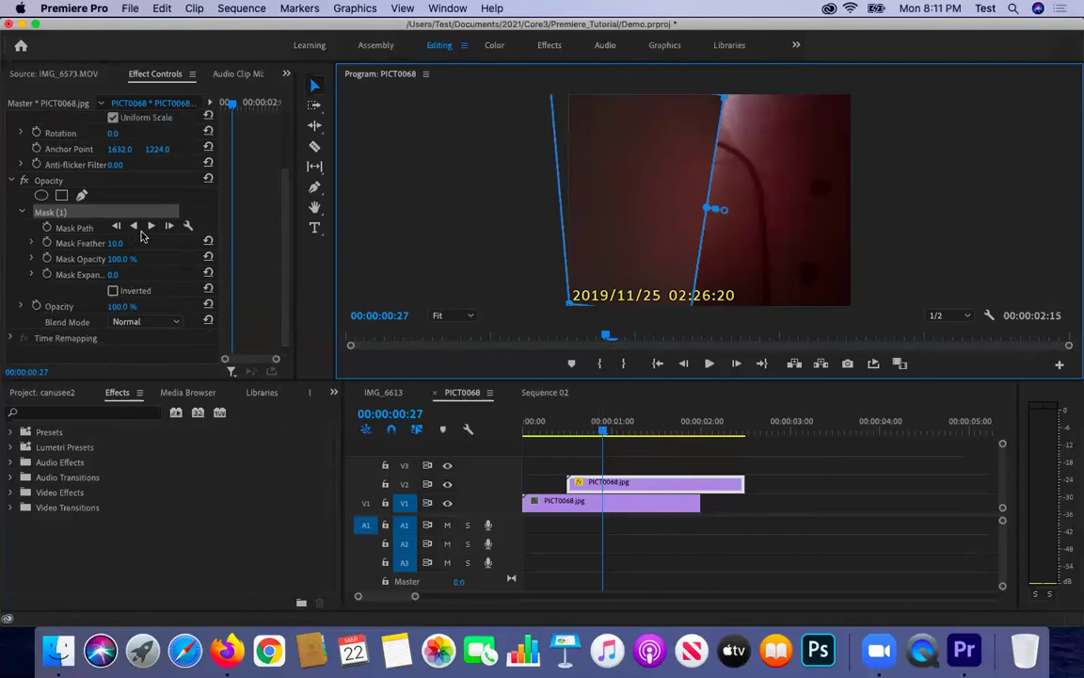
click(112, 291)
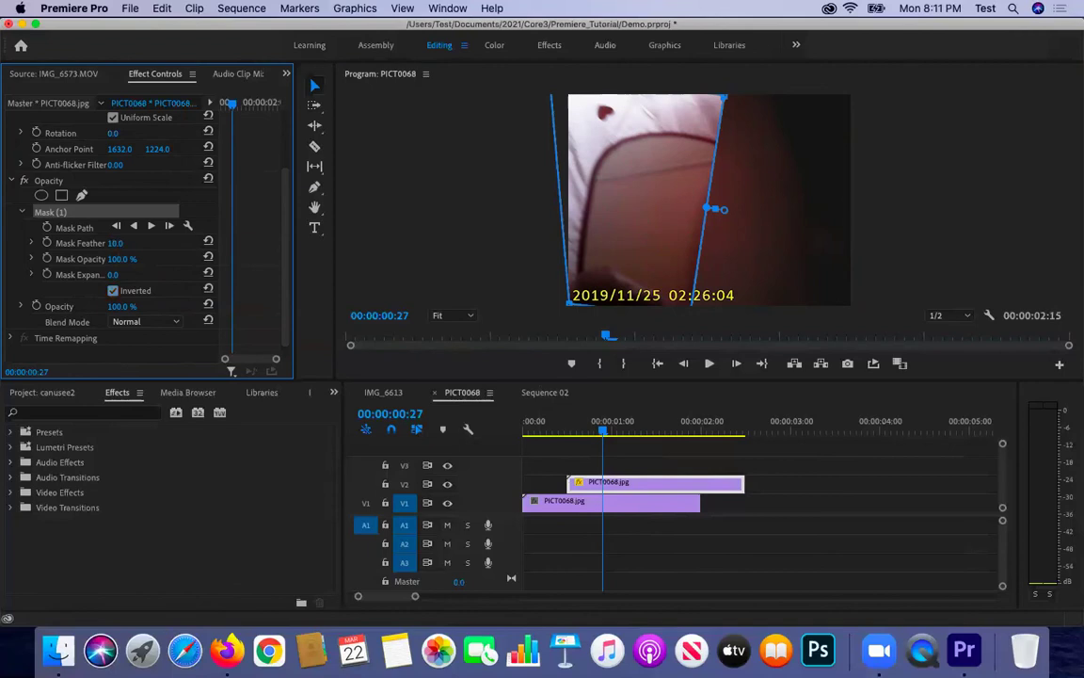
Step: Set the V2 clip's Mask Feather to 418.0 and its Mask Opacity to 60%
drag(115, 243, 656, 171)
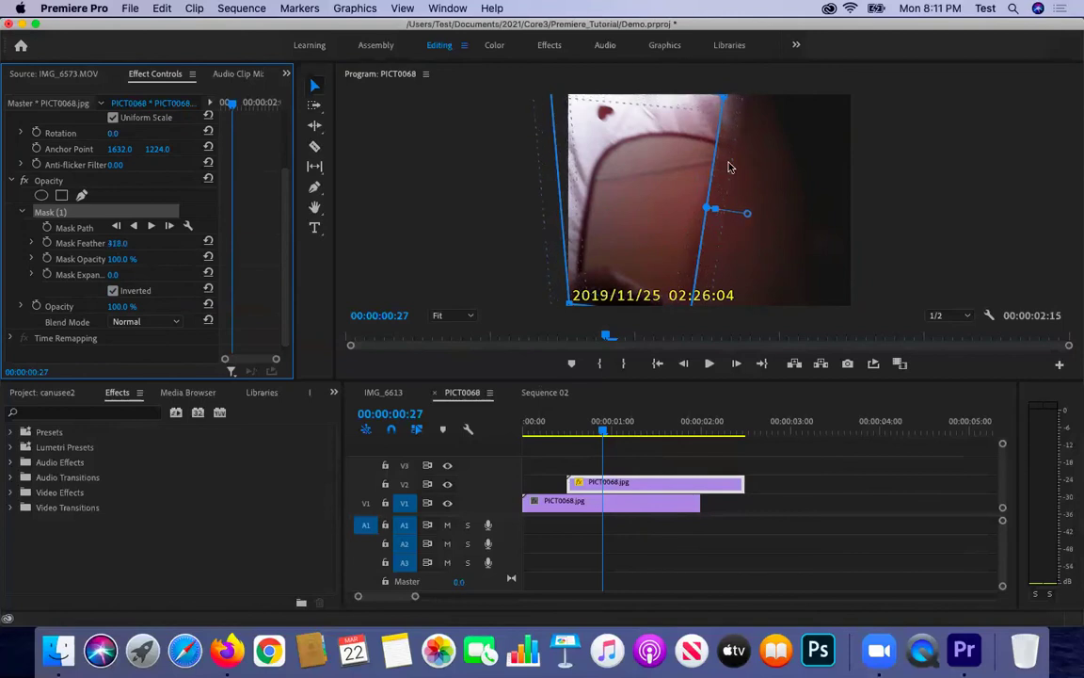
click(477, 246)
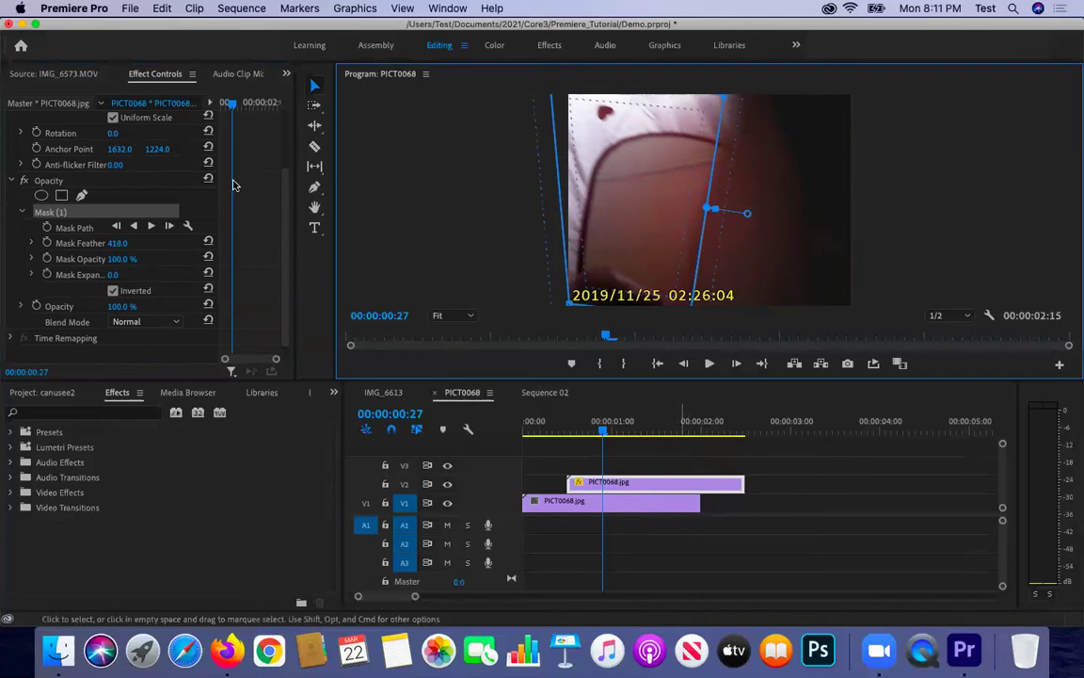
key(super+shift+a)
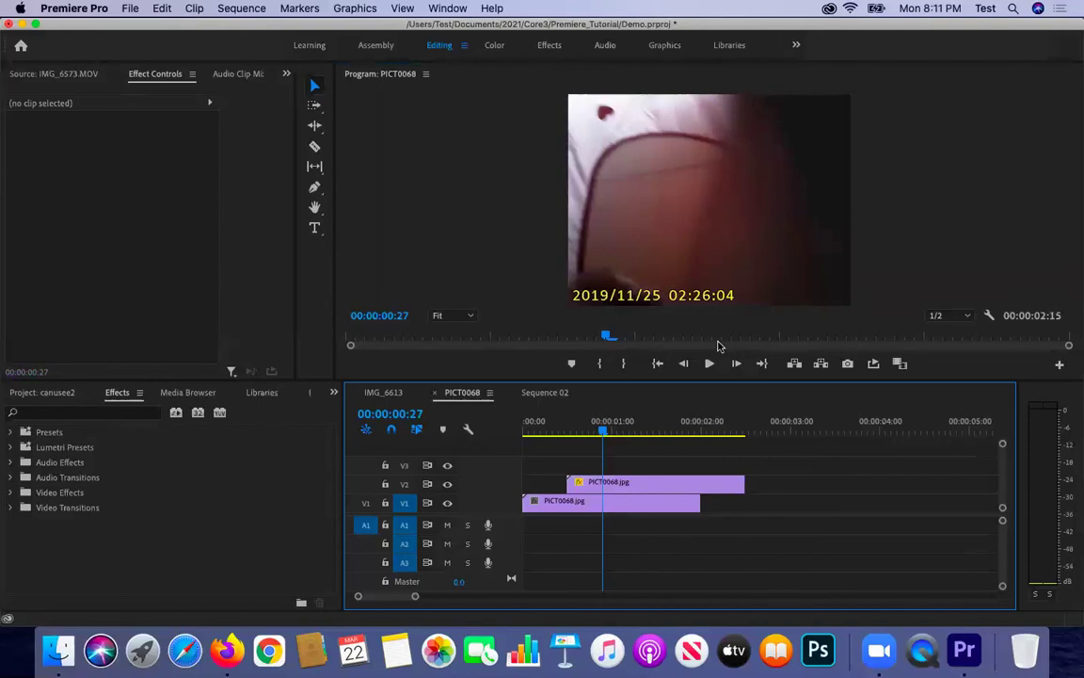
click(704, 486)
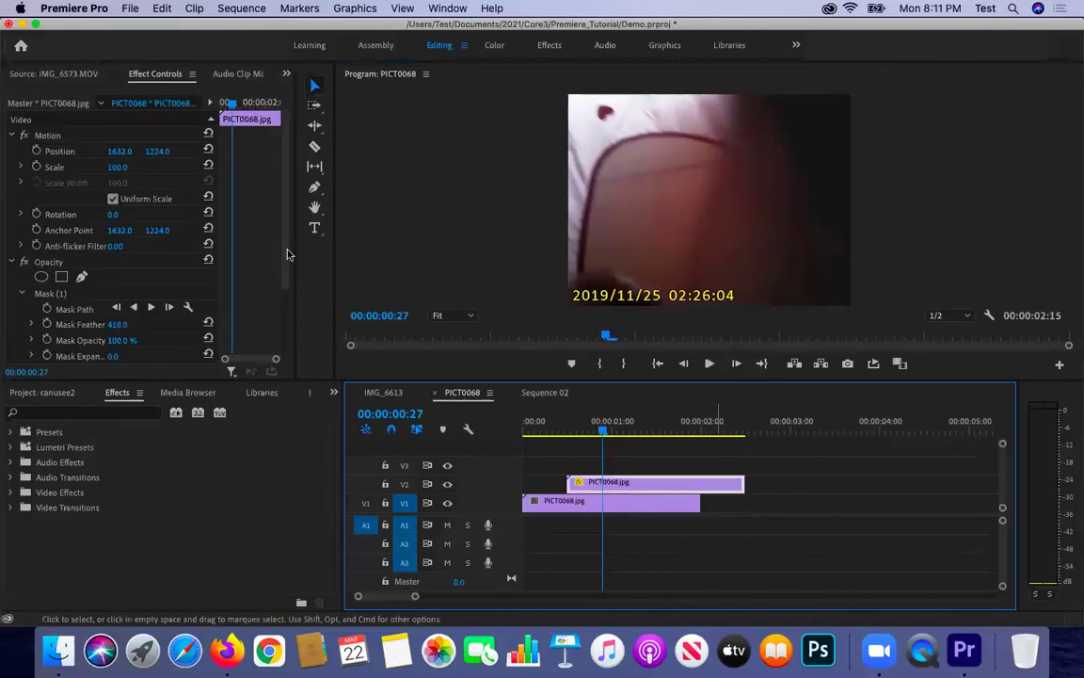
scroll(174, 313, down, 2)
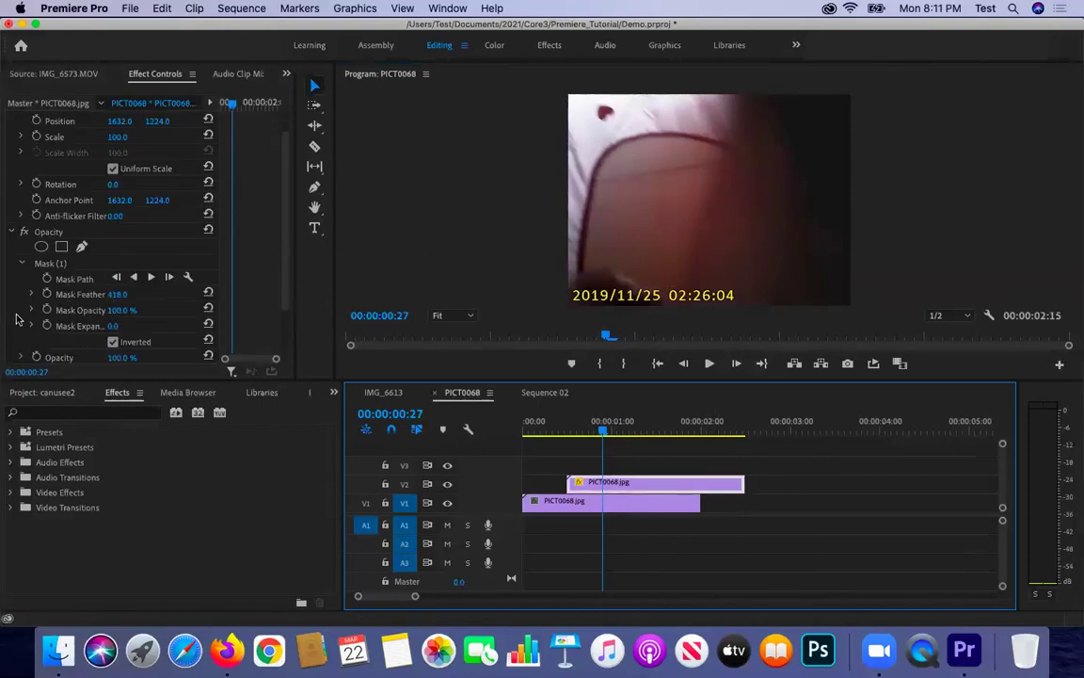
drag(121, 310, 80, 310)
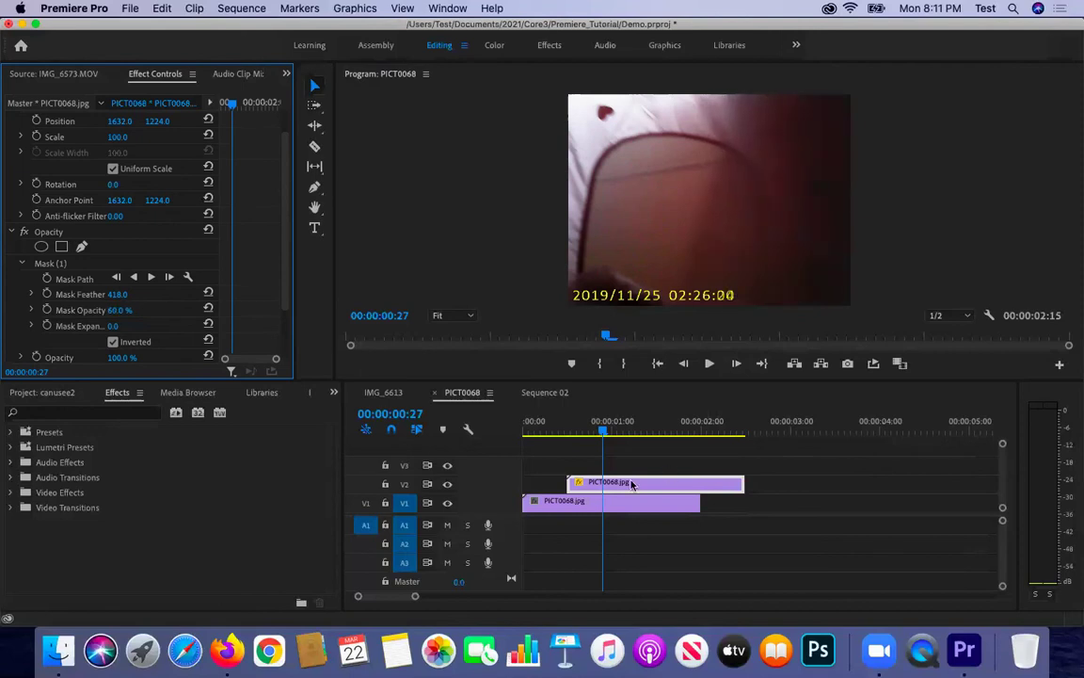
scroll(130, 286, down, 3)
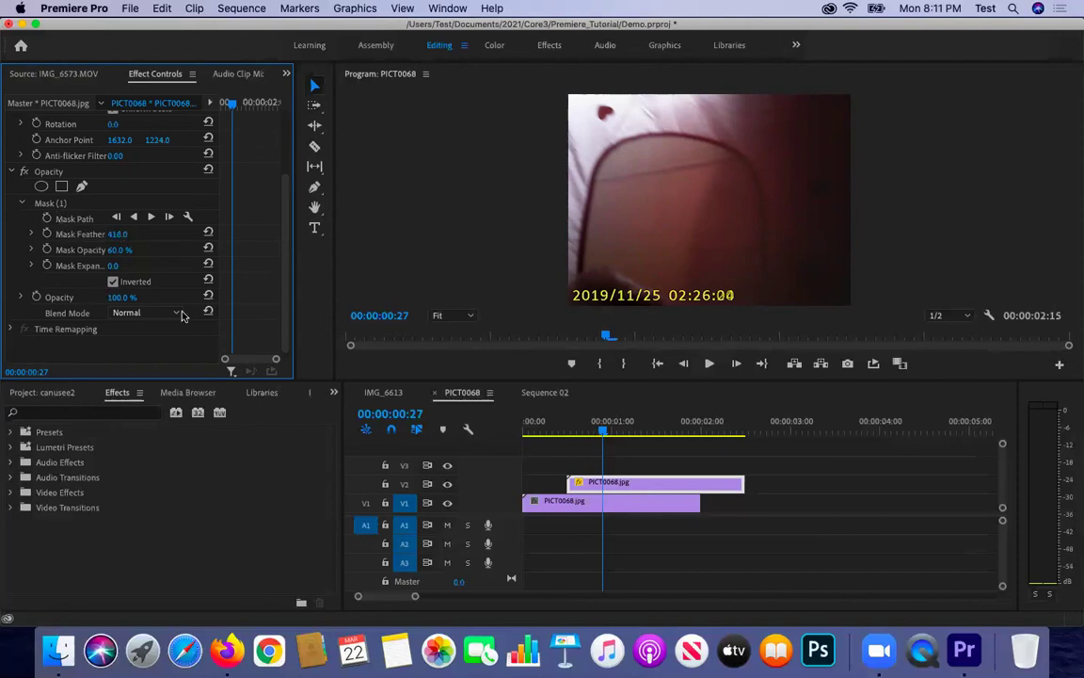
Step: Bring up the media export settings for the PICT0068 sequence, then close them without exporting
click(123, 12)
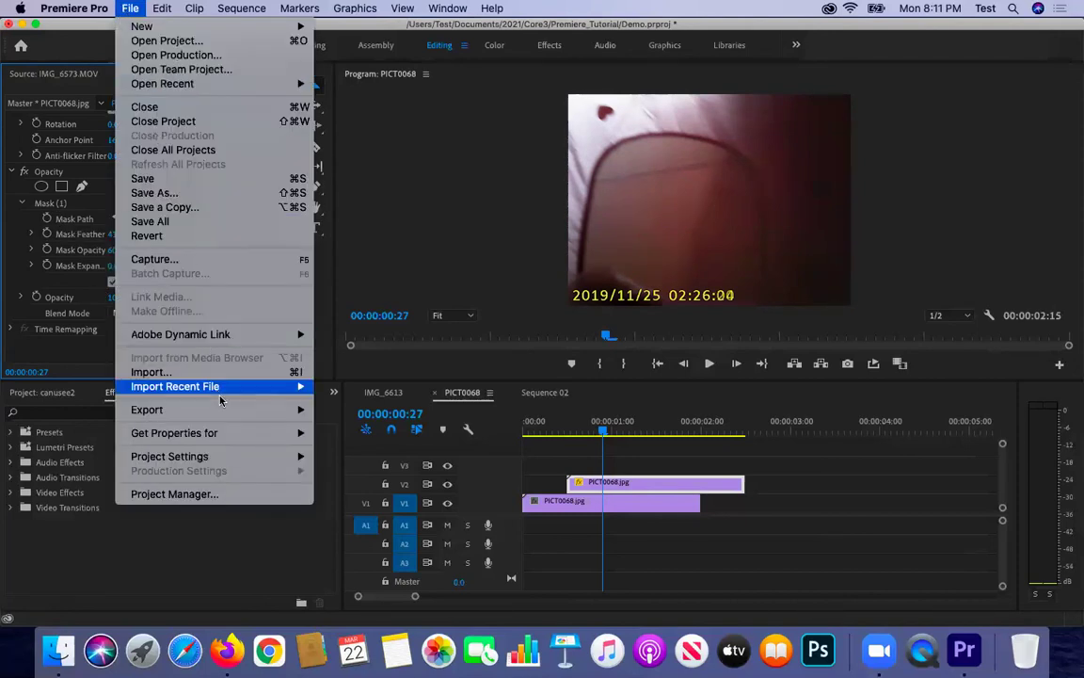
mouse_move(282, 410)
click(345, 411)
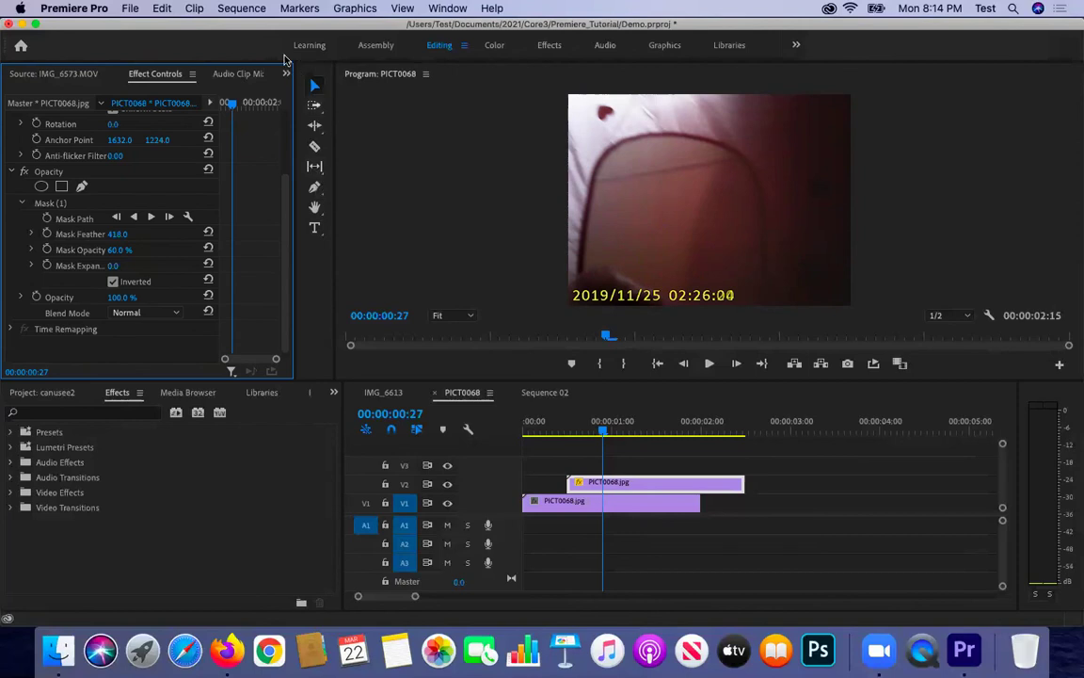
click(741, 513)
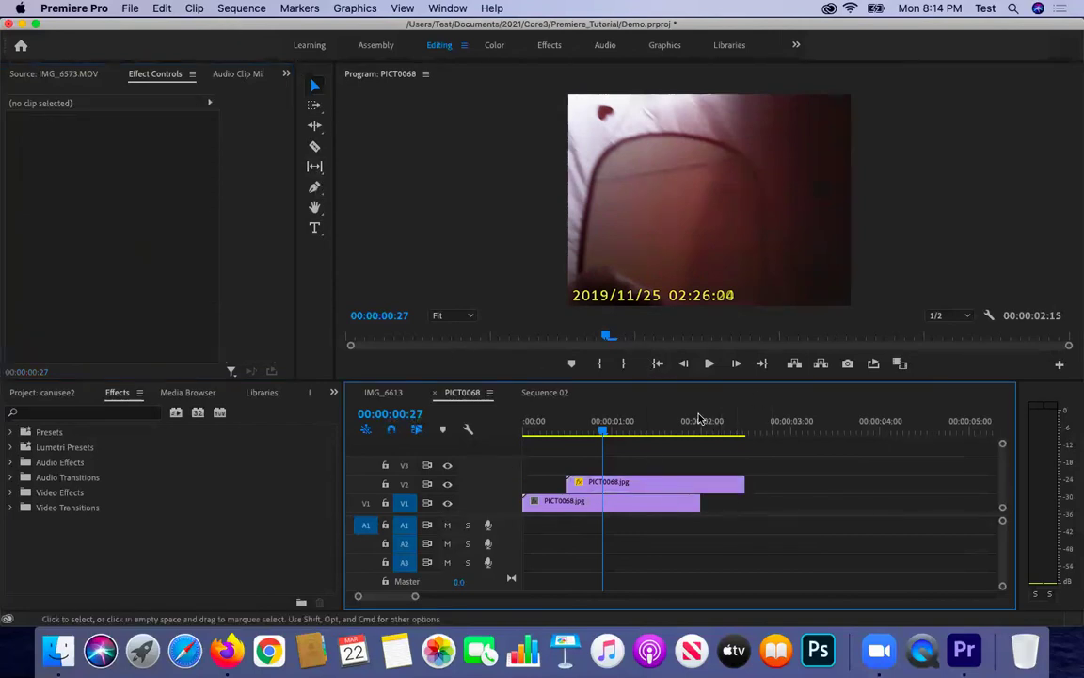
click(128, 9)
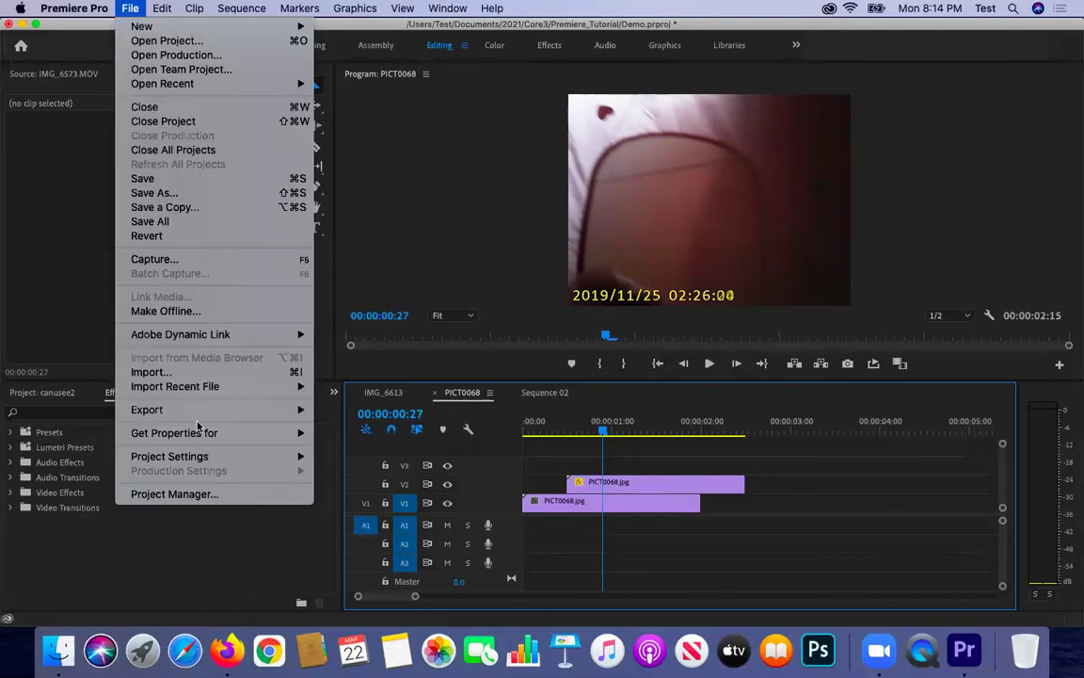
mouse_move(204, 415)
click(348, 409)
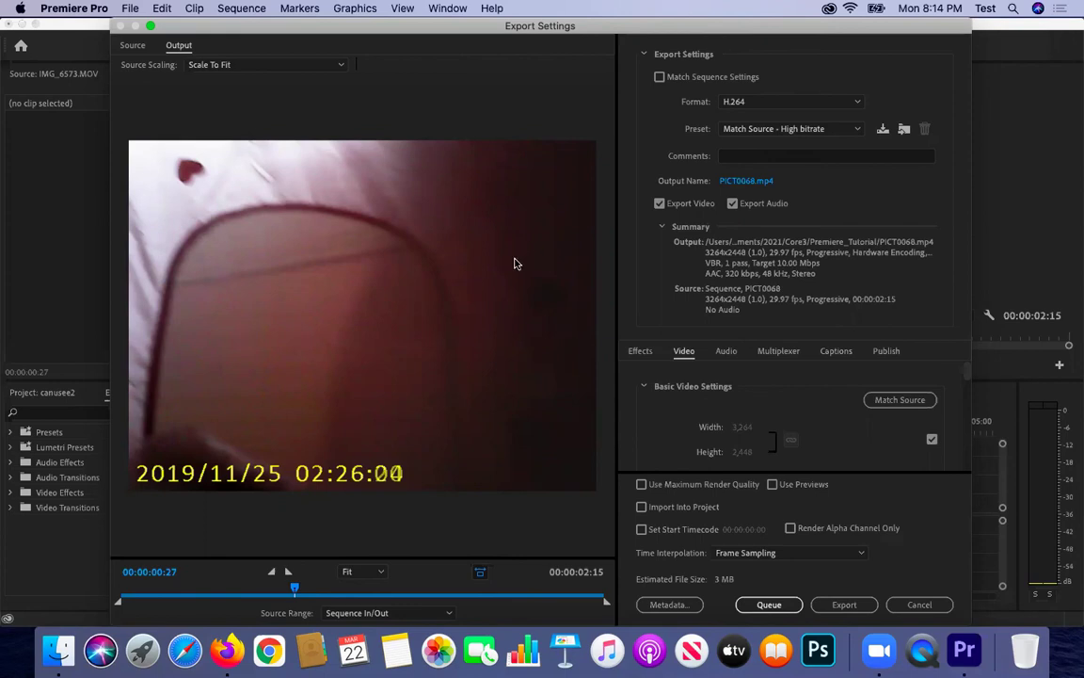
click(911, 606)
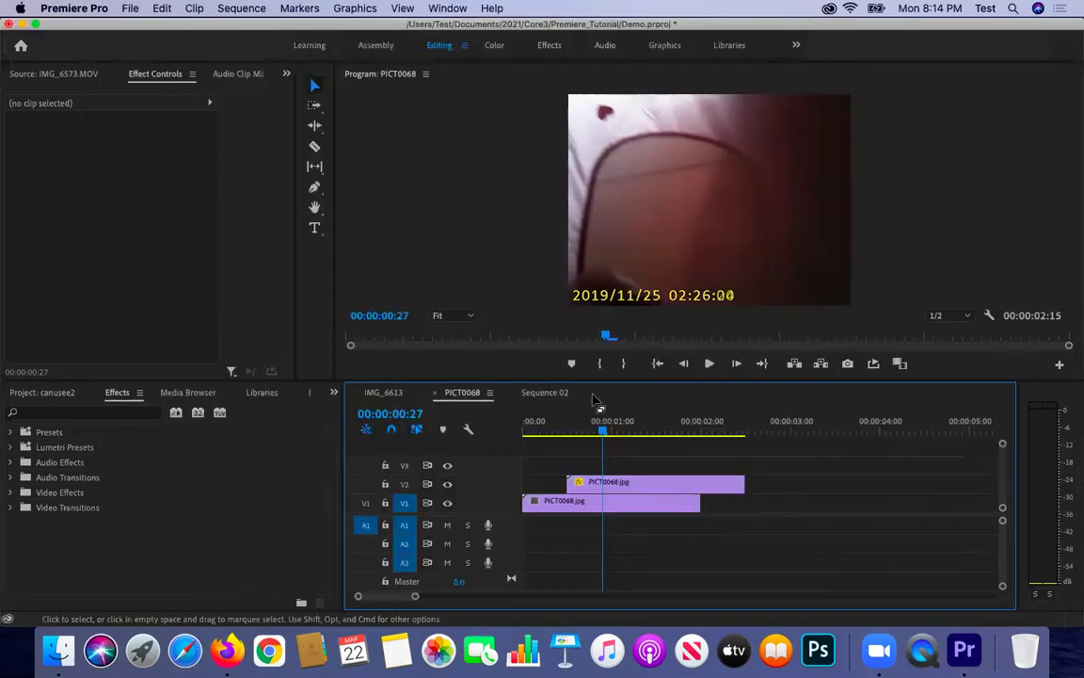
Step: Switch to Sequence 02, open its H.264 export settings, and bring up Save As for Sequence 02.mp4
click(530, 390)
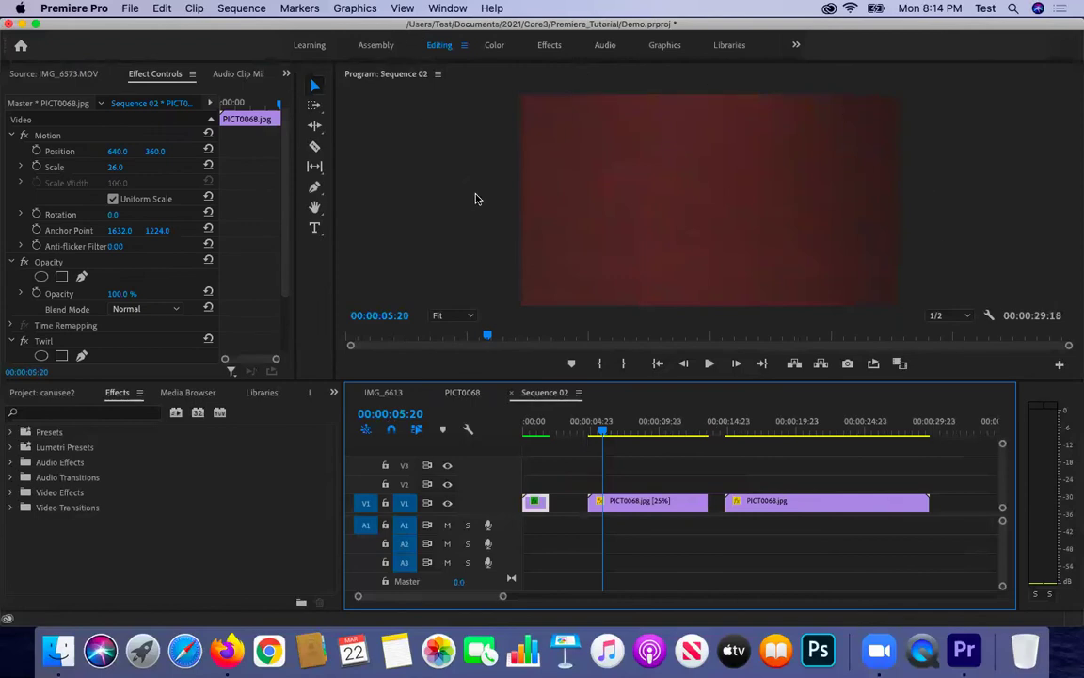
click(130, 8)
mouse_move(266, 415)
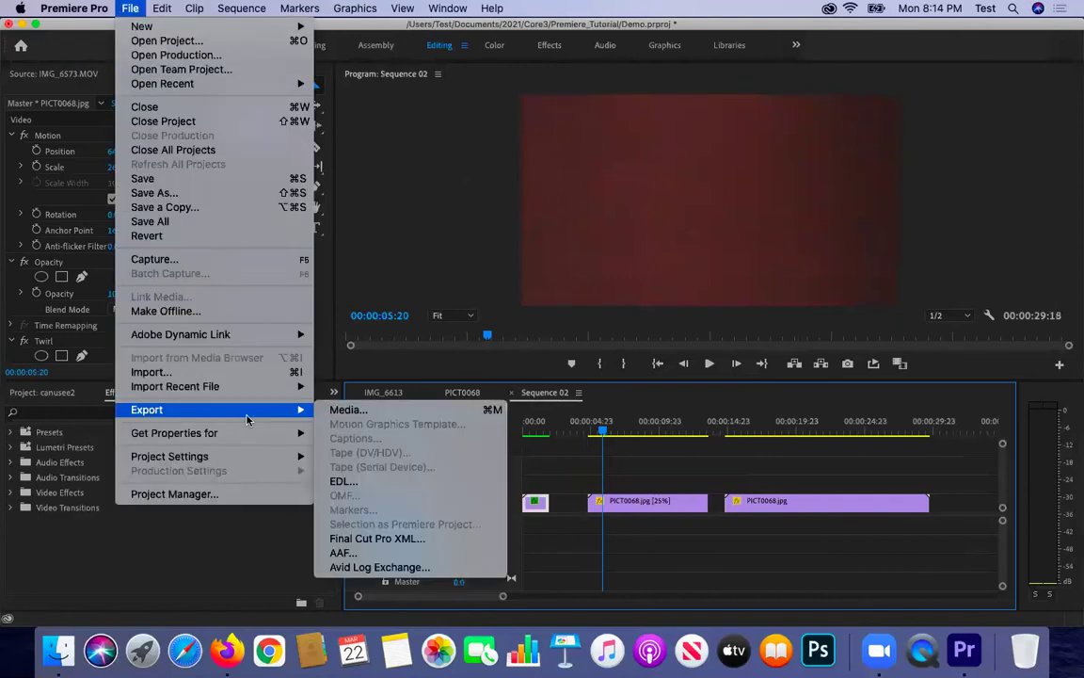
click(337, 411)
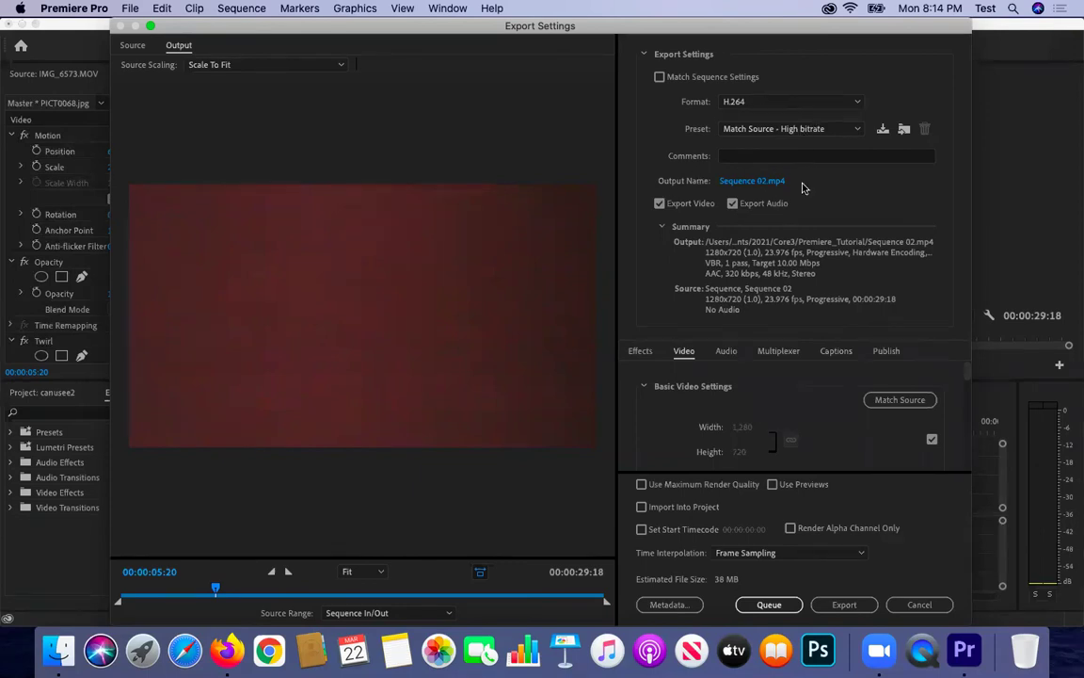
click(742, 182)
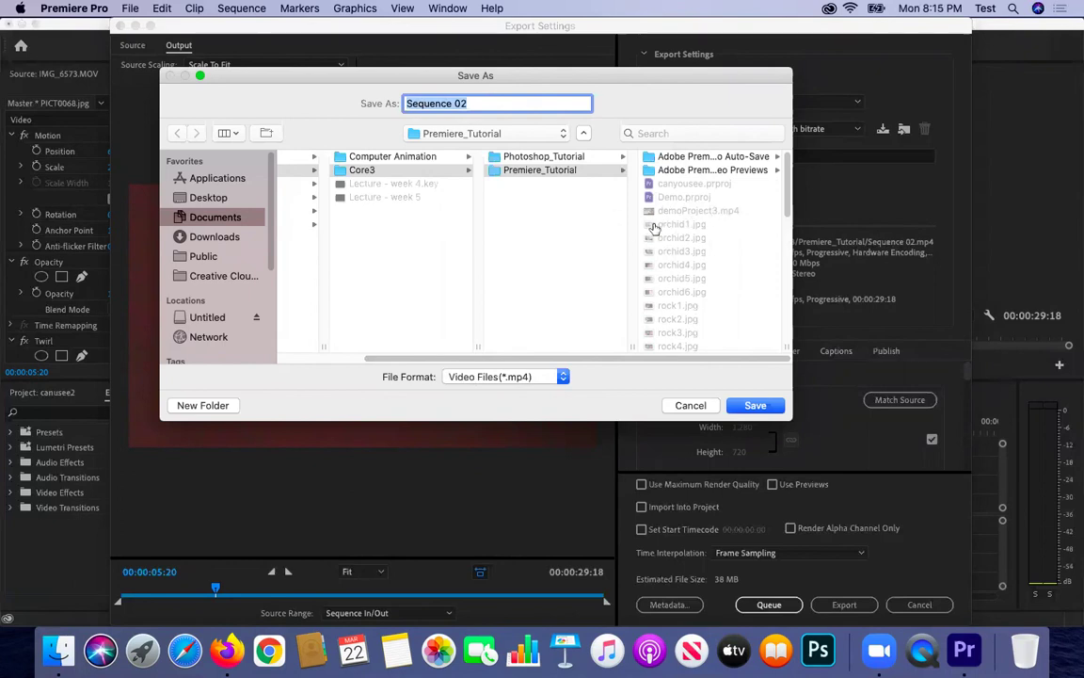
Step: Cancel the Save As dialog, leaving the output file location unchanged
click(697, 408)
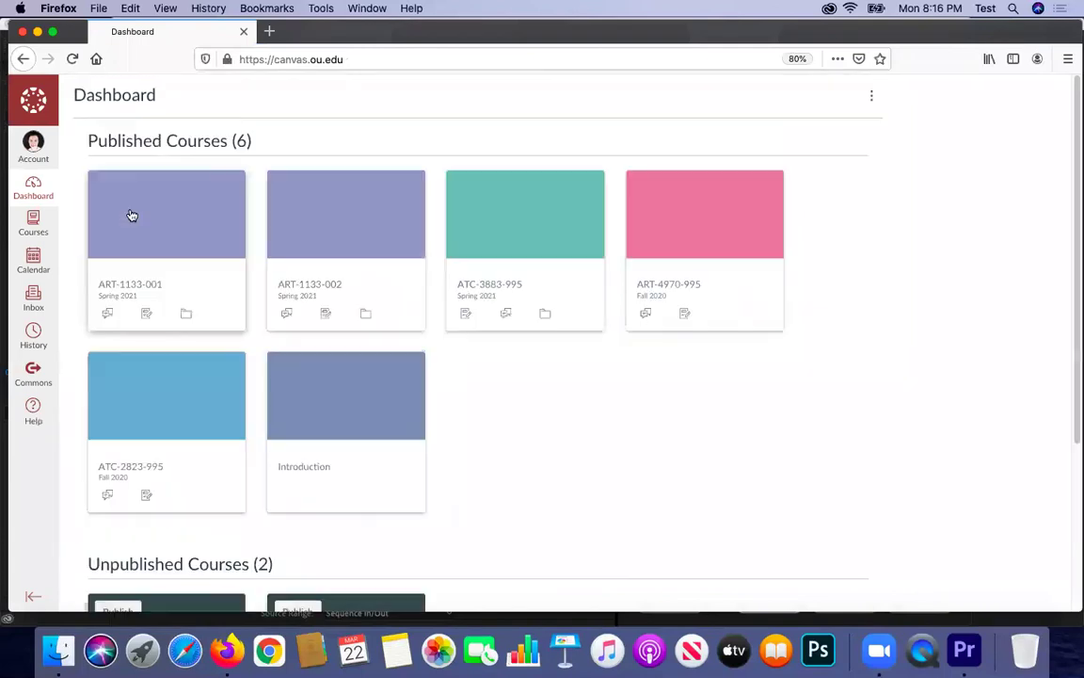
Step: In the ART-1133-001 course, create a new module named Week 9
click(147, 272)
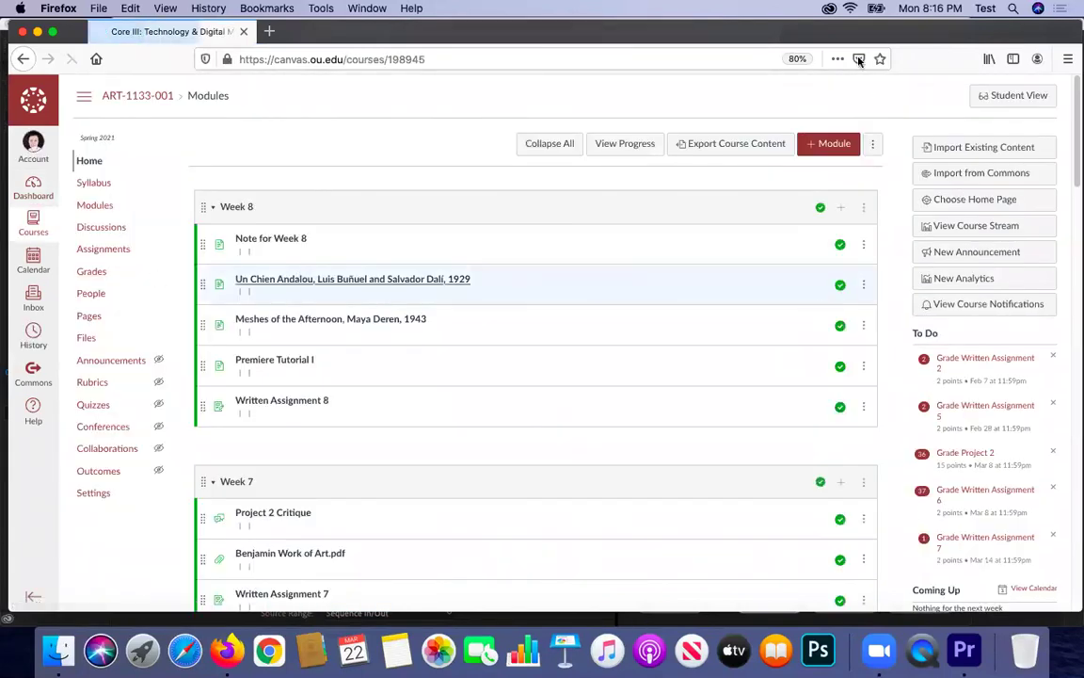
click(810, 143)
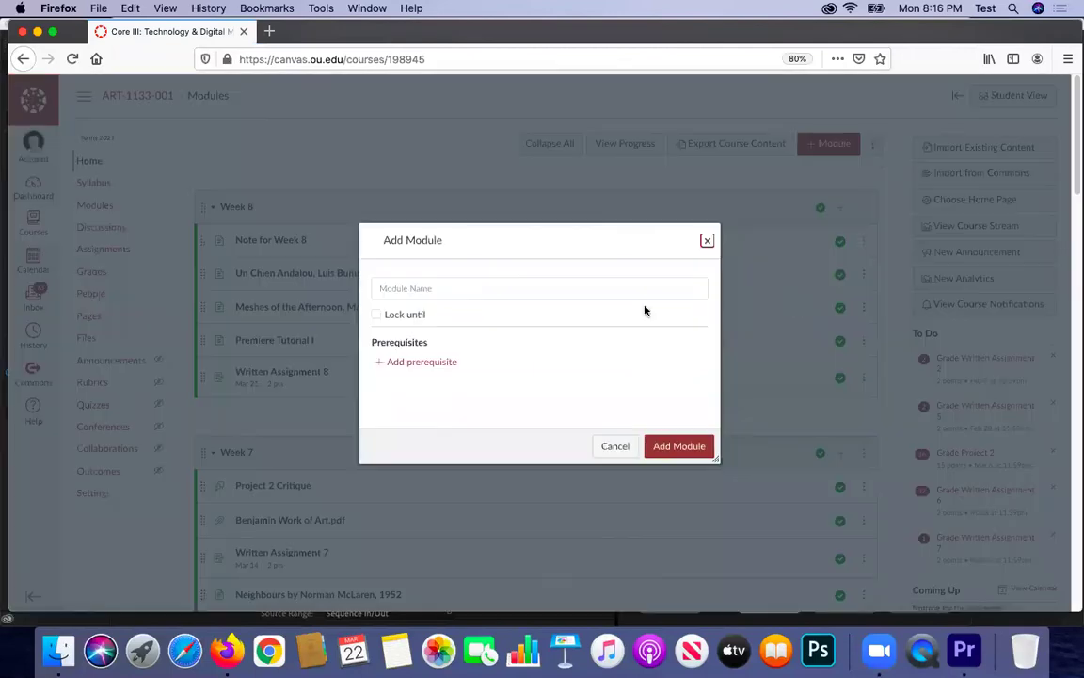
click(540, 291)
text(Week 9)
key(Escape)
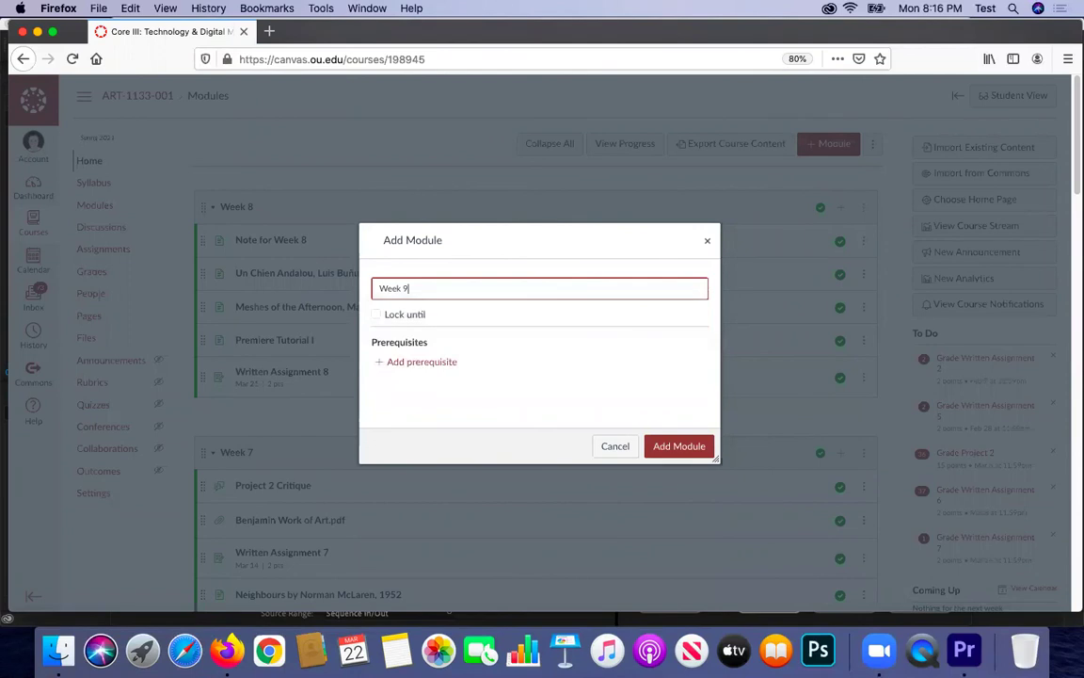
click(668, 443)
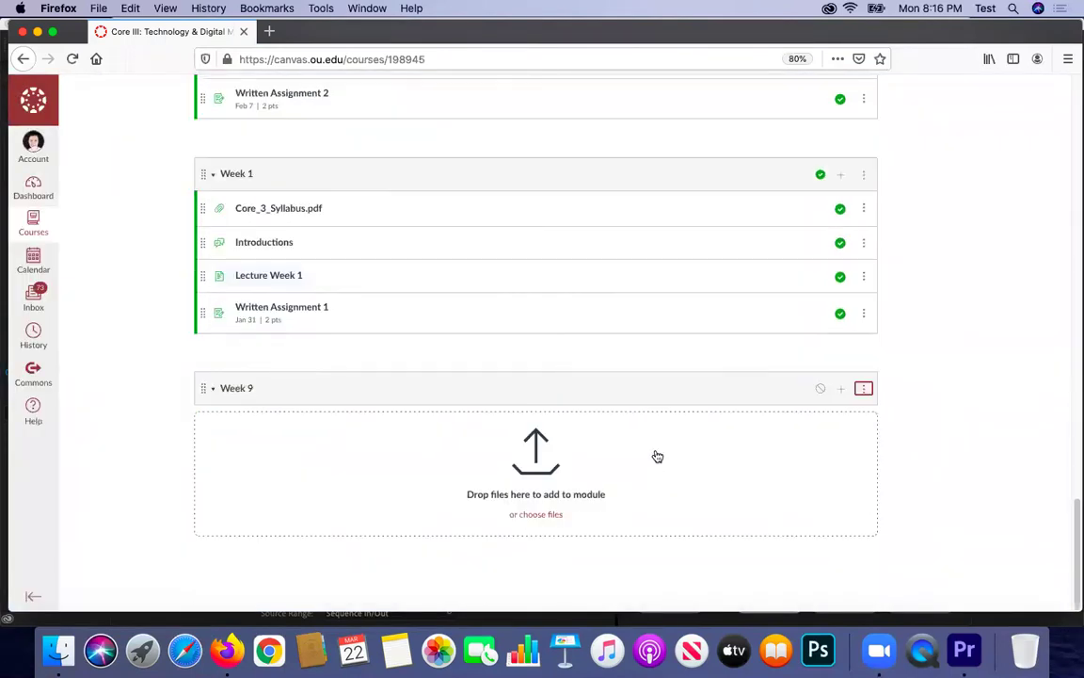
Step: Add a new discussion titled Project 3 Critique to Week 9 and open it
click(840, 388)
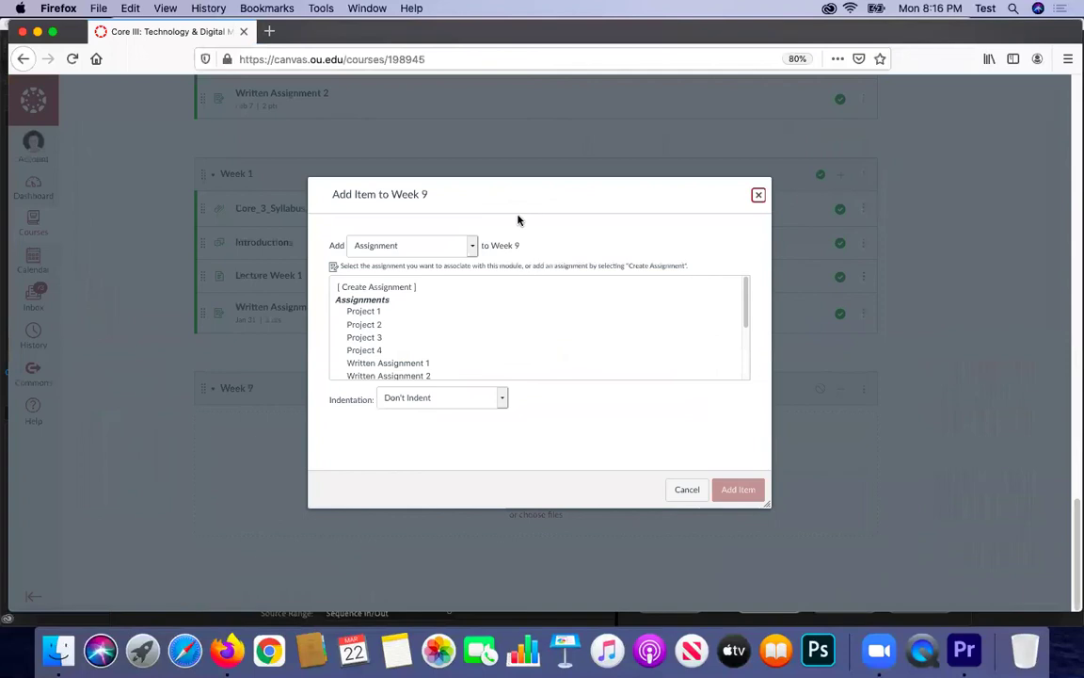
click(460, 265)
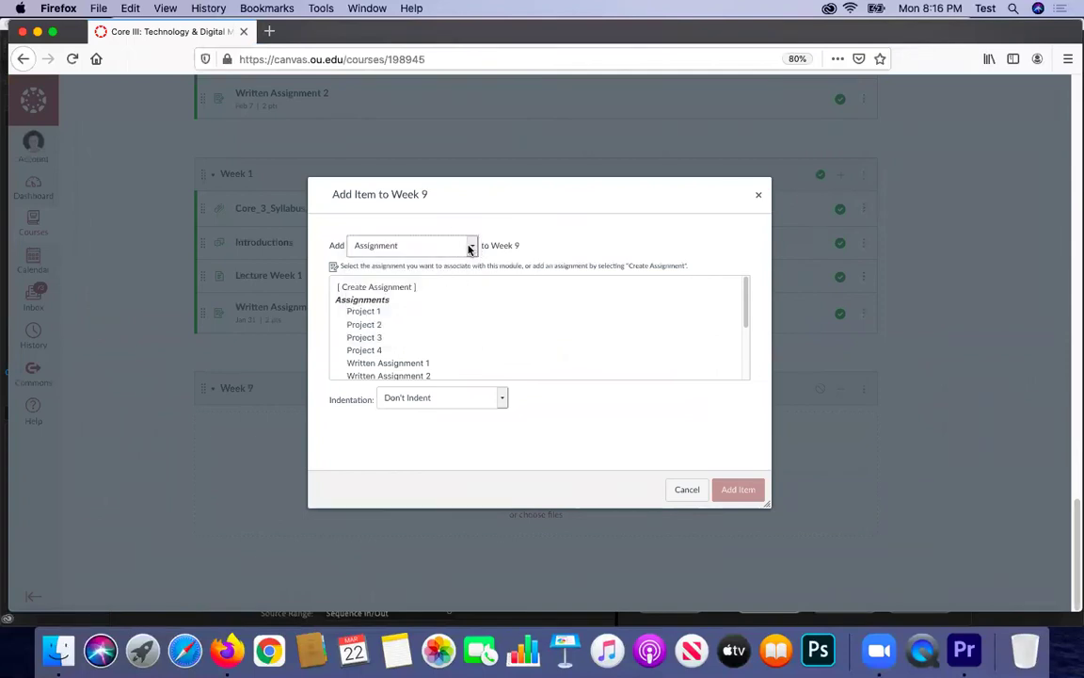
click(469, 246)
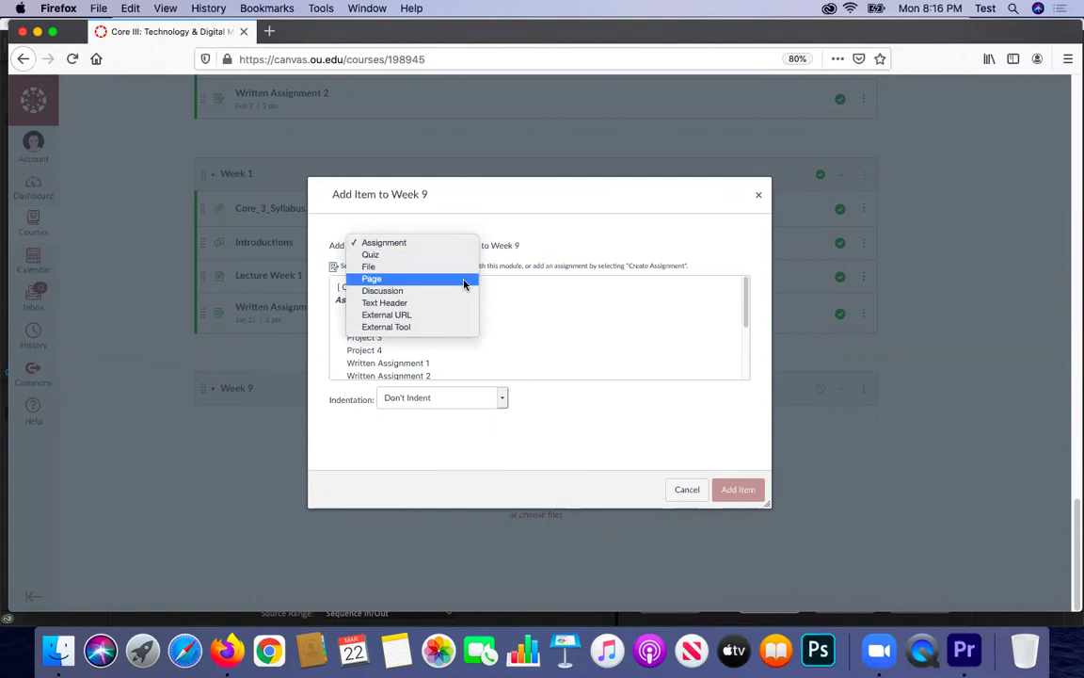
click(443, 291)
click(368, 286)
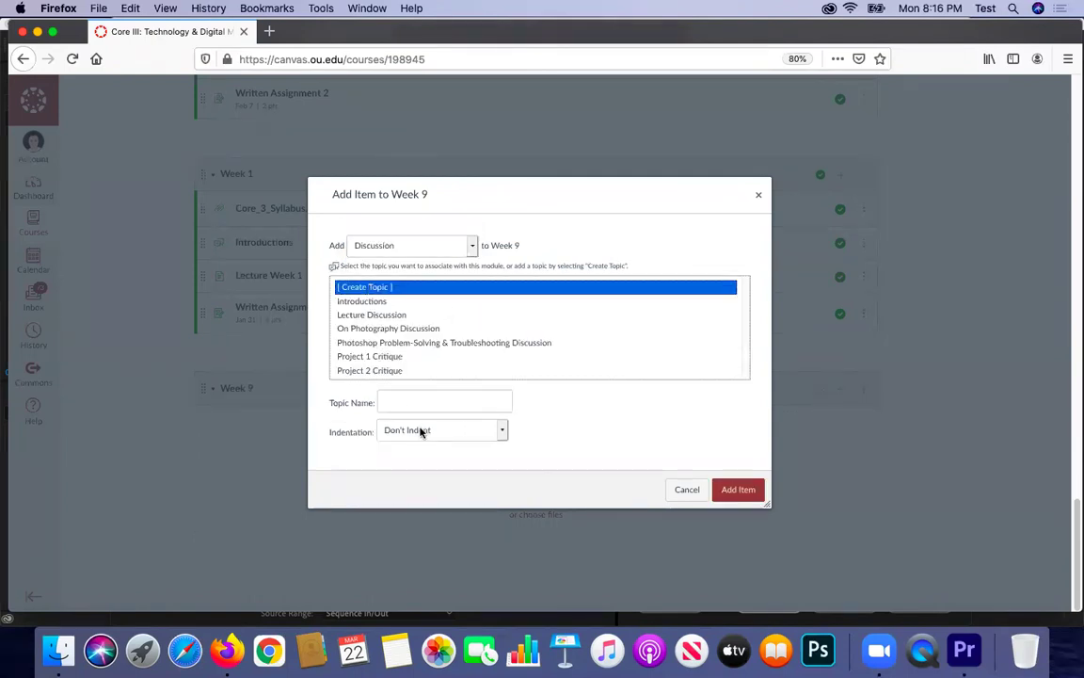
click(410, 405)
text(Project )
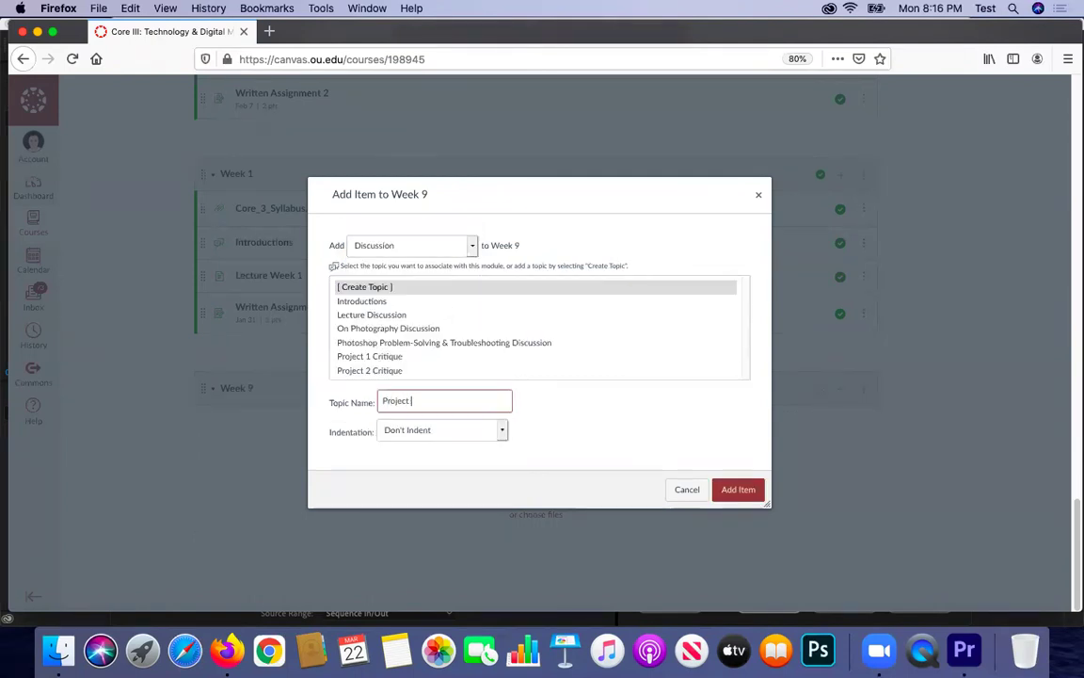
text(3 Critique)
key(Return)
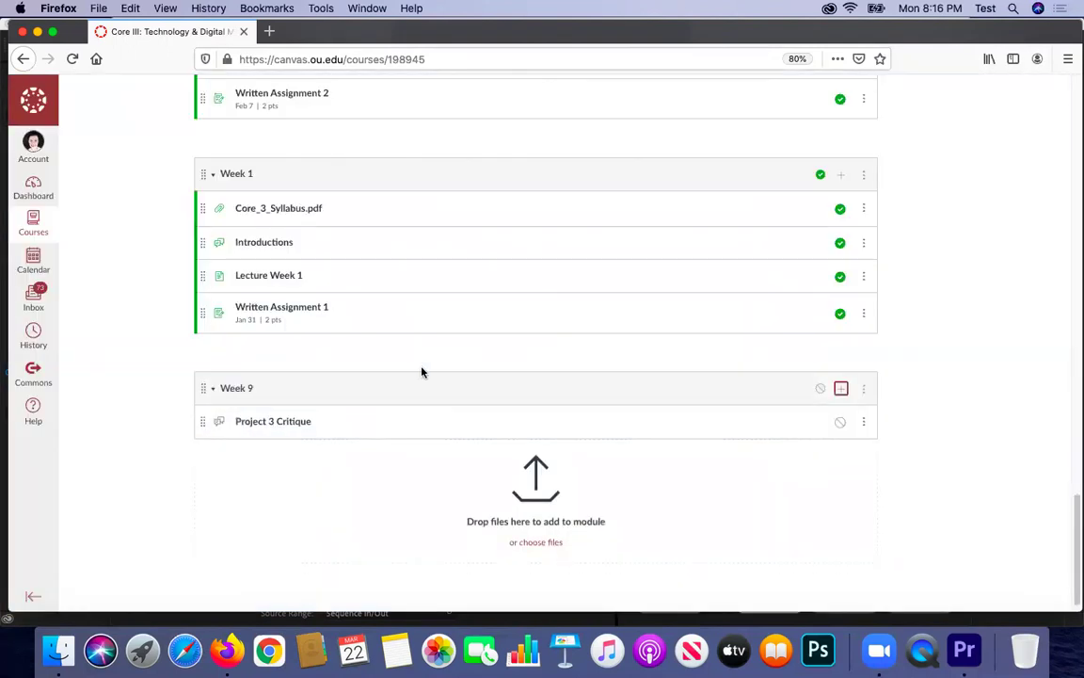
click(271, 425)
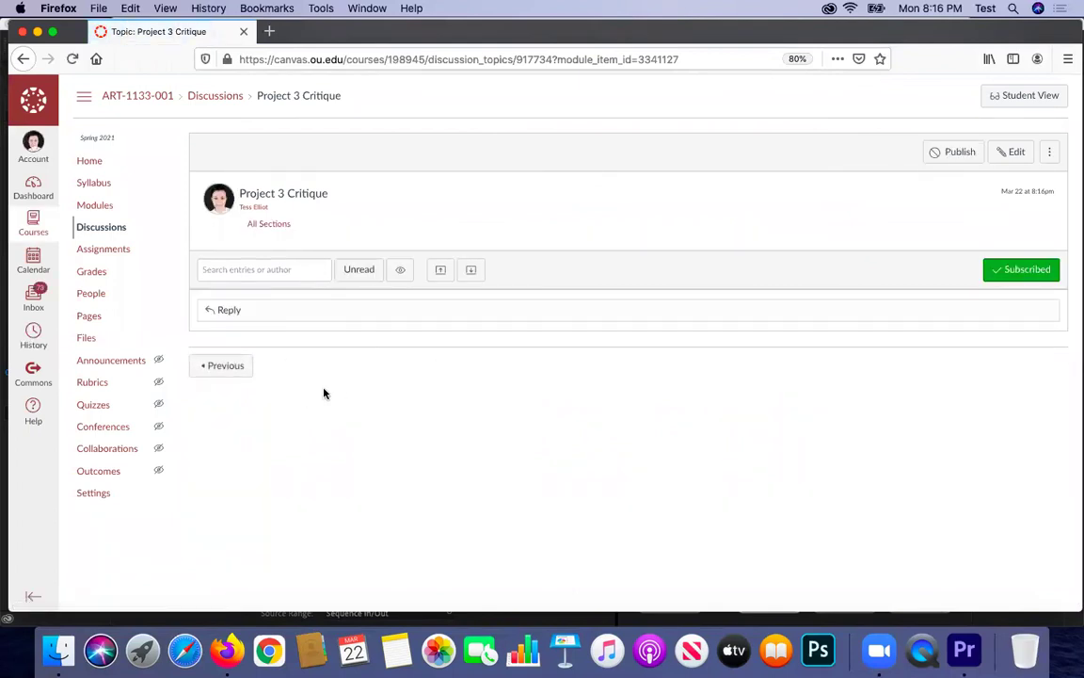
Step: In a new tab, open and pause the Core 3 Premiere Tutorial I video from your YouTube channel
click(270, 31)
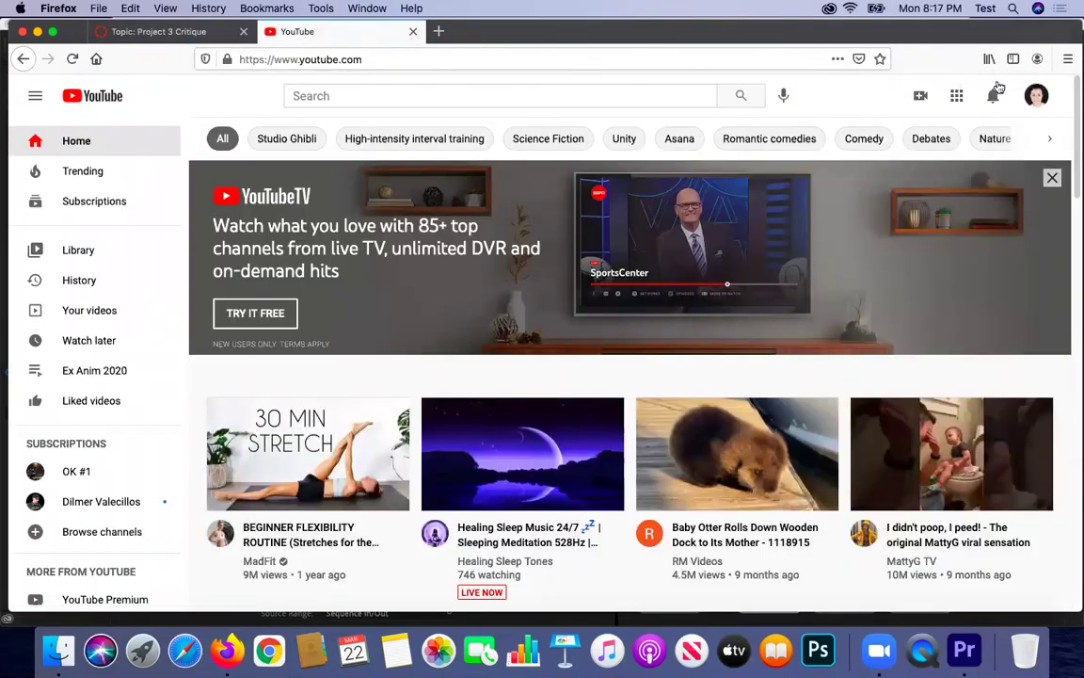
click(1033, 99)
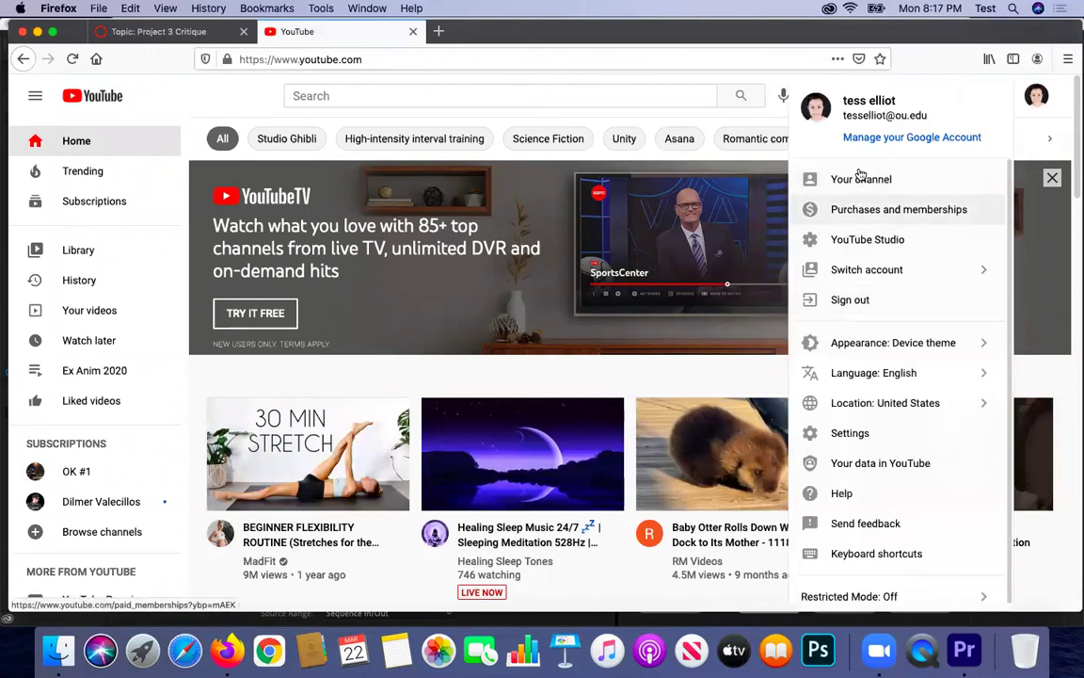
click(823, 178)
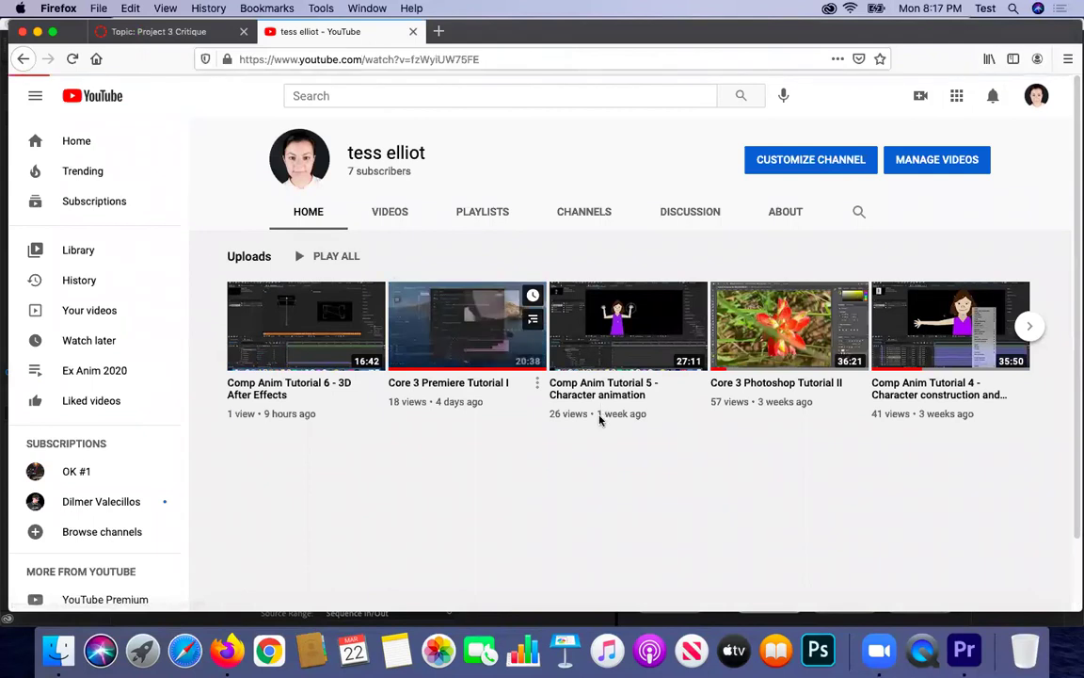
click(426, 338)
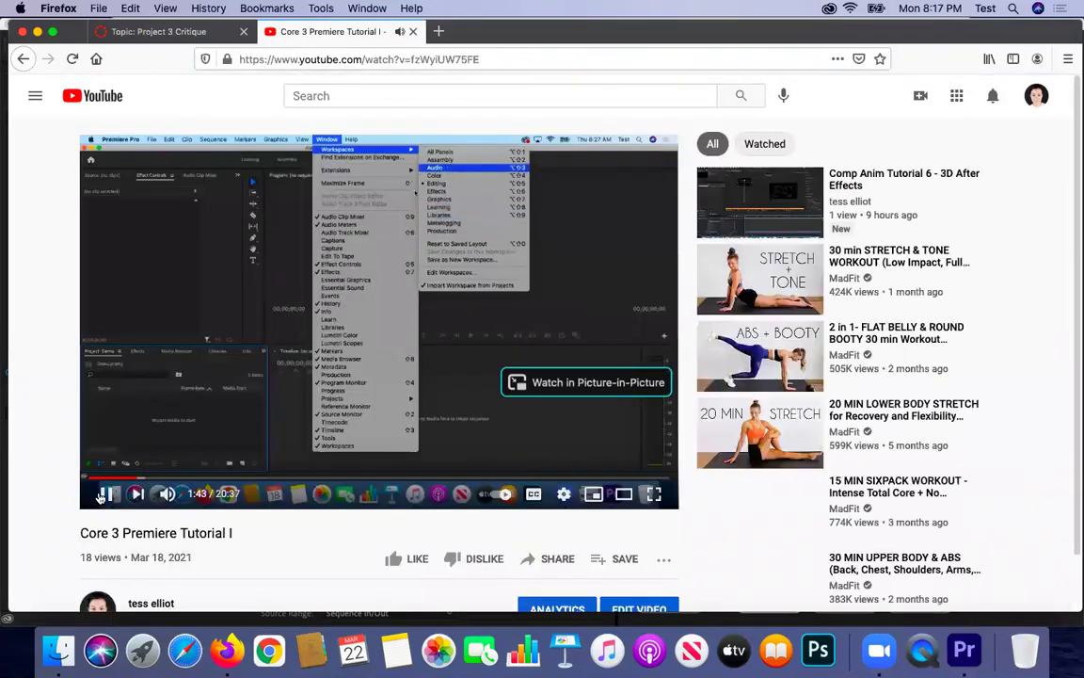
click(107, 494)
Step: Bring up the video's Share > Embed panel and select the full iframe embed code
scroll(273, 482, down, 1)
scroll(273, 482, down, 2)
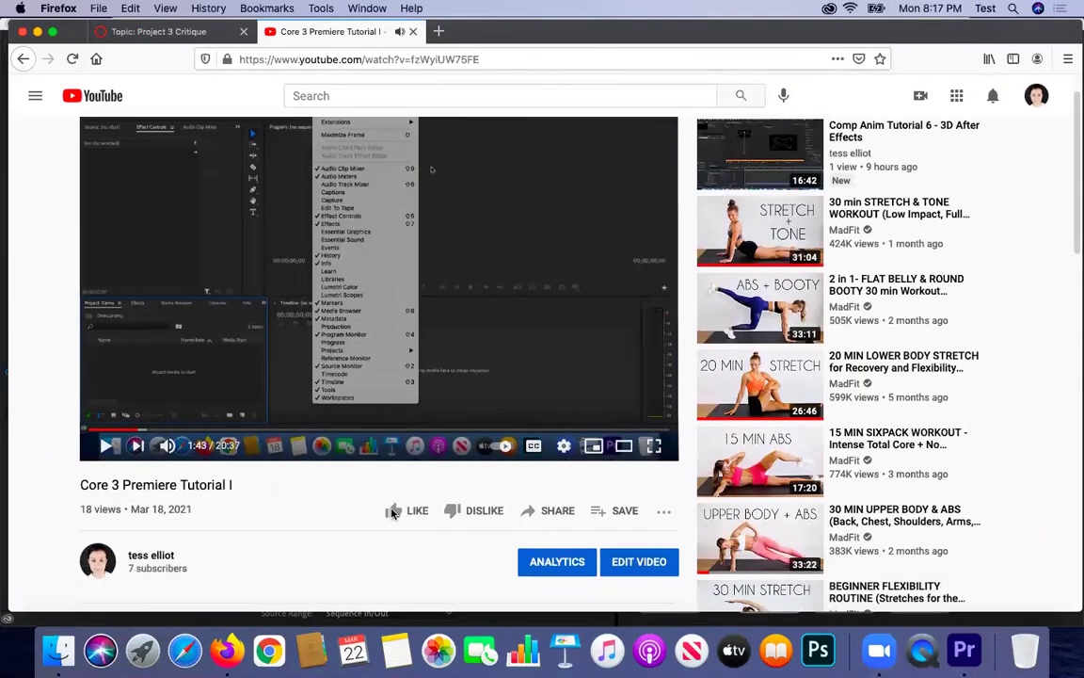
click(546, 511)
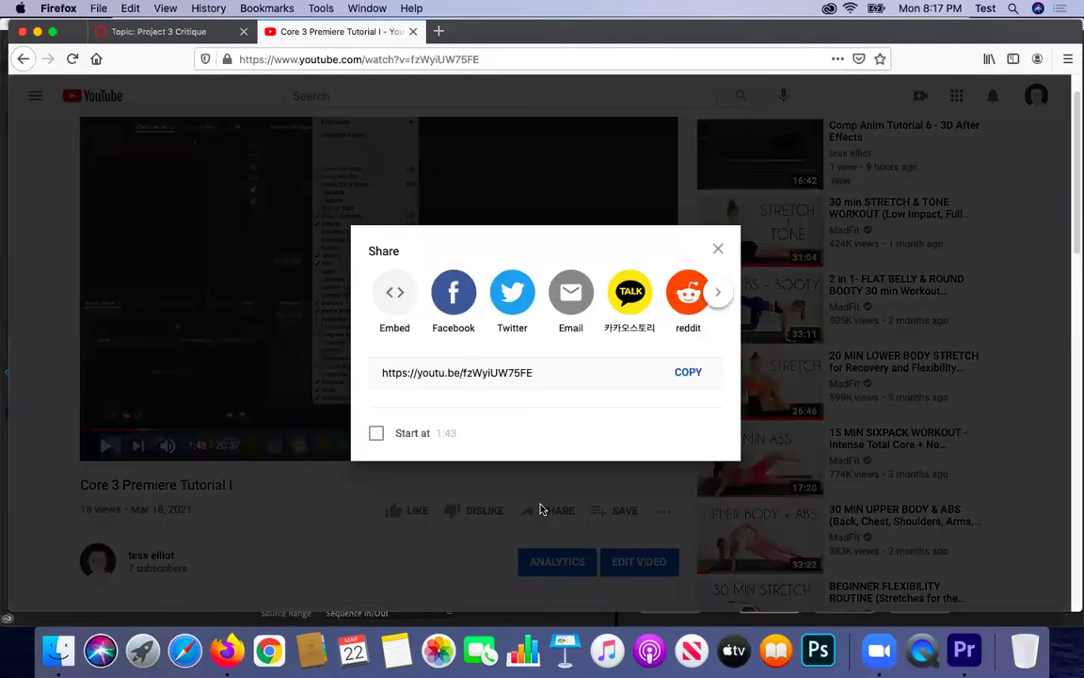
click(398, 297)
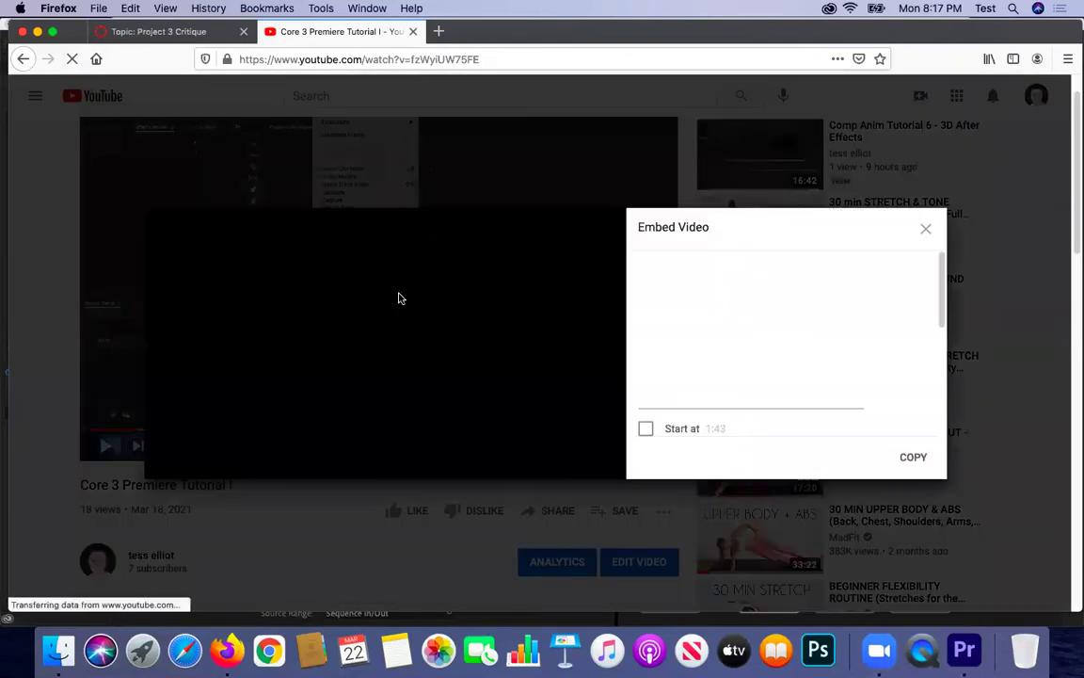
drag(637, 272, 811, 398)
key(super+c)
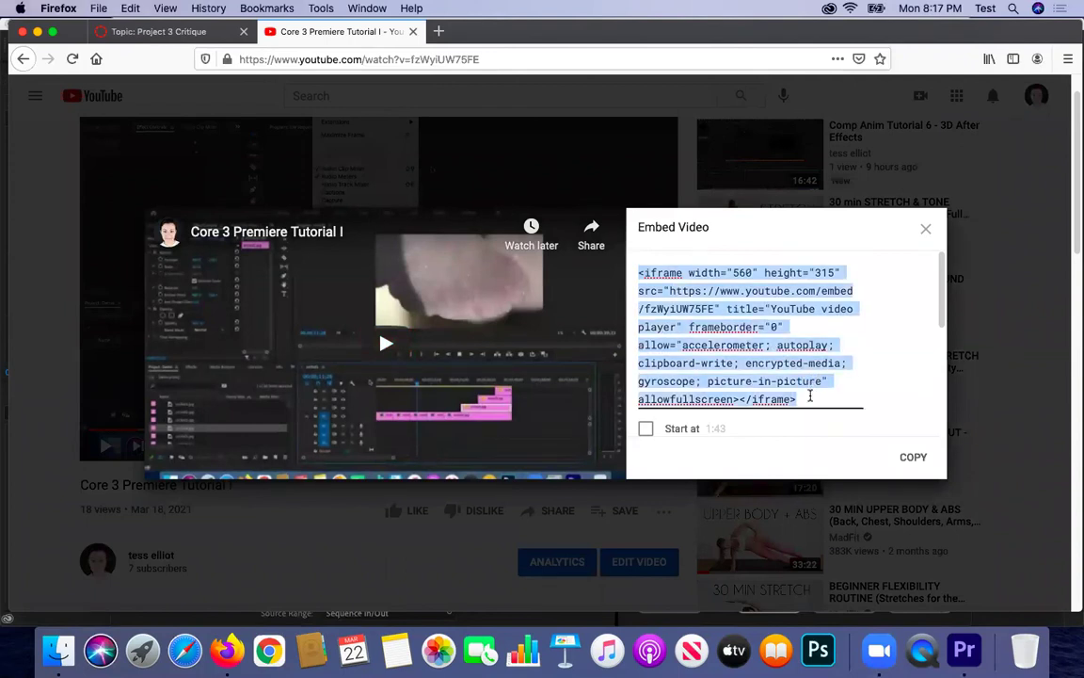
Step: Start a reply to Project 3 Critique and embed the pasted YouTube iframe code
click(193, 34)
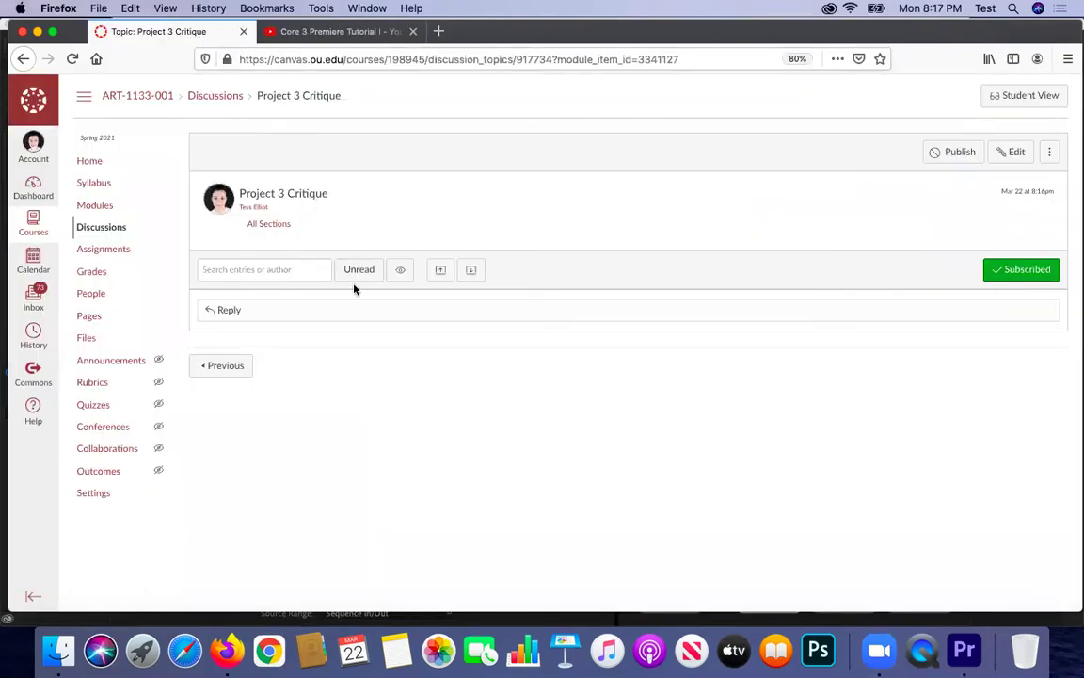
click(208, 309)
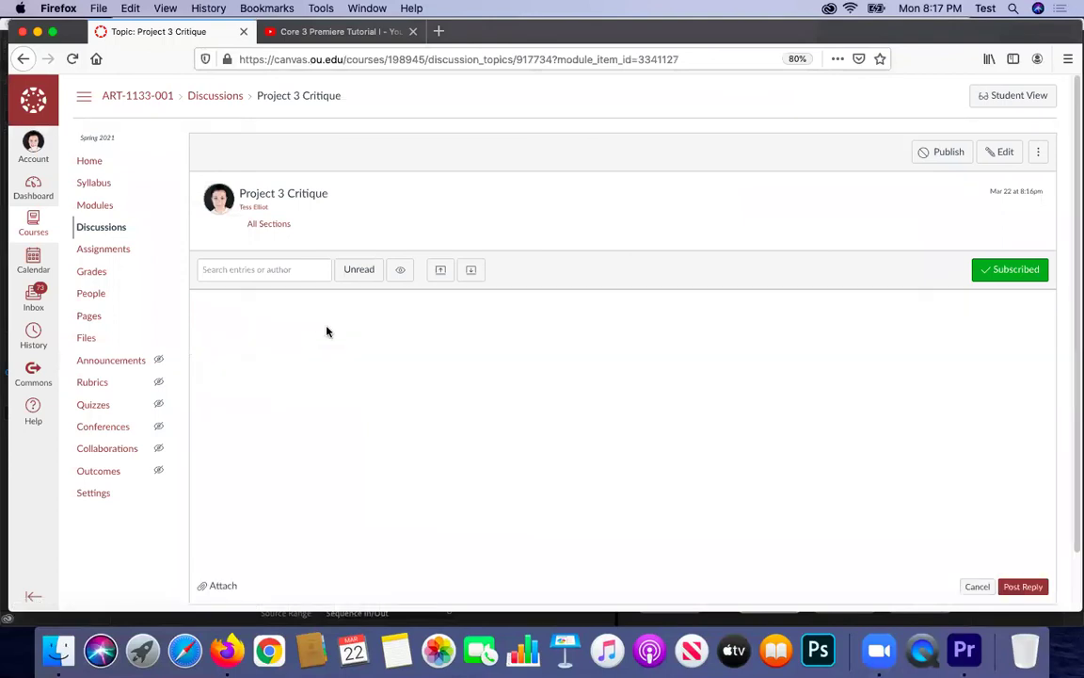
click(266, 318)
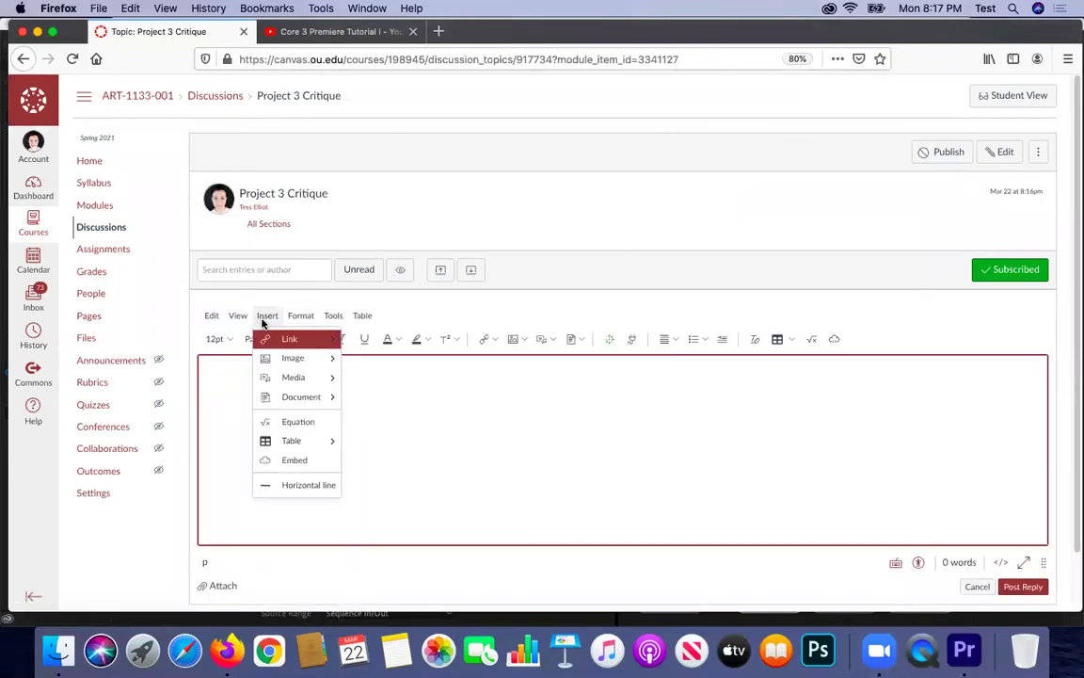
click(273, 459)
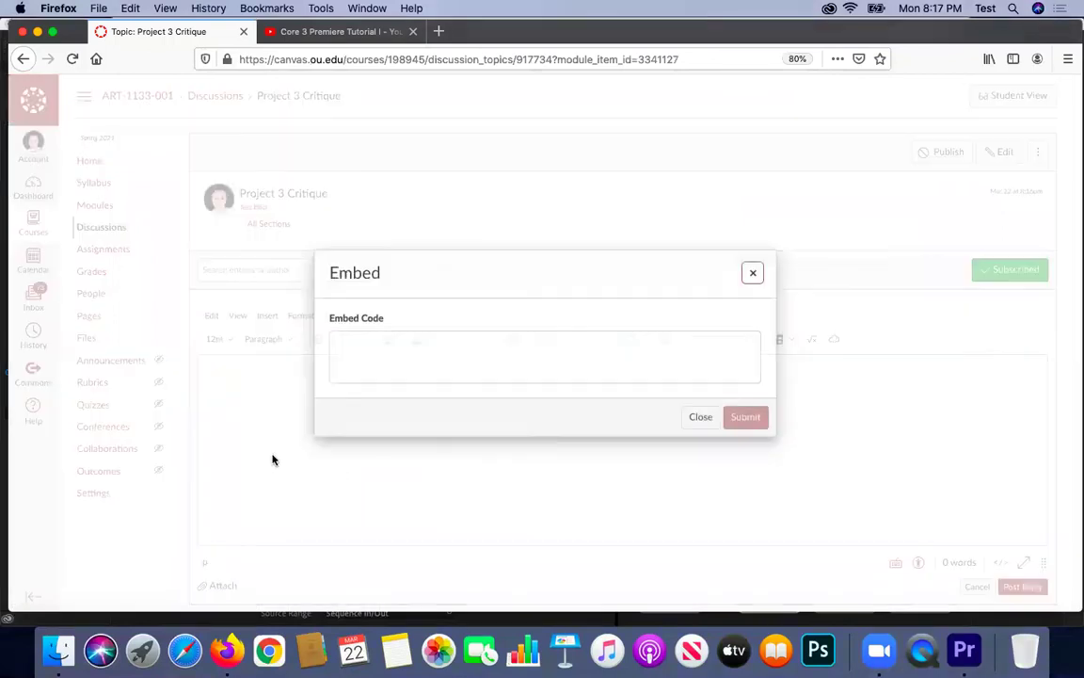
click(394, 339)
key(super+v)
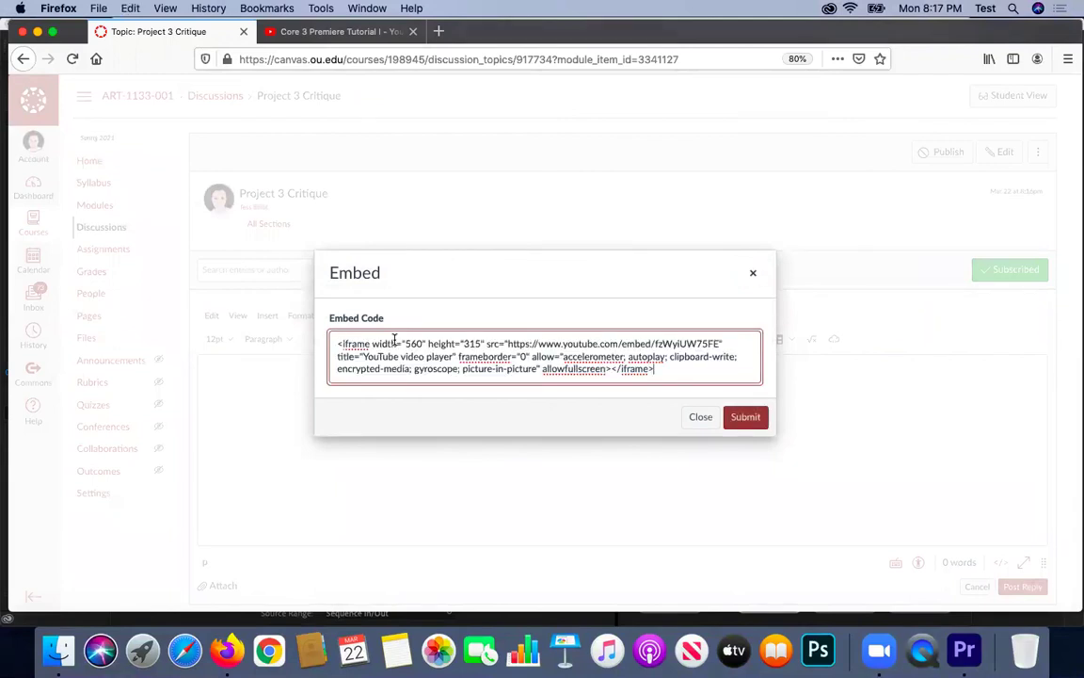
click(751, 418)
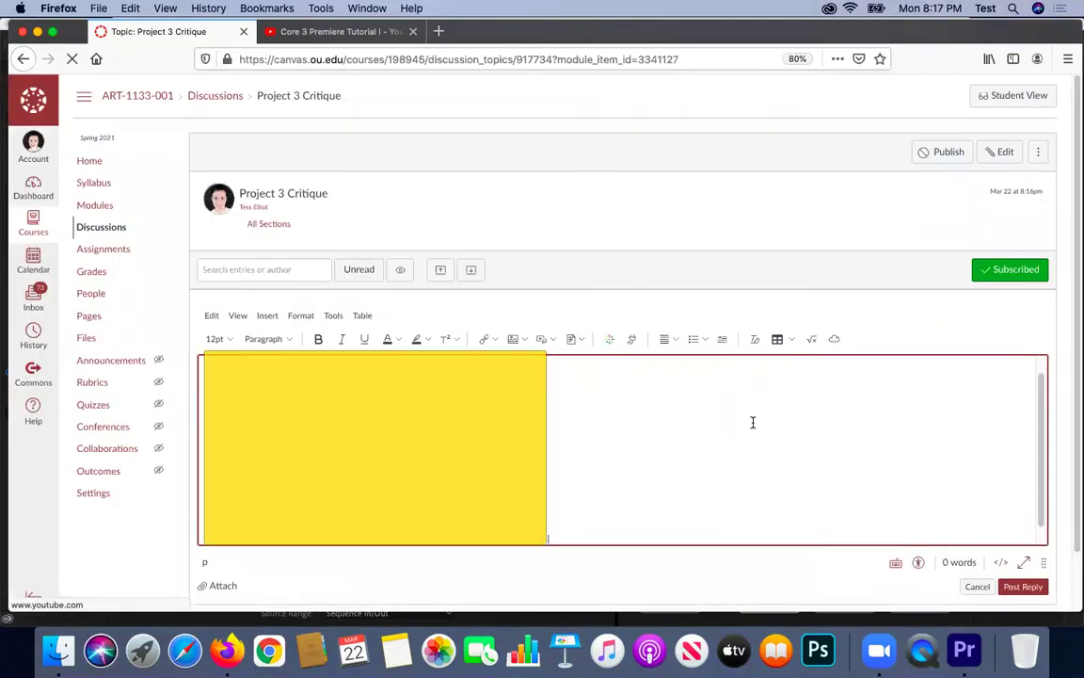